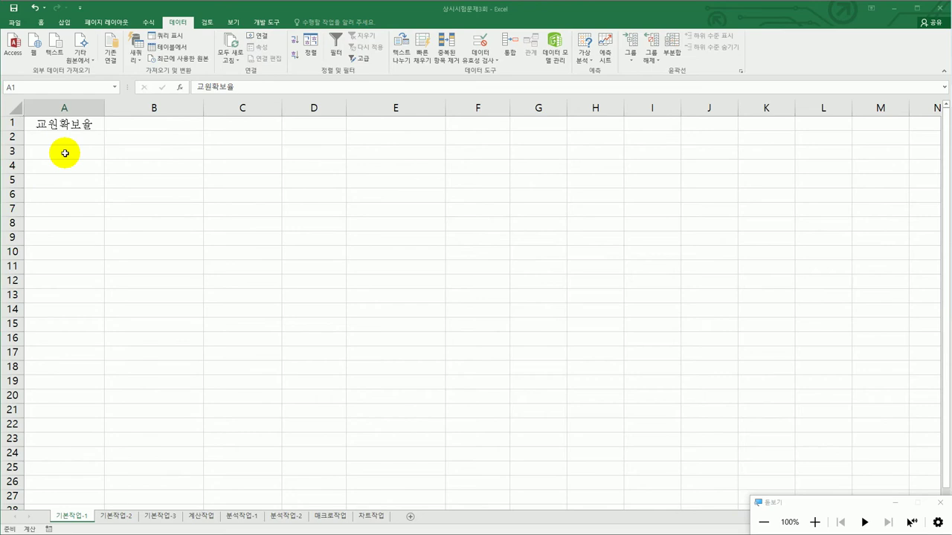
left_click_drag(64, 153, 490, 241)
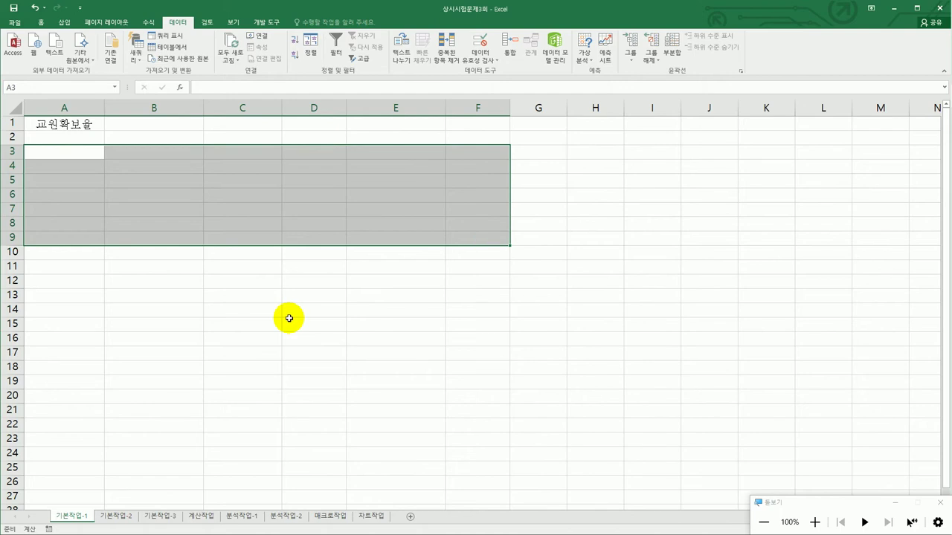
On the 기본작업-2 sheet, merge and center the title across cells A1:F1.
left_click(125, 519)
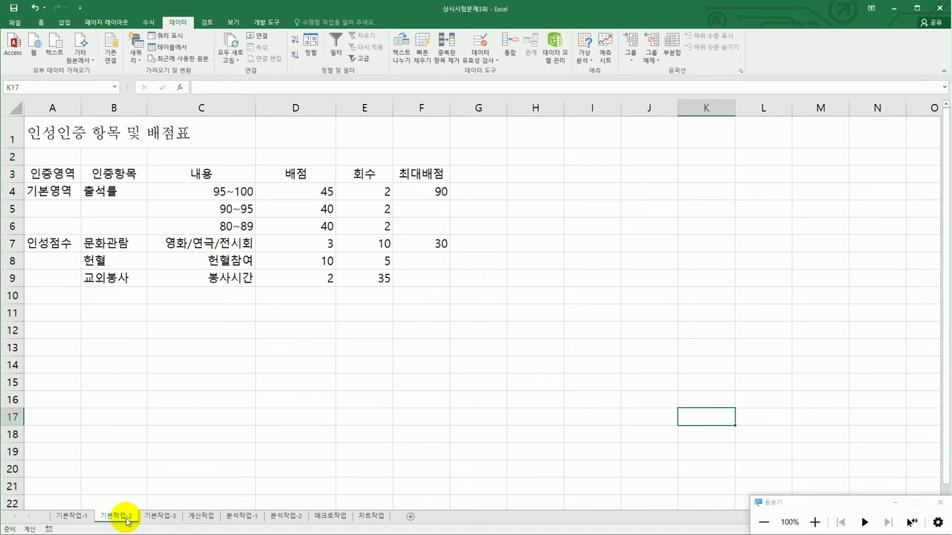
left_click(59, 131)
left_click_drag(98, 131, 423, 137)
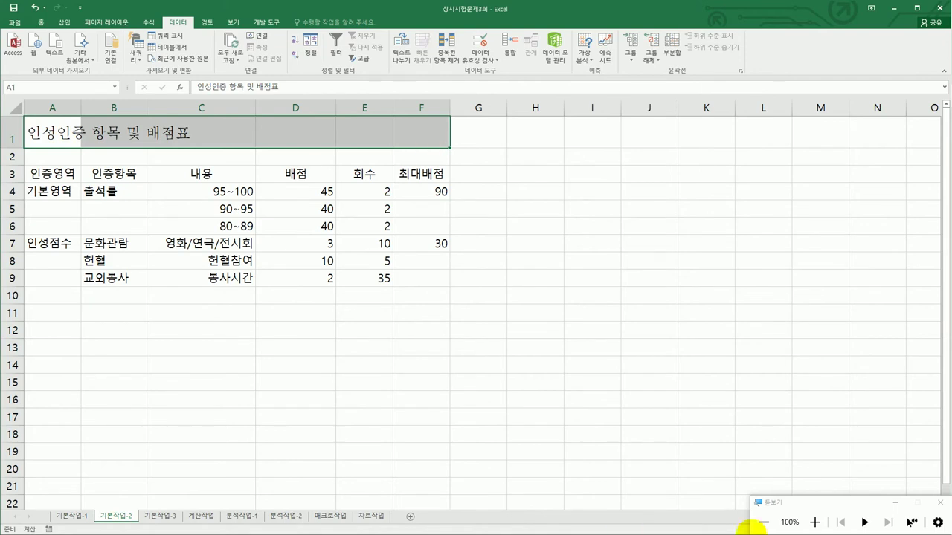
left_click(815, 522)
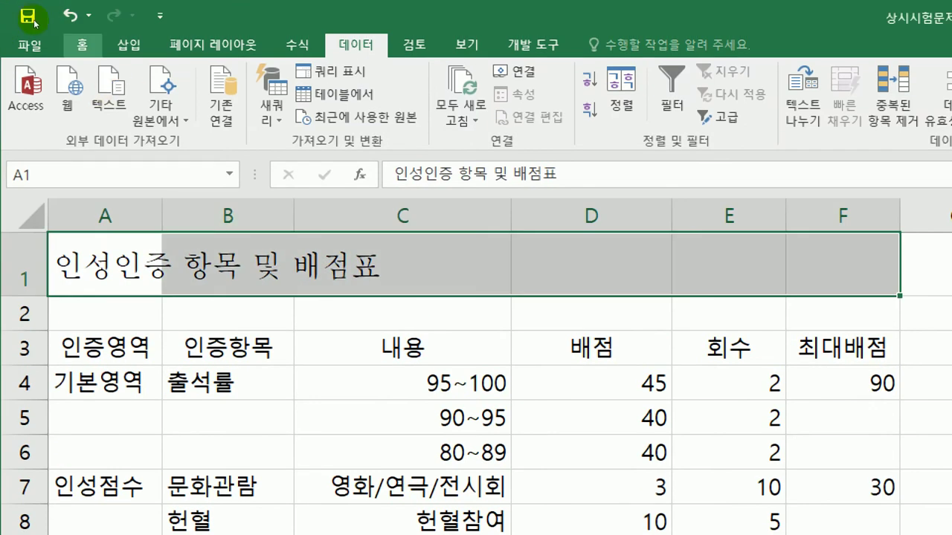
left_click(82, 43)
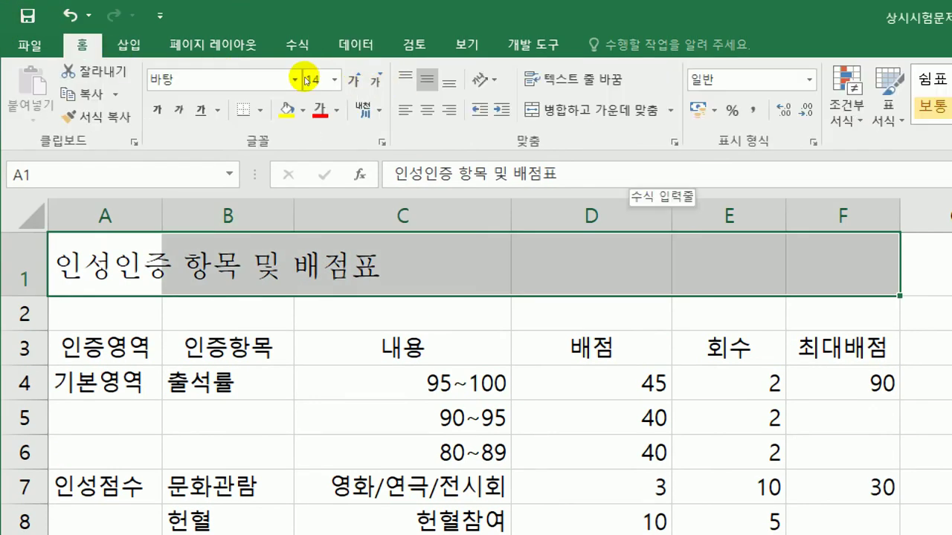
key("alt+h")
key("m")
key("c")
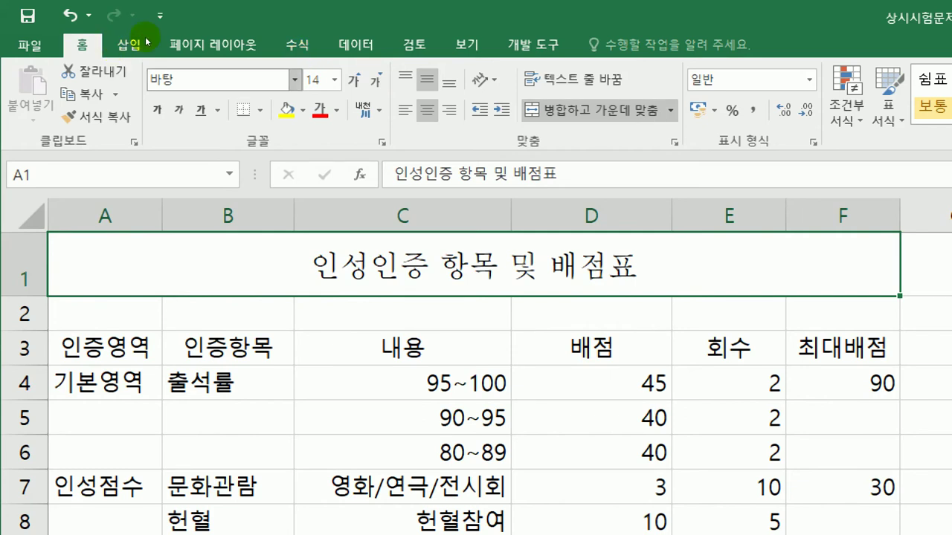
Set the font of the merged title in row 1 to 맑은 고딕.
key("alt+h")
key("f")
key("f")
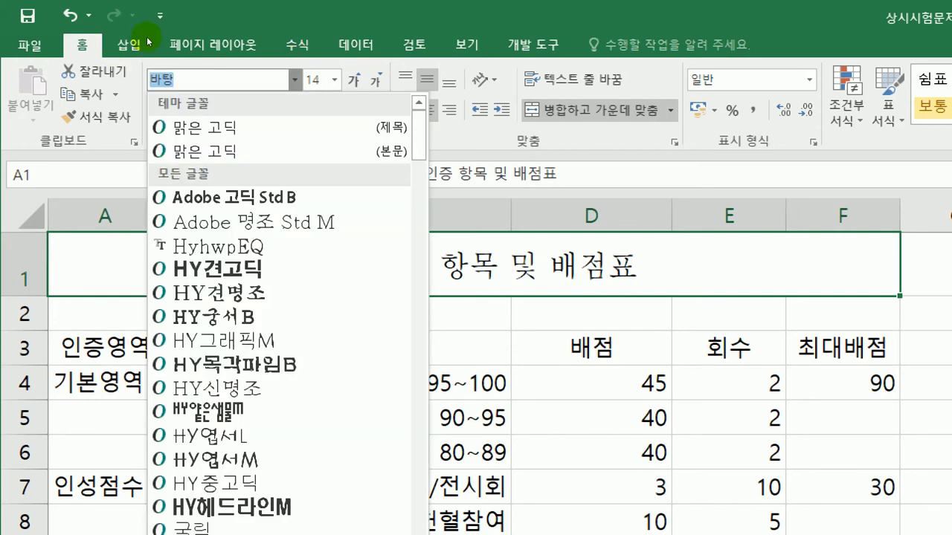
scroll(223, 67, "down", 8)
scroll(223, 79, "up", 10)
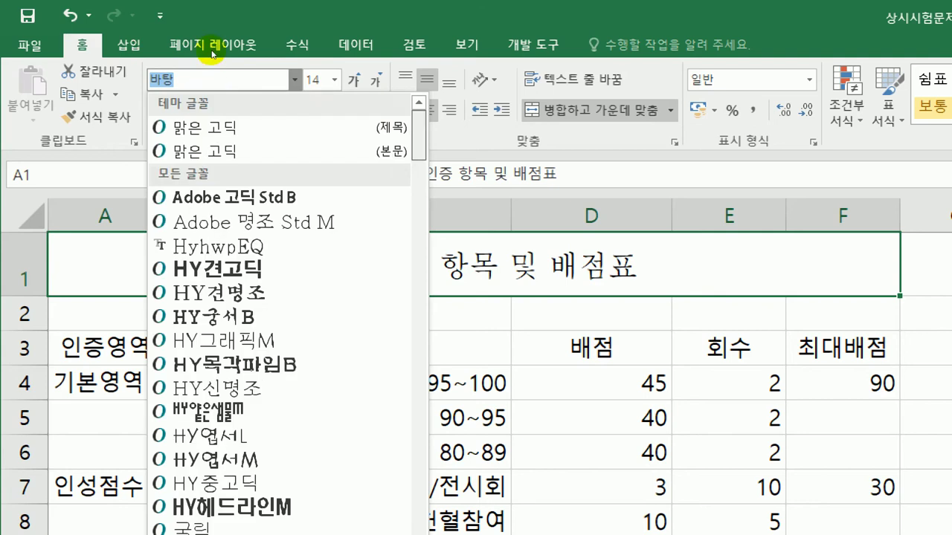
left_click(158, 78)
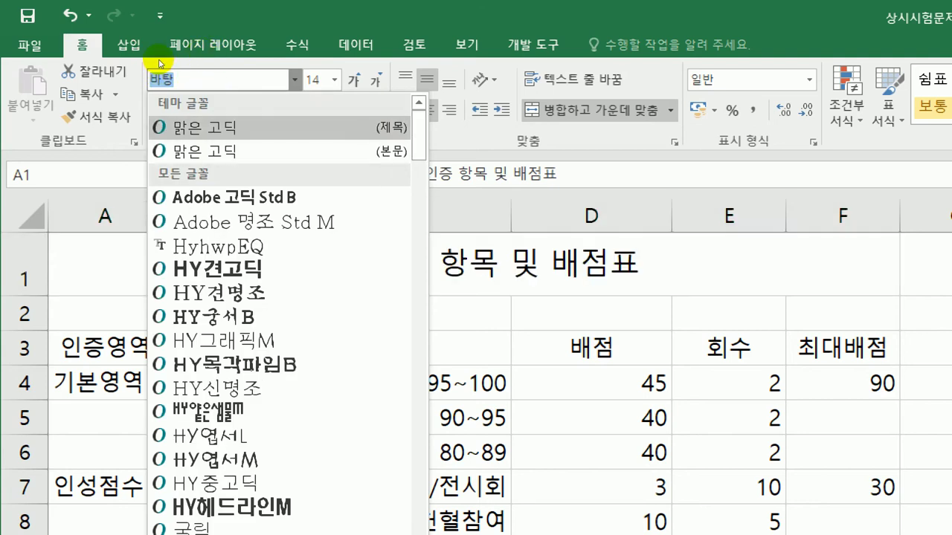
key("Return")
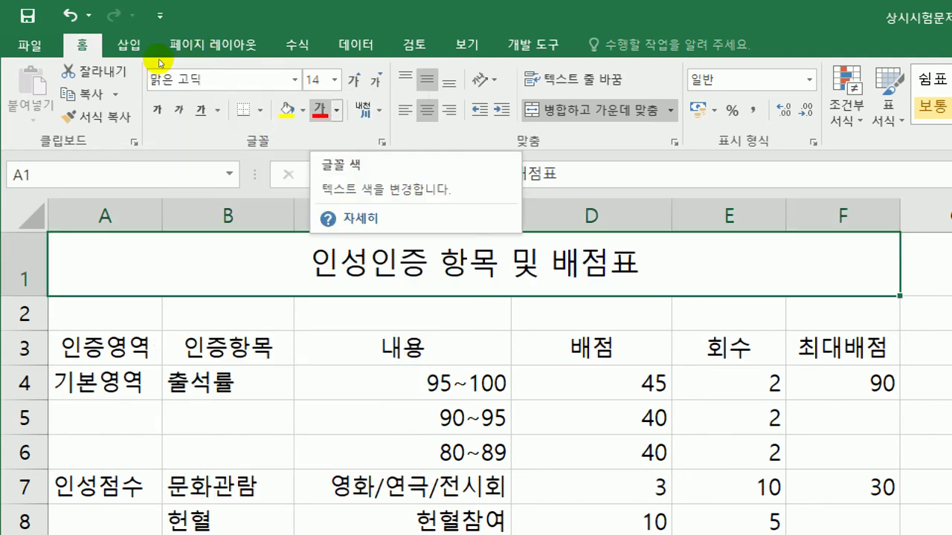
Set the font size of the title in row 1 to 16.
key("alt+h")
key("f")
key("s")
key("alt+Down")
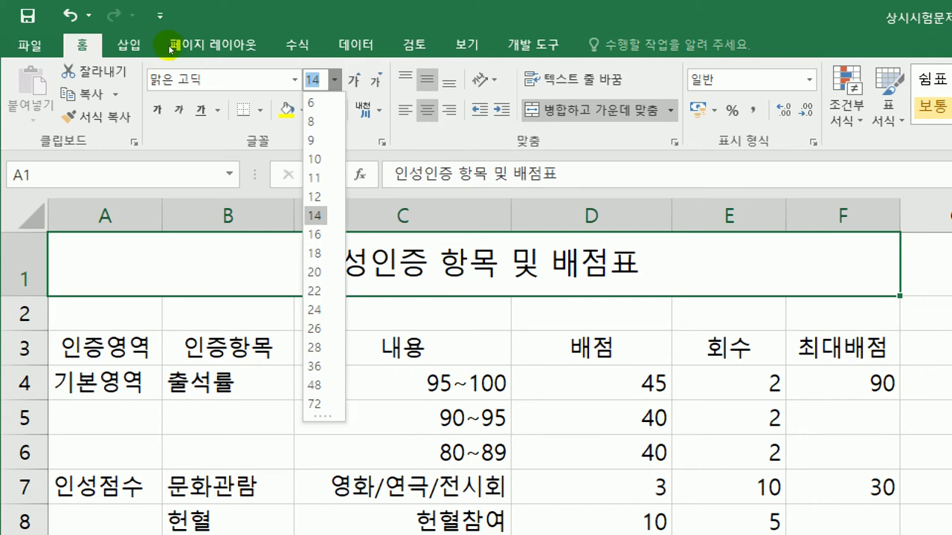
key("Down")
key("Return")
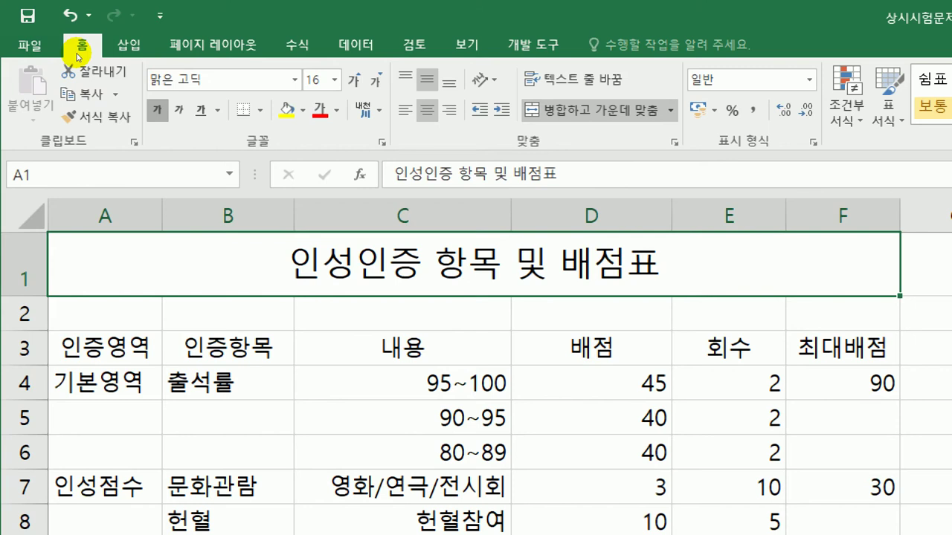
Make the title in row 1 bold and give it a double underline.
key("ctrl+b")
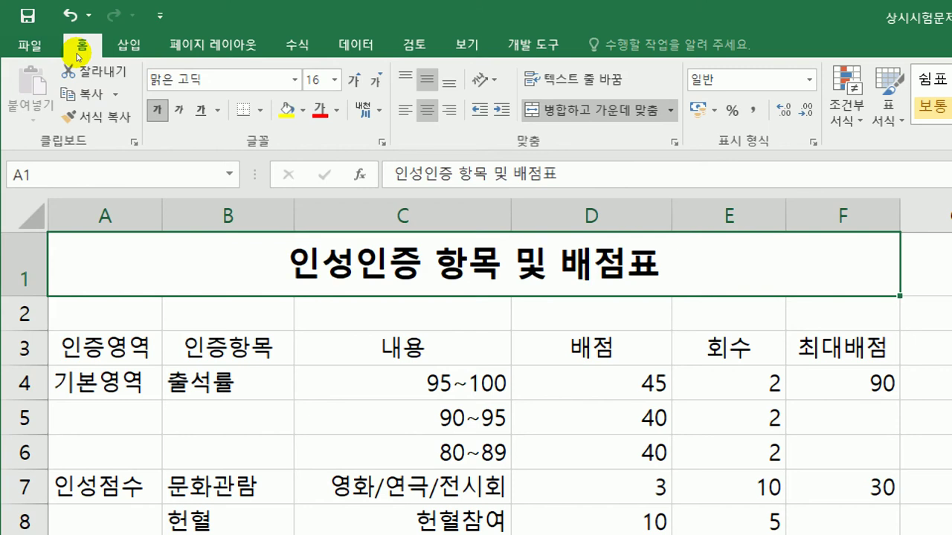
key("ctrl+u")
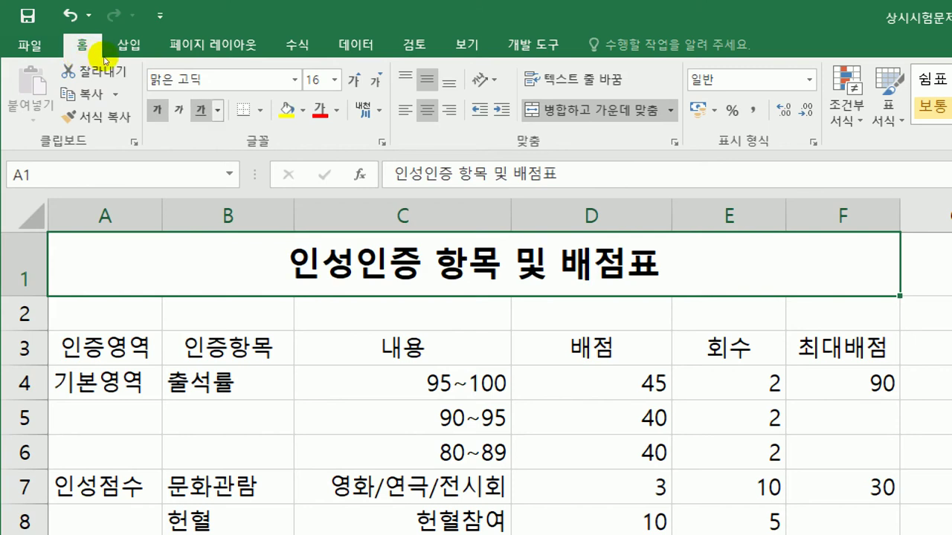
key("Down")
key("Return")
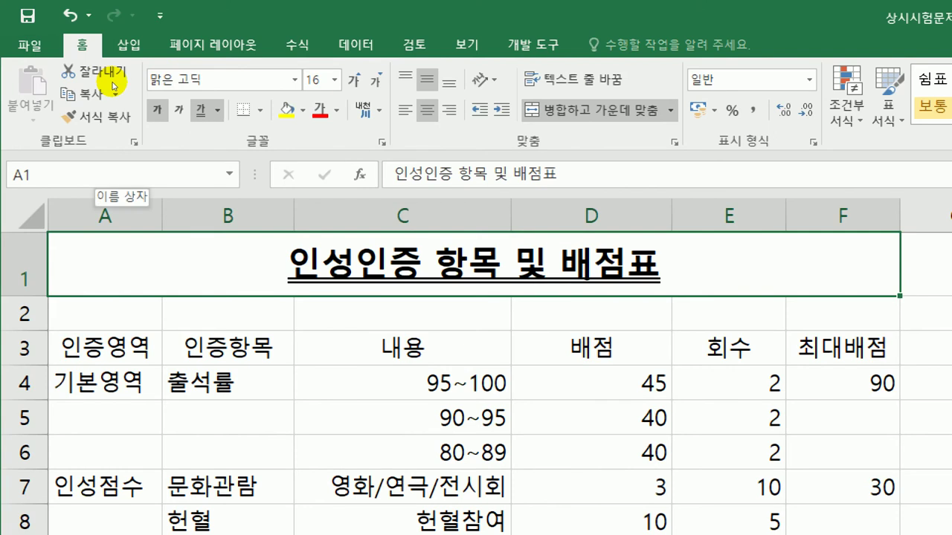
Merge and center each of the ranges A4:A6, A7:A9, B4:B6, F4:F6 and F7:F9 as separate blocks.
scroll(101, 206, "down", 2)
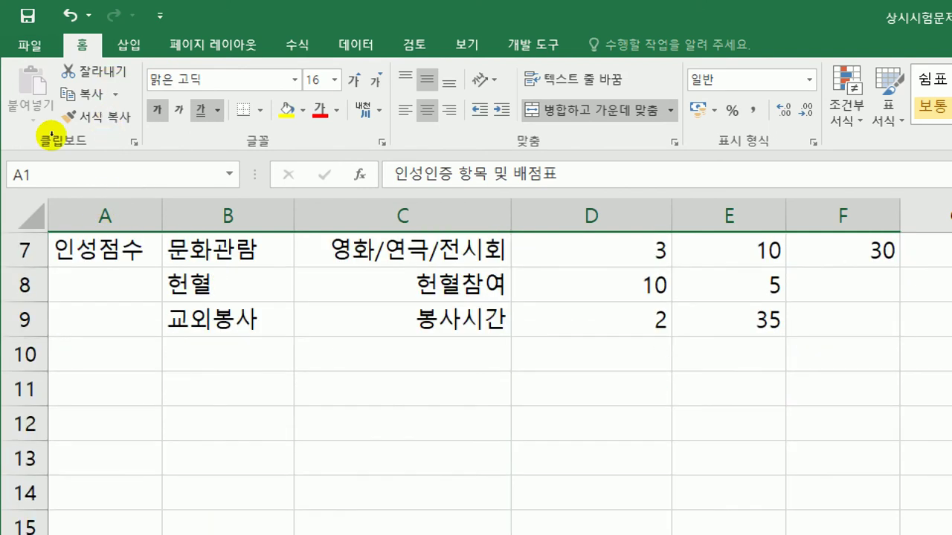
scroll(66, 215, "up", 2)
left_click_drag(104, 382, 104, 450)
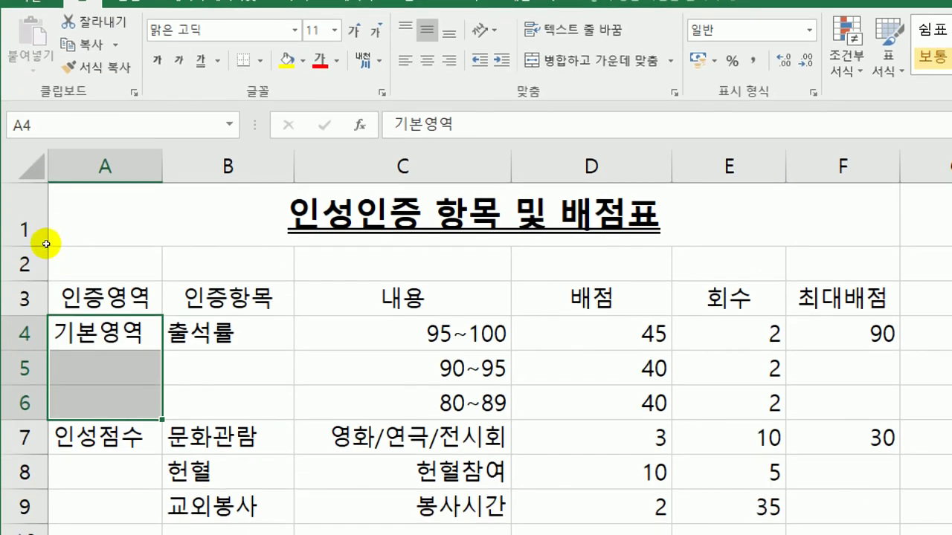
left_click_drag(104, 437, 104, 507)
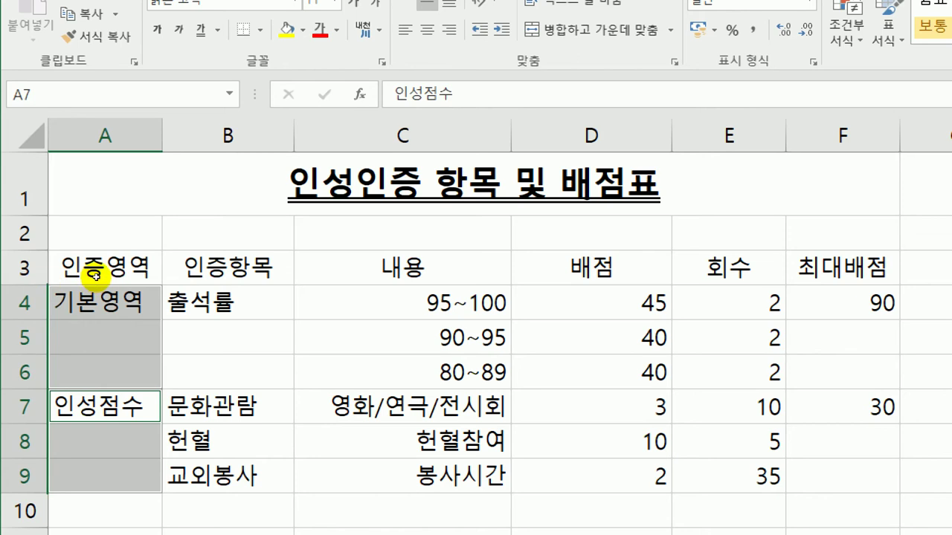
key("shift+F8")
key("Right")
key("Up")
key("Up")
key("Up")
key("shift+Down")
key("shift+Down")
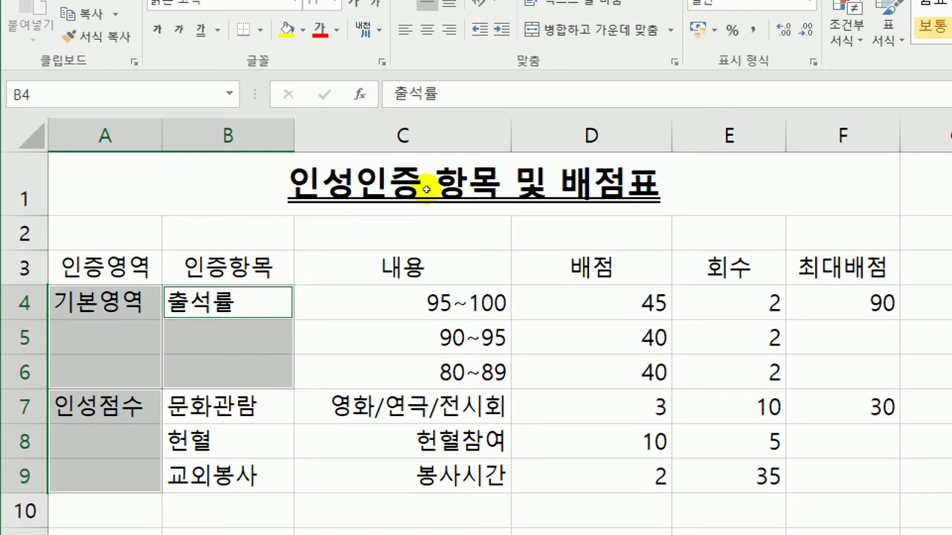
key("Right")
key("Right")
key("Right")
key("Right")
key("shift+Down")
key("shift+Down")
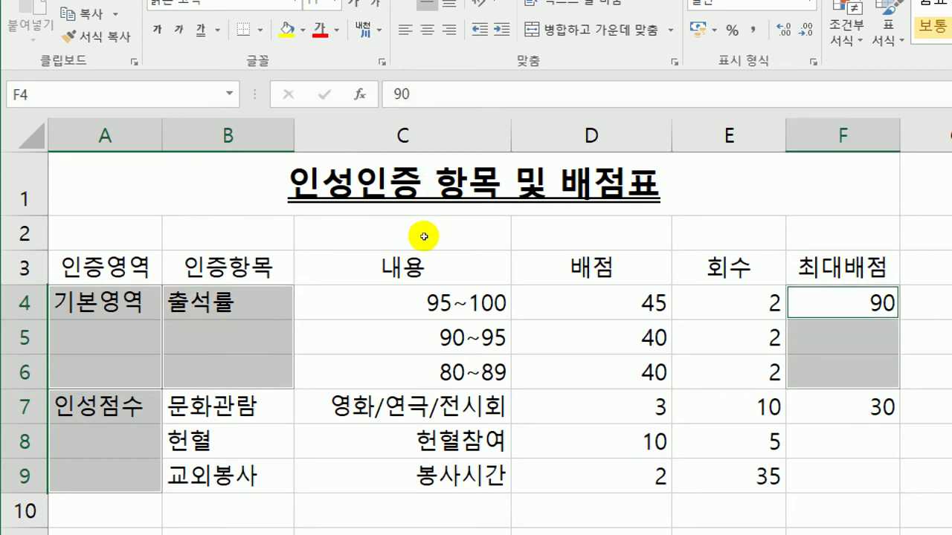
key("Down")
key("Down")
key("Down")
key("shift+Down")
key("shift+Down")
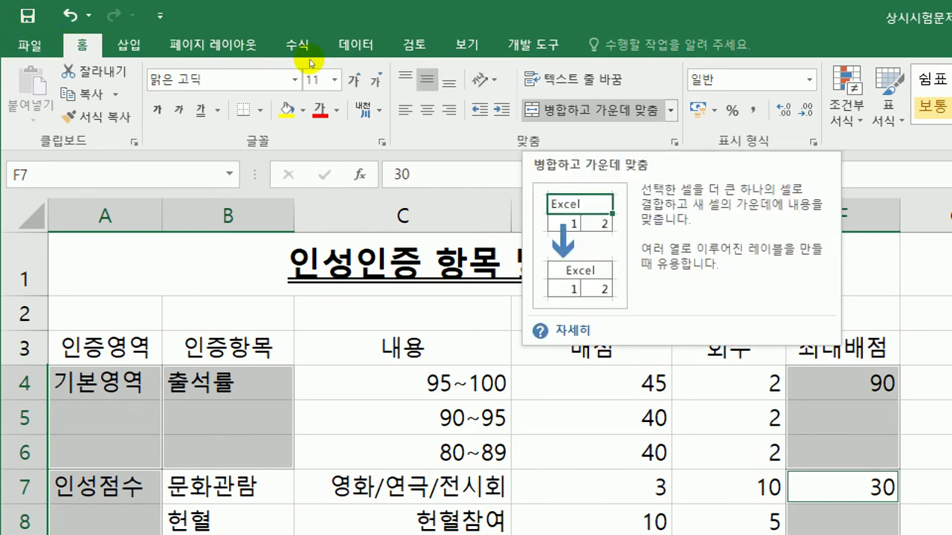
key("alt+h")
key("m")
key("c")
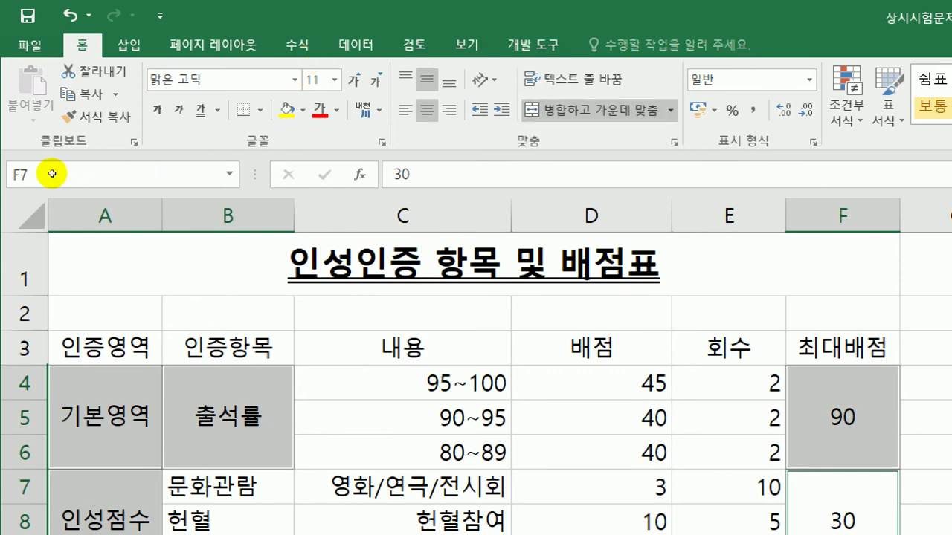
Apply the 강조색5 cell style to the table's header row, A3:F3.
left_click_drag(75, 347, 192, 347)
left_click_drag(193, 174, 404, 179)
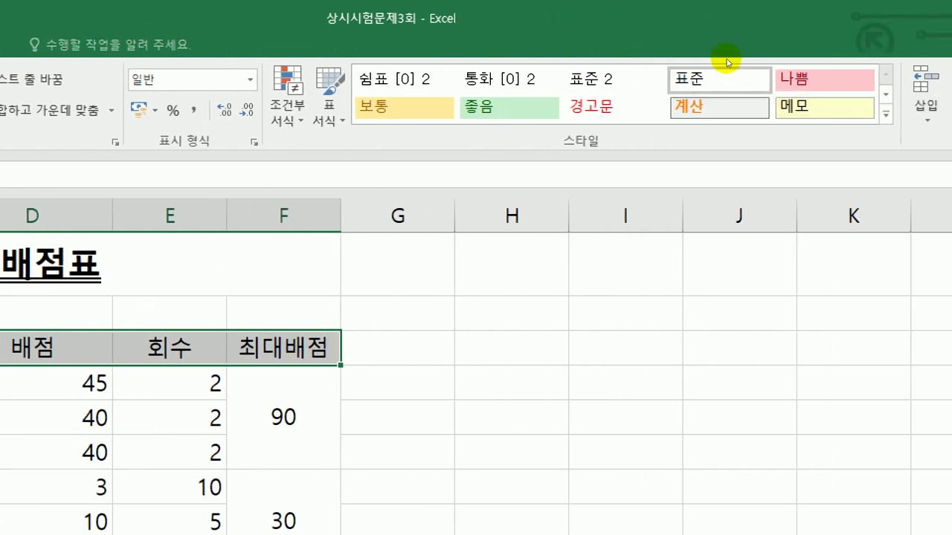
left_click(816, 66)
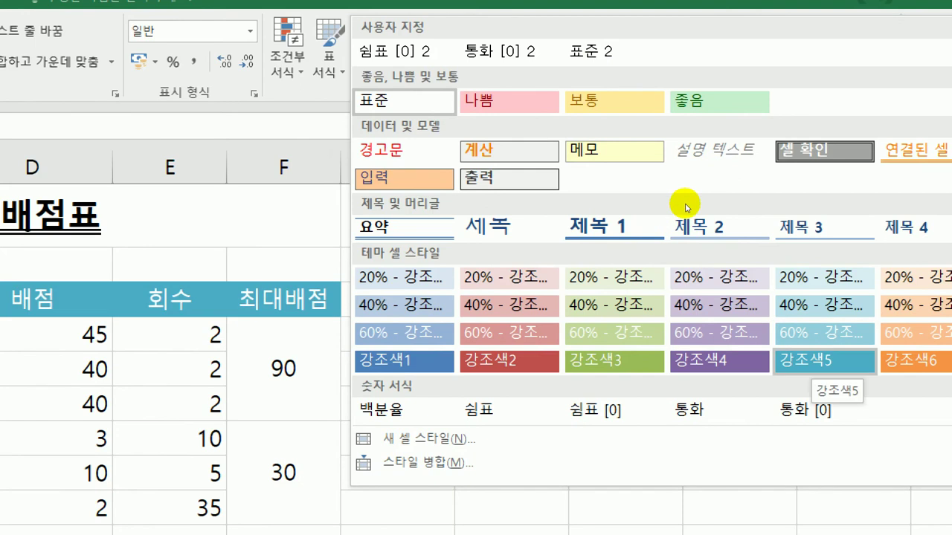
key("Escape")
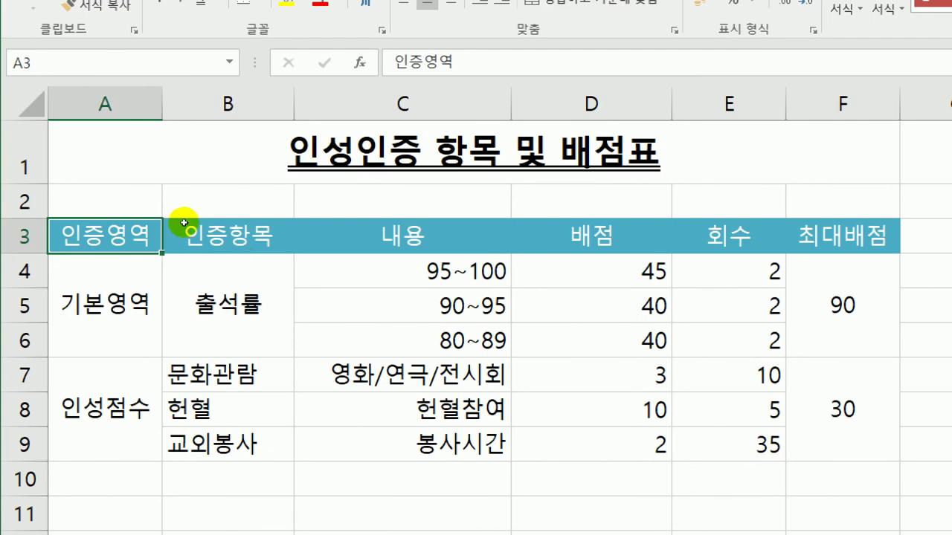
Give the attendance ranges in C4:C6 the custom number format @"%".
key("Down")
key("Right")
key("Right")
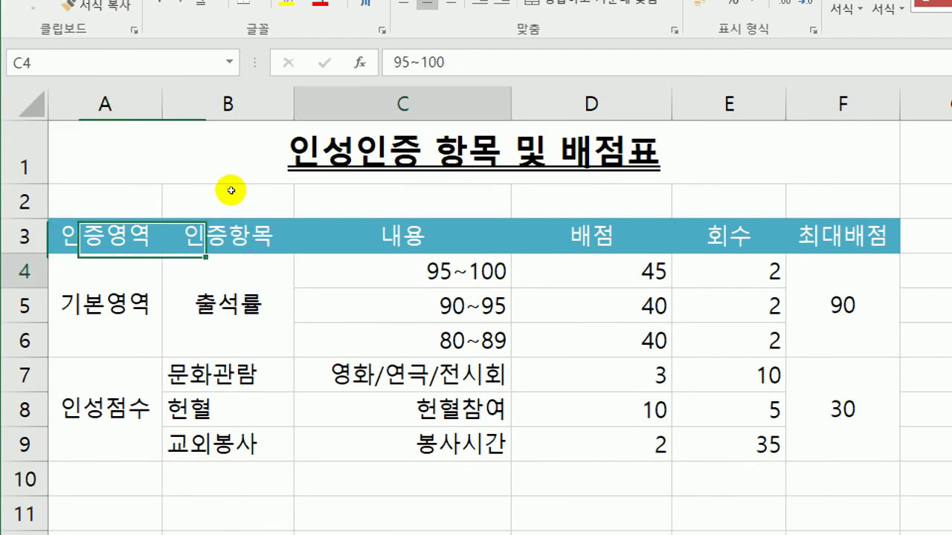
key("shift+Down")
key("shift+Down")
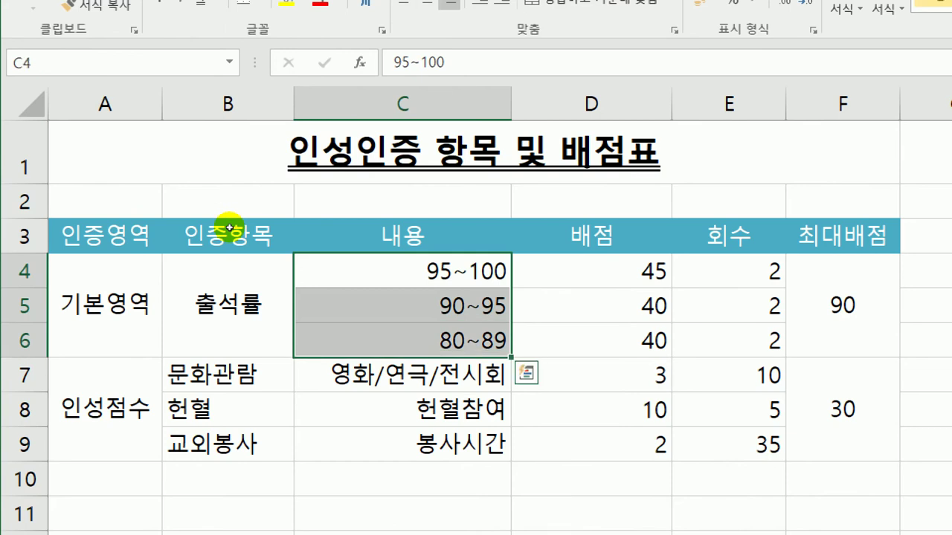
key("shift+F10")
key("Down")
key("Down")
key("Down")
key("Down")
key("Down")
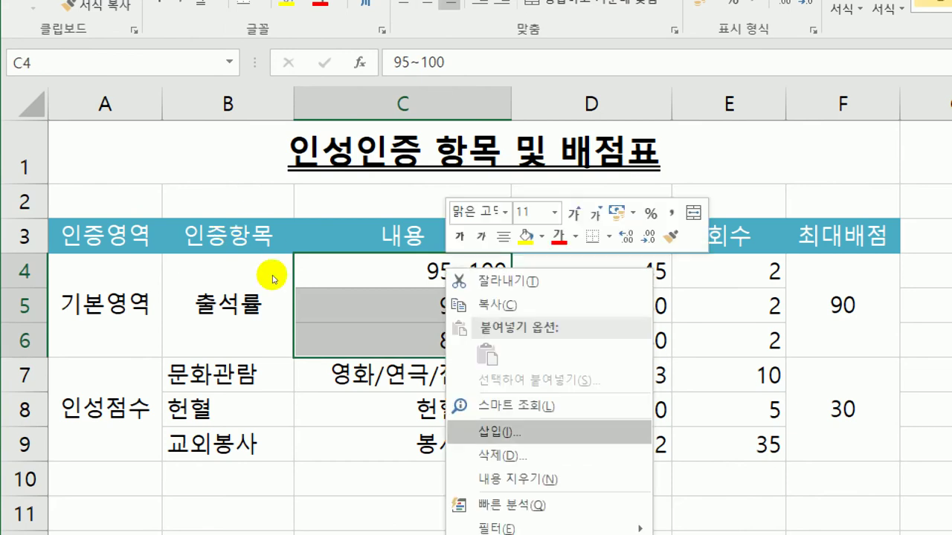
key("Down")
key("Down")
key("Down")
key("Down")
key("Down")
key("Down")
key("Down")
key("Down")
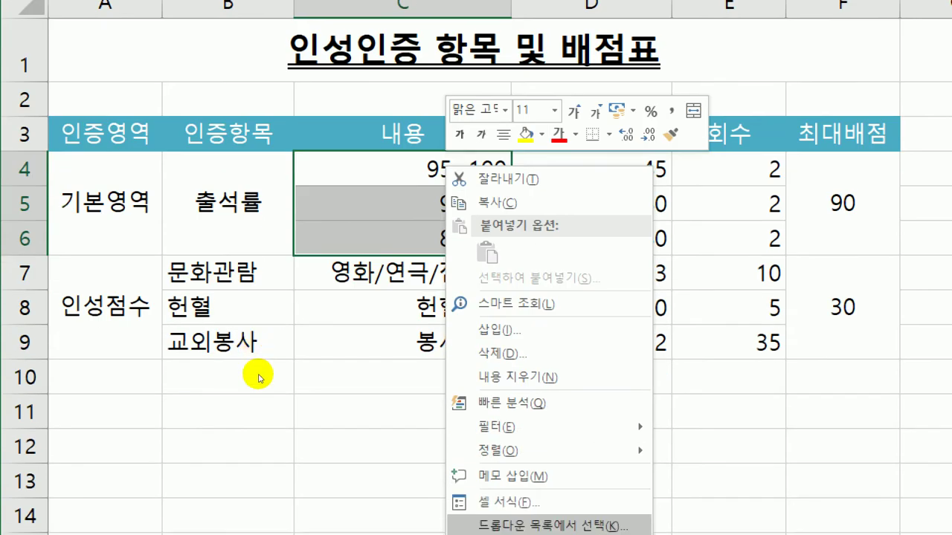
key("Up")
key("Up")
key("Up")
key("Up")
key("Down")
key("Down")
key("Down")
key("Return")
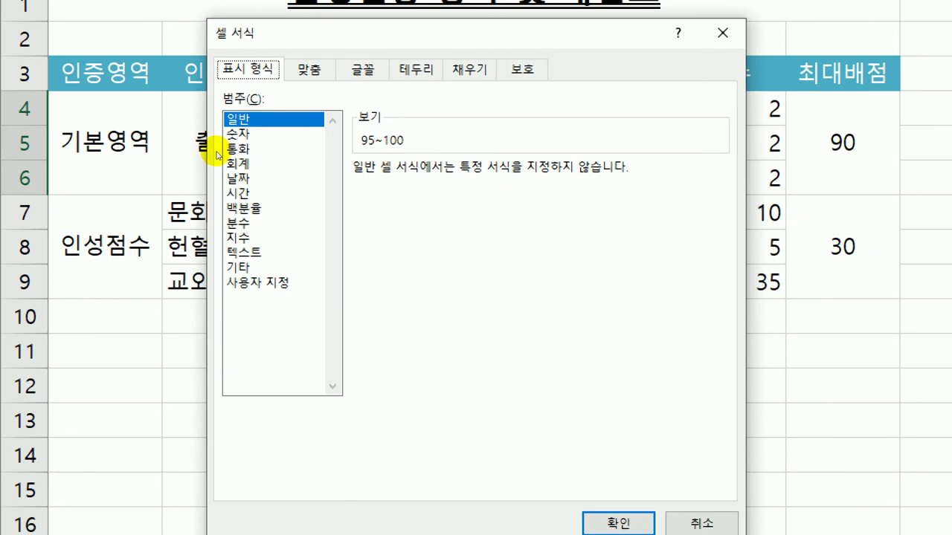
key("Tab")
key("End")
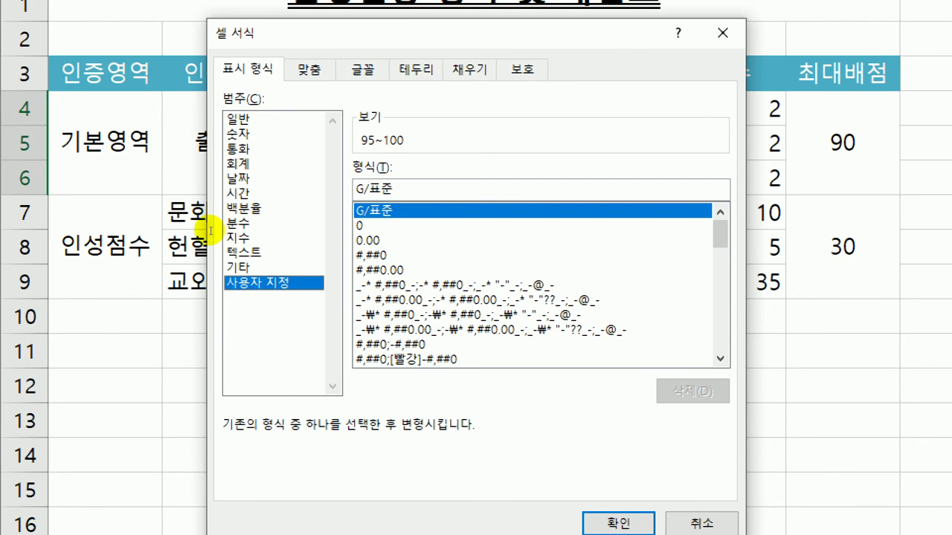
key("Tab")
type("@")
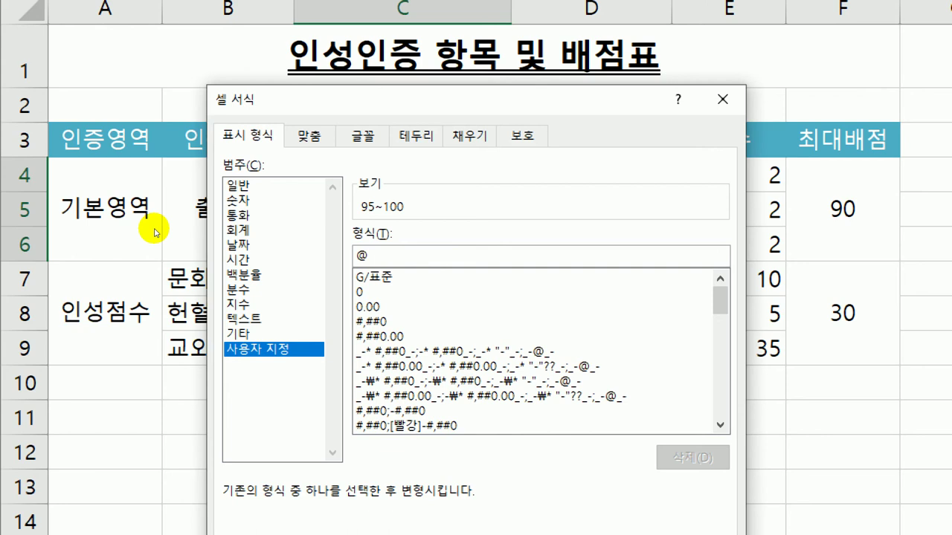
type("%")
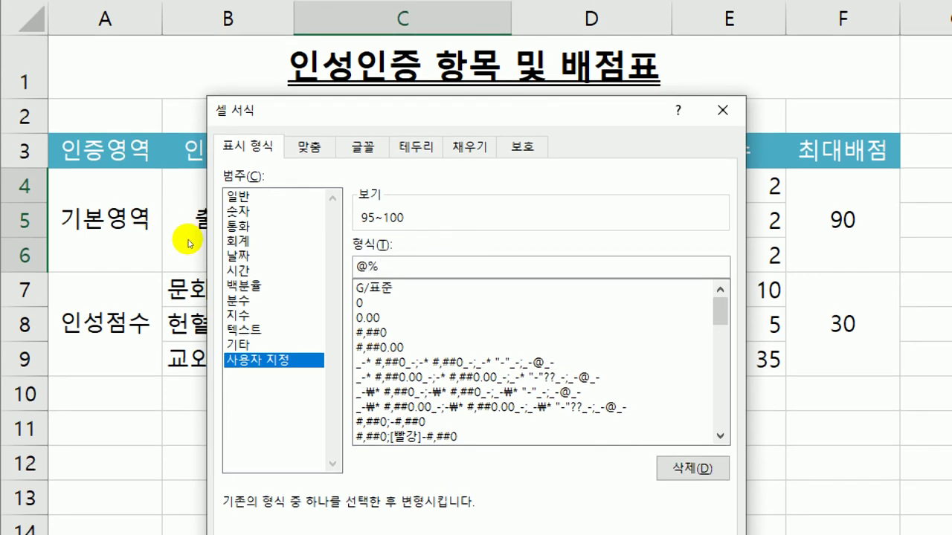
key("Left")
type("\"")
key("Right")
type("\"")
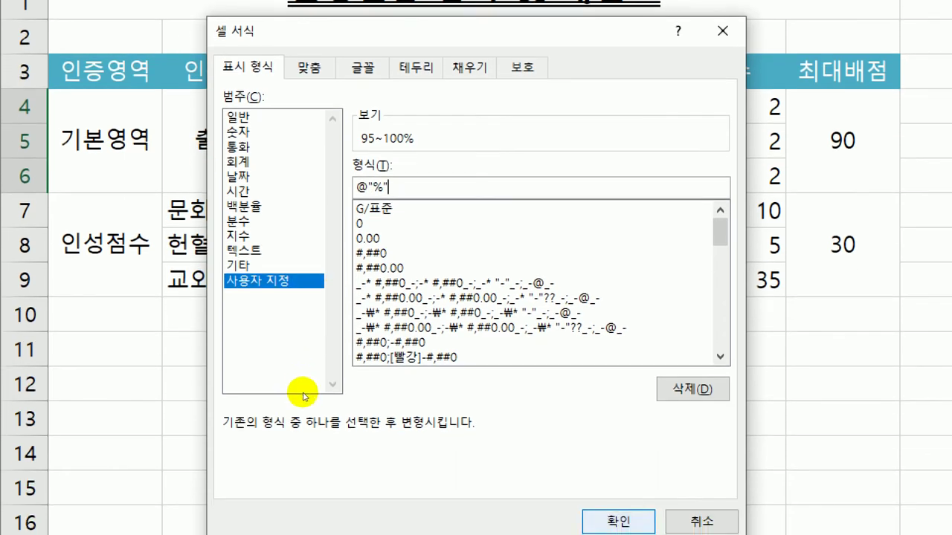
key("Return")
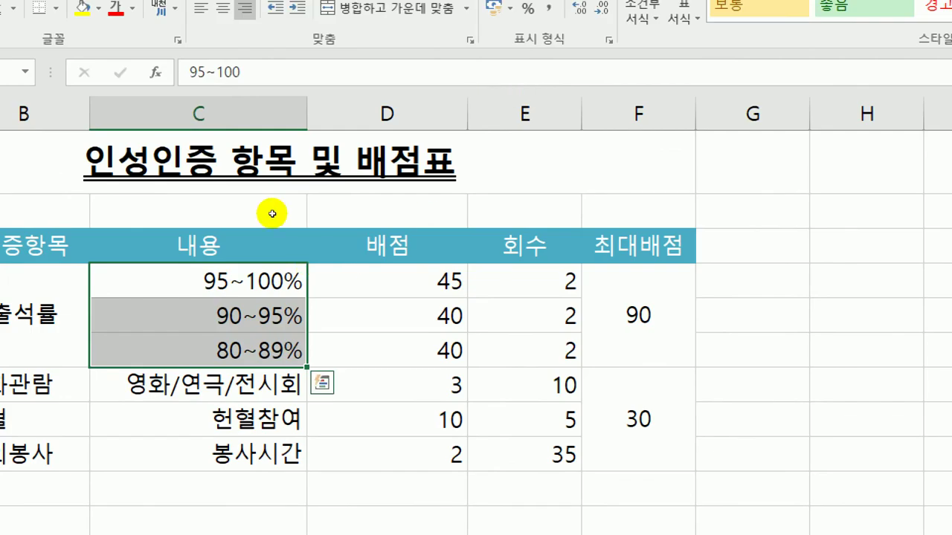
Define the name 배점 for the score cells D4:D9.
key("Right")
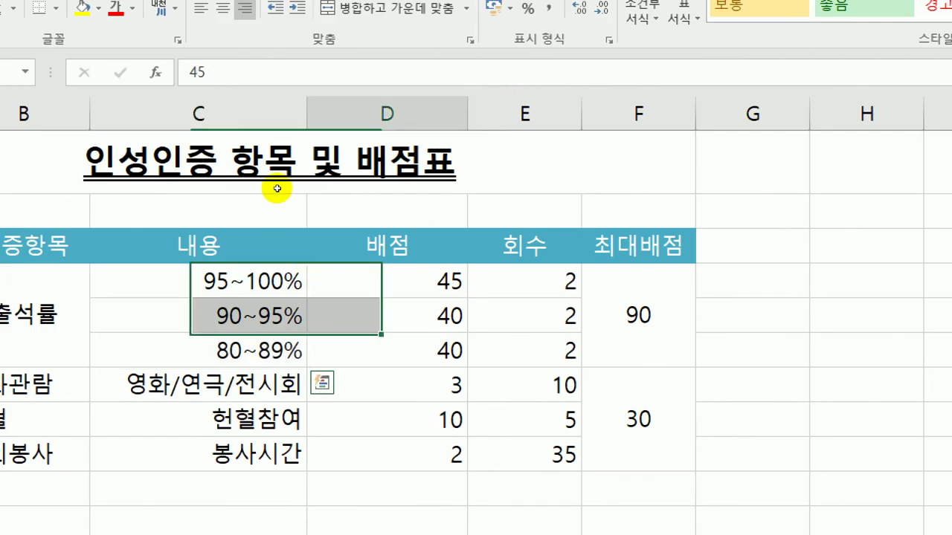
key("ctrl+shift+Down")
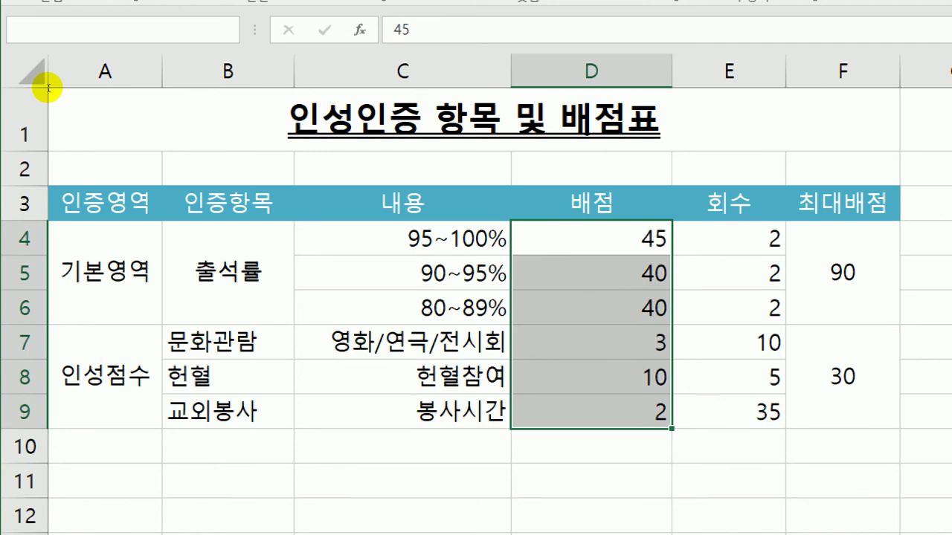
key("alt+F3")
type("q0")
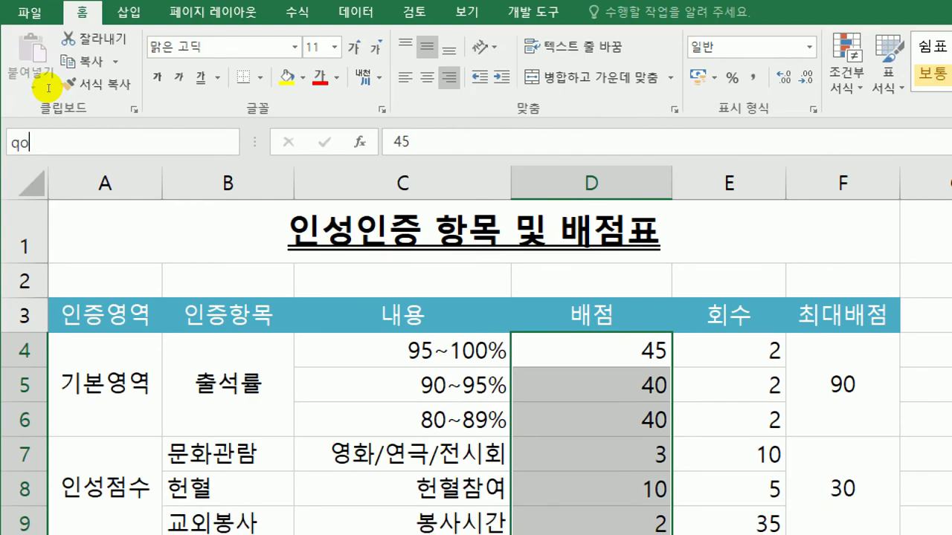
key("BackSpace")
key("BackSpace")
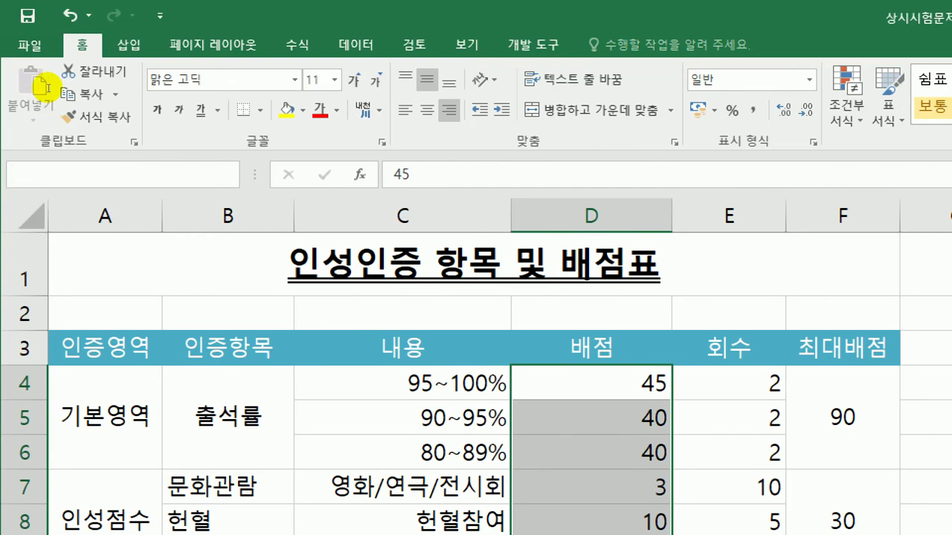
type("배점")
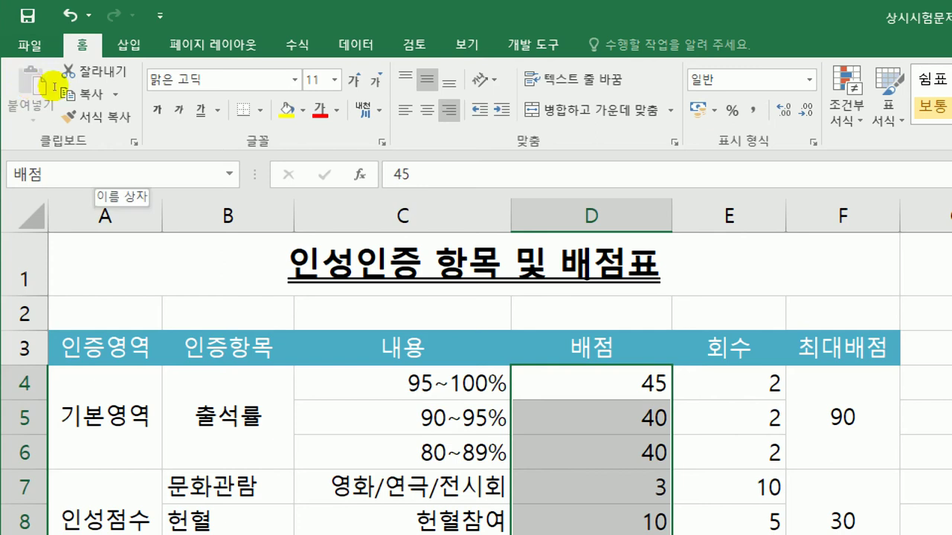
Check the defined name 배점 and its cell reference in the Name Manager.
key("alt+m")
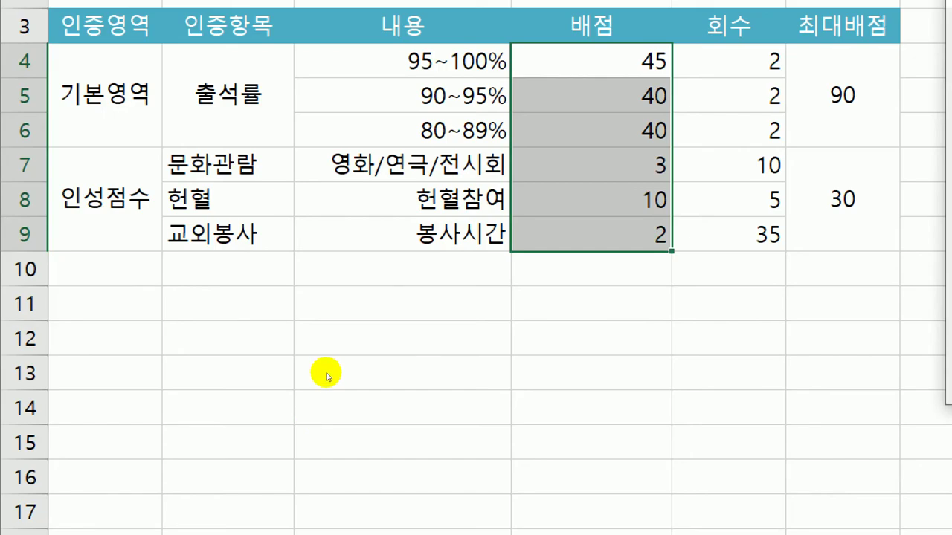
key("ctrl+F3")
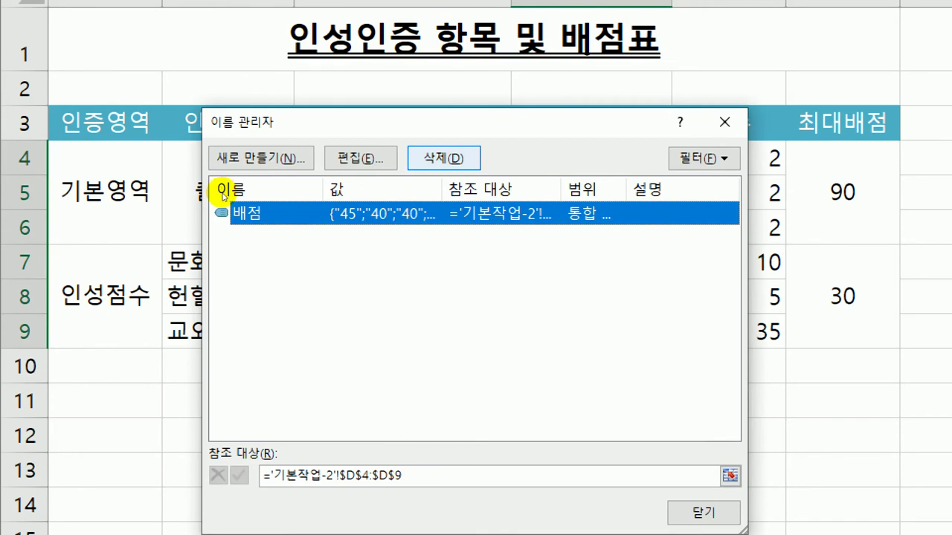
left_click(368, 173)
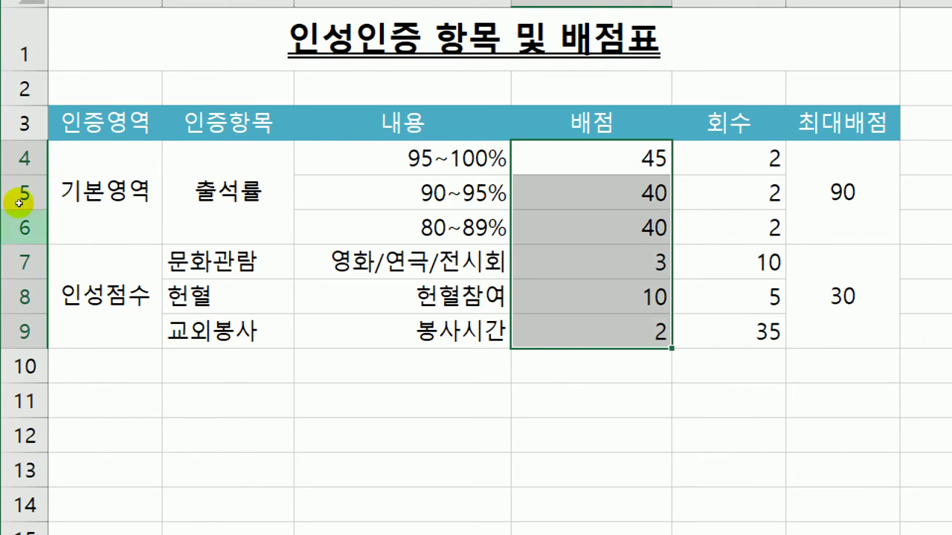
Apply all borders (모든 테두리) to the whole table, A3:F9.
left_click(41, 174)
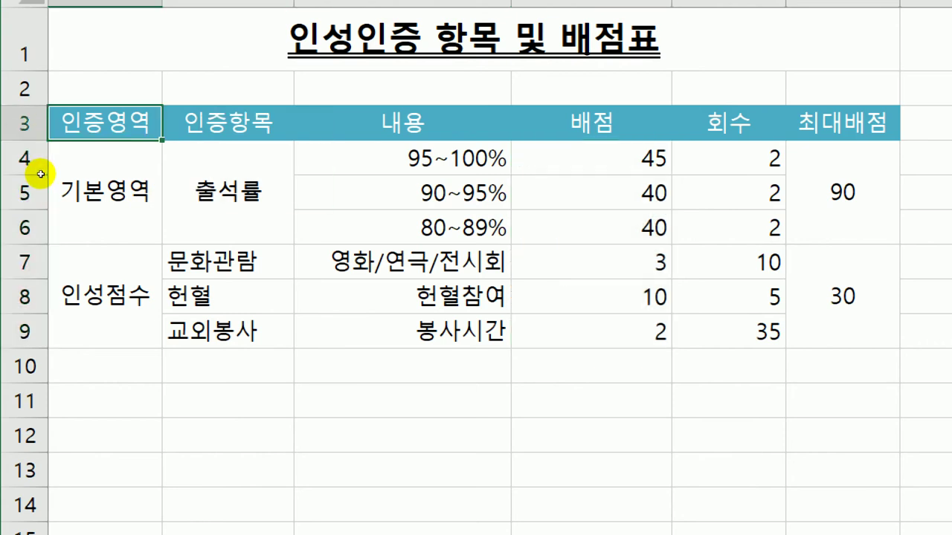
key("ctrl+a")
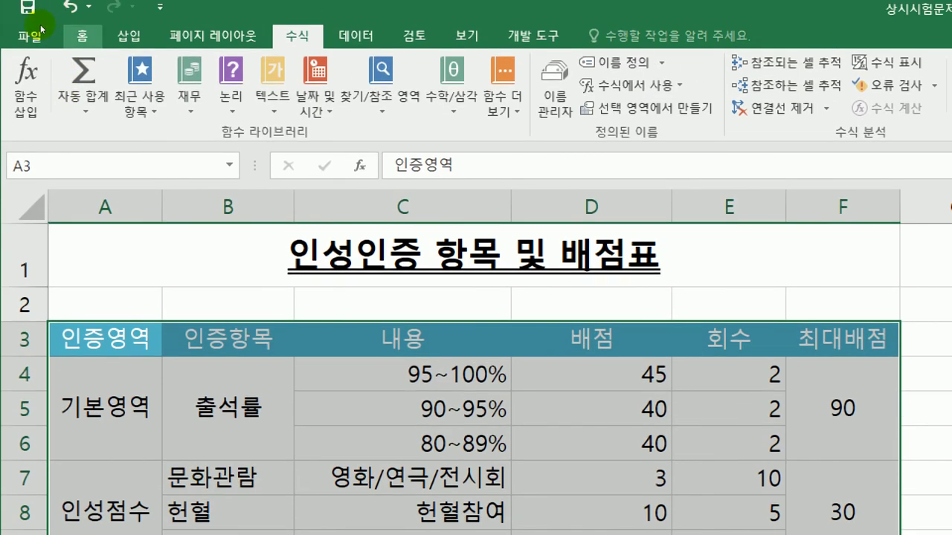
left_click(82, 26)
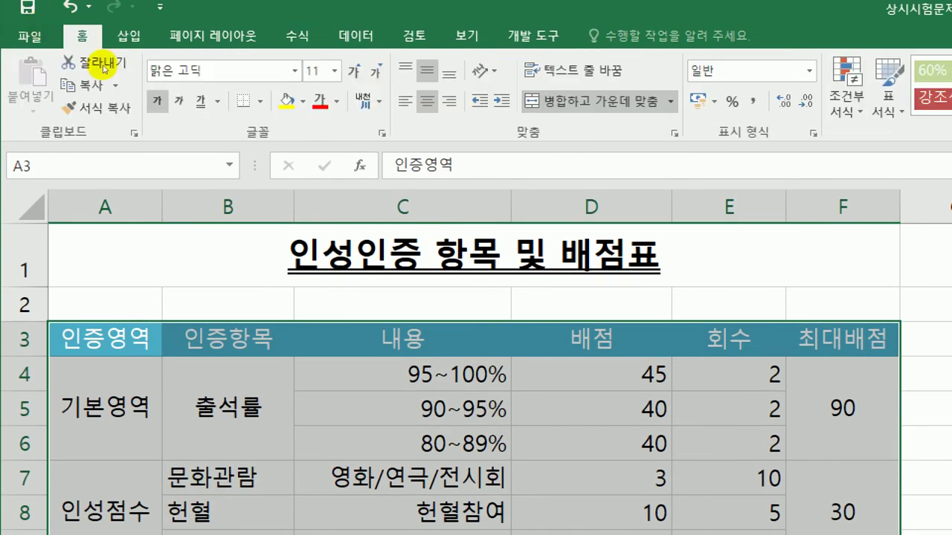
key("alt+h")
key("b")
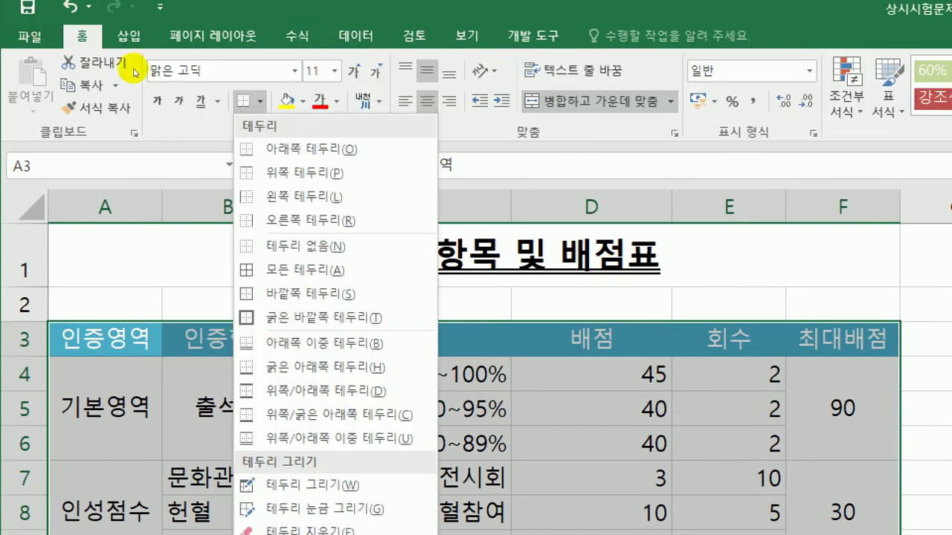
key("a")
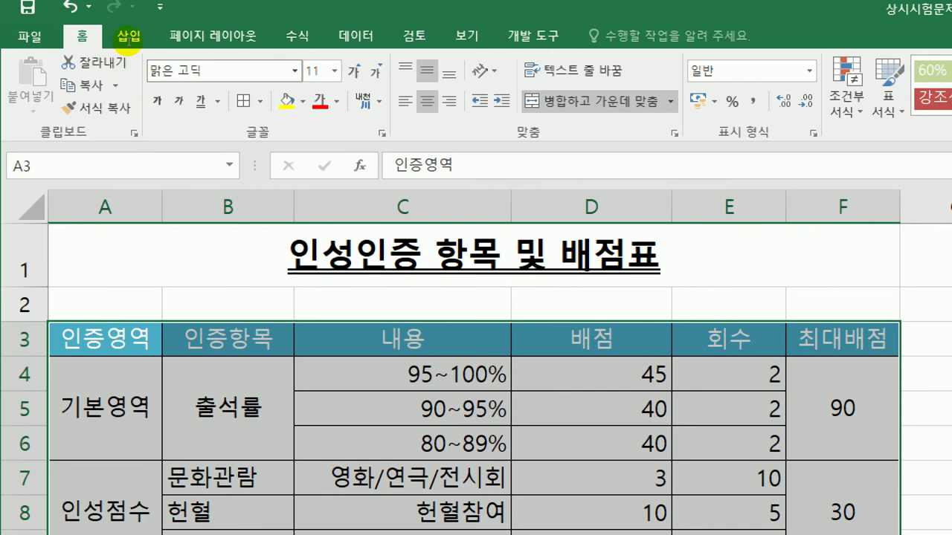
Add a thick outside border (굵은 바깥쪽 테두리) around the table range A3:F9.
key("alt+h")
key("b")
key("Down")
key("Down")
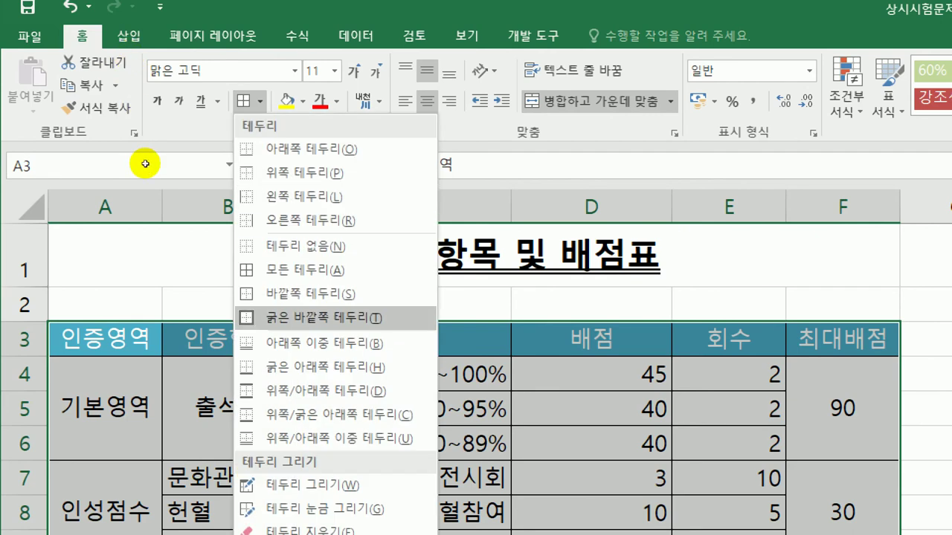
key("Return")
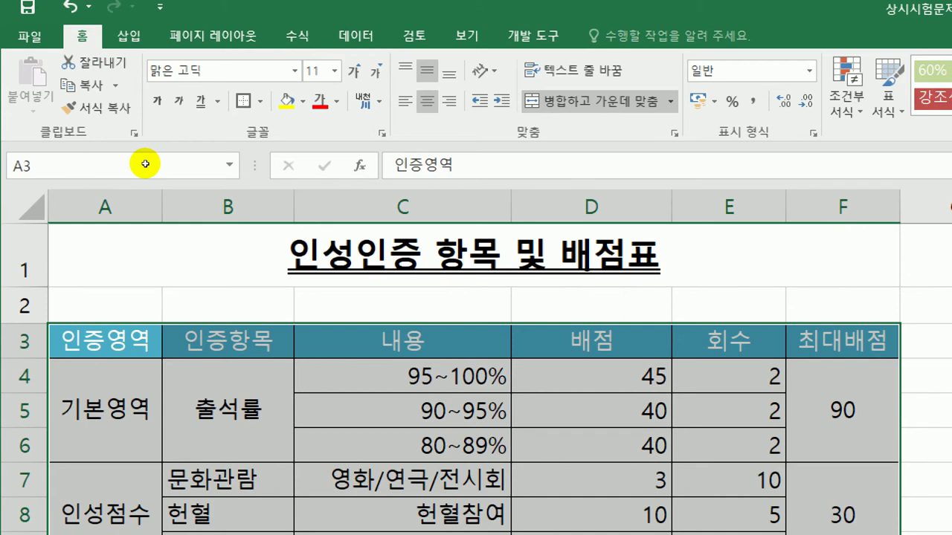
key("ctrl+minus")
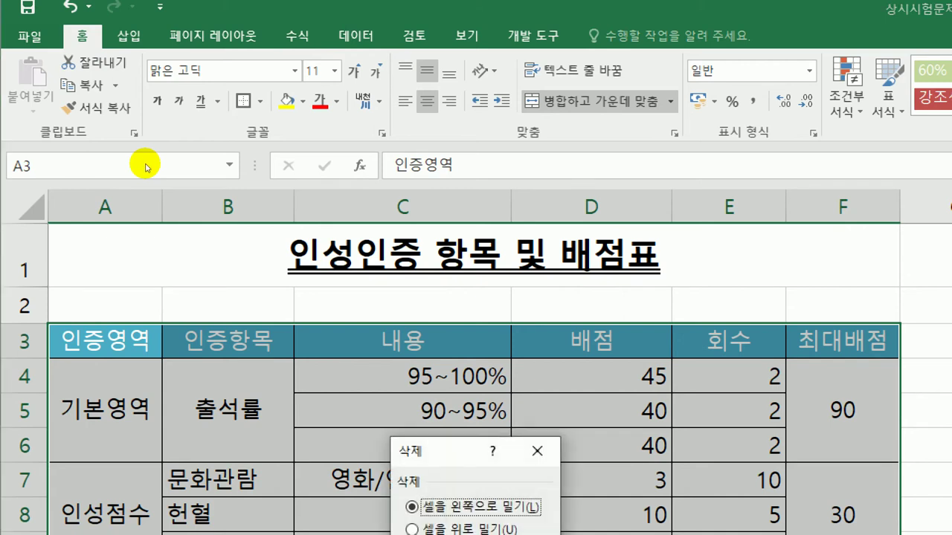
key("Escape")
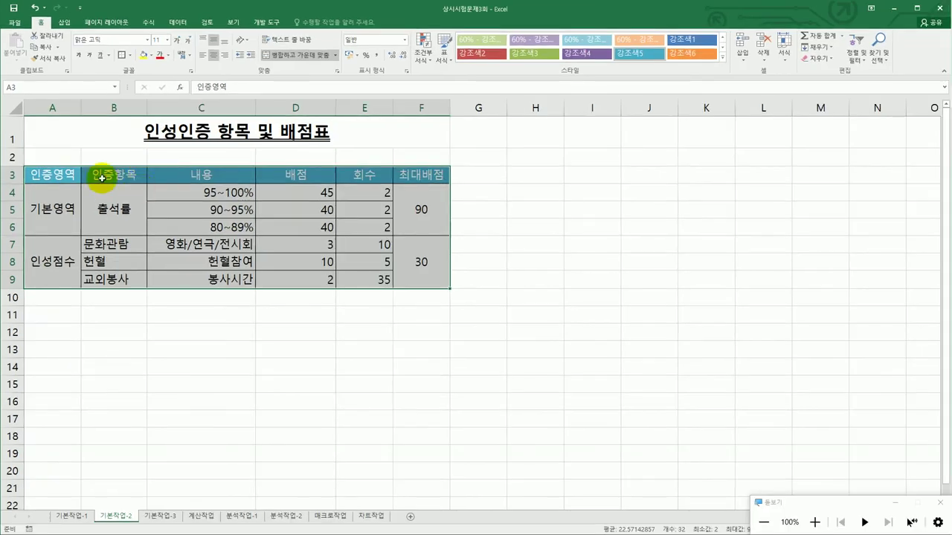
left_click(61, 178)
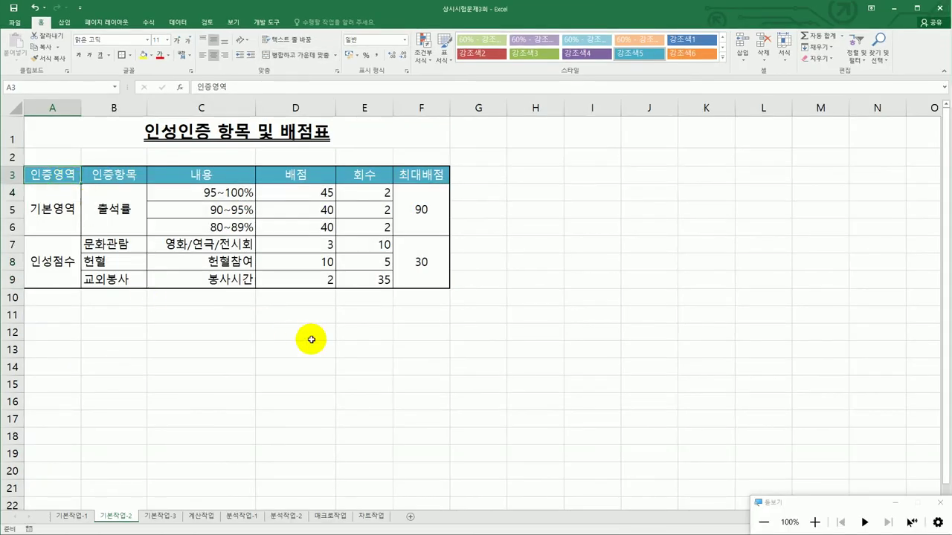
Go to the 기본작업-3 sheet and select the student records in A4:H18, without the header row.
left_click(162, 516)
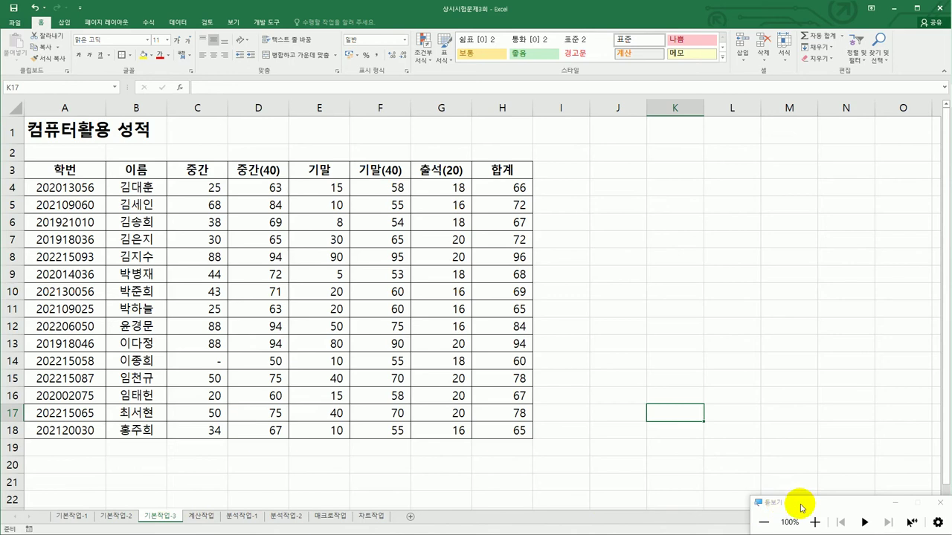
left_click_drag(800, 507, 755, 455)
left_click(854, 530)
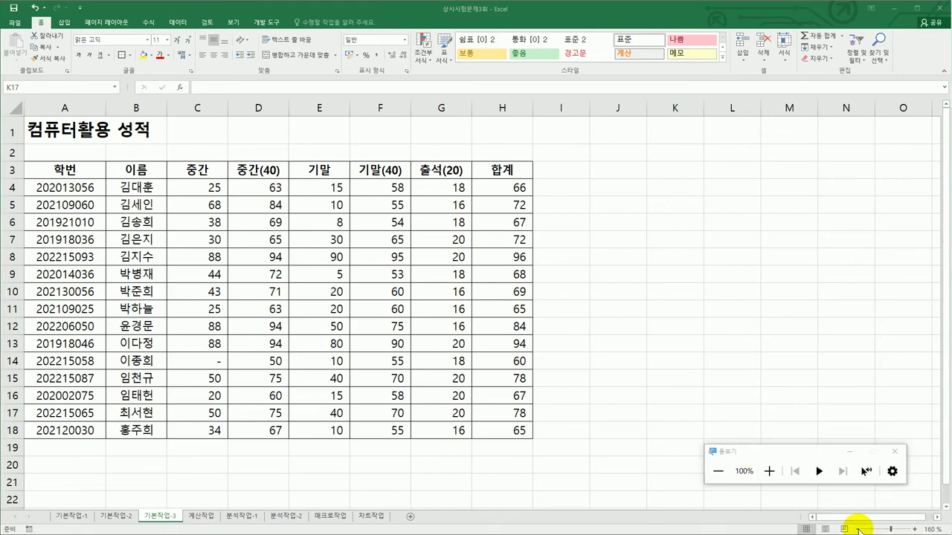
left_click(859, 530)
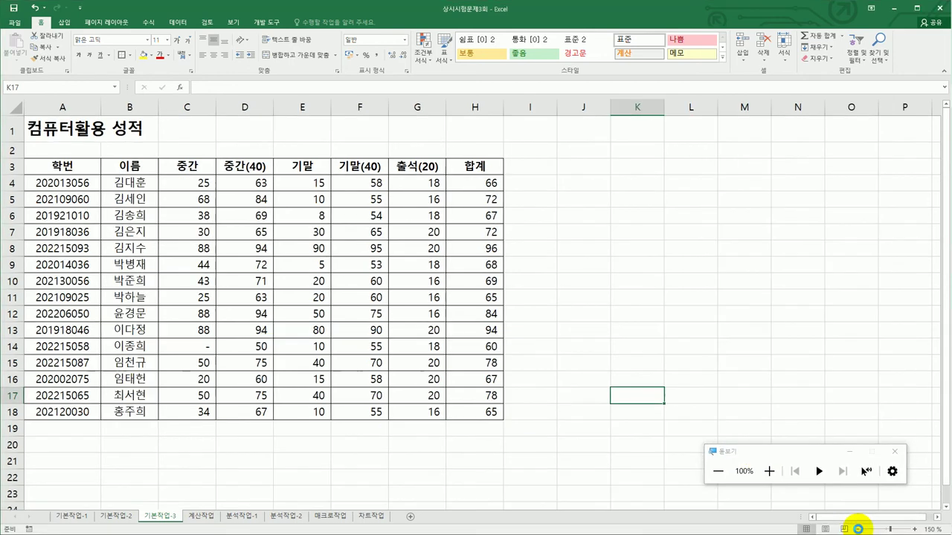
left_click(859, 529)
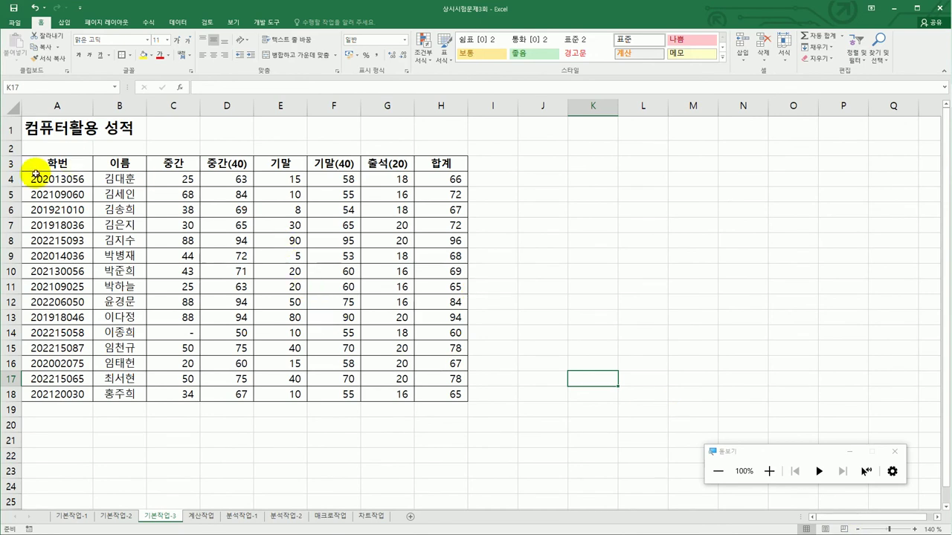
left_click_drag(30, 178, 429, 396)
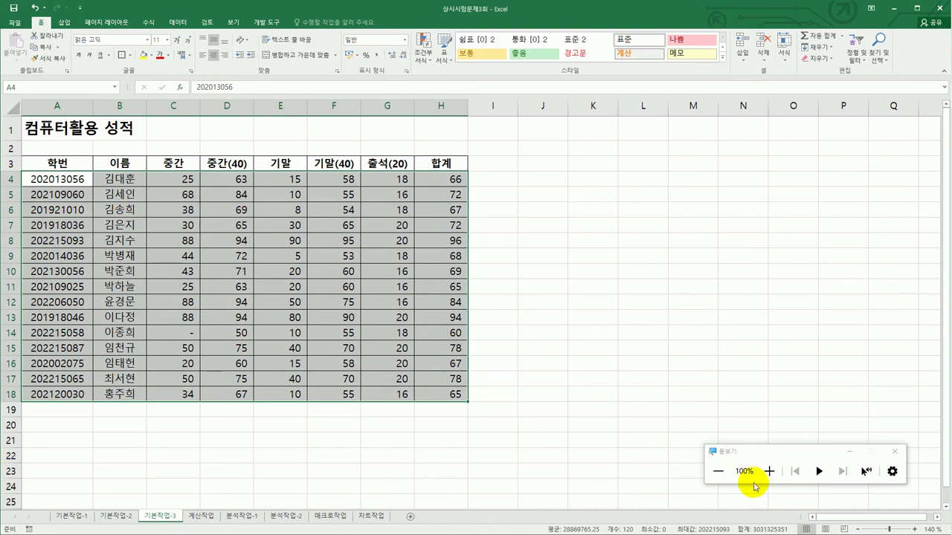
left_click(769, 471)
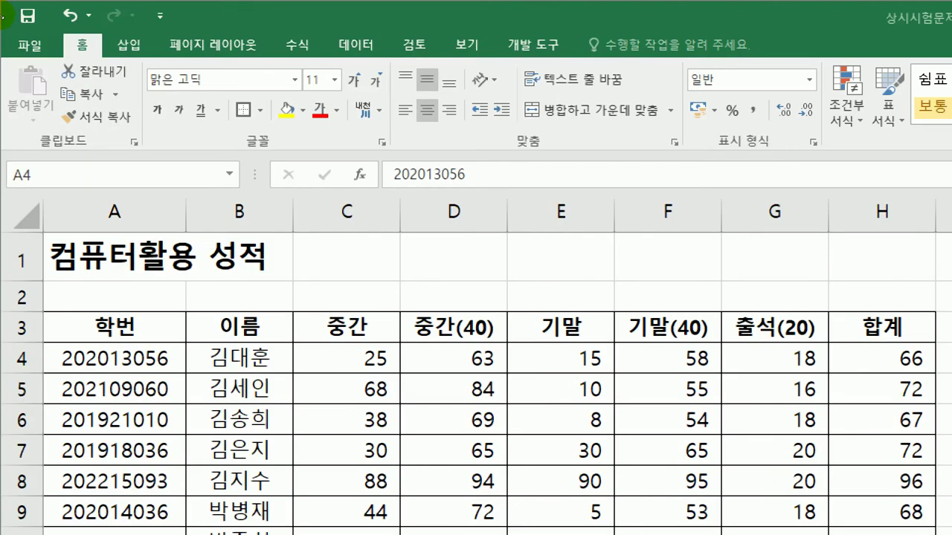
left_click(53, 31)
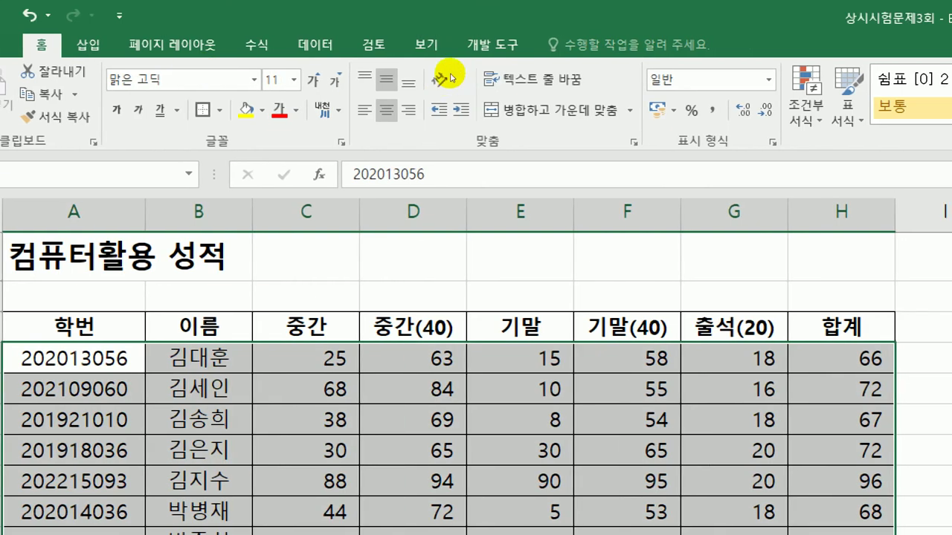
Create a new conditional formatting rule for A4:H18 with the rule type 수식을 사용하여 서식을 지정할 셀 결정.
key("alt+h")
key("l")
key("Down")
key("Down")
key("Down")
key("Down")
key("Down")
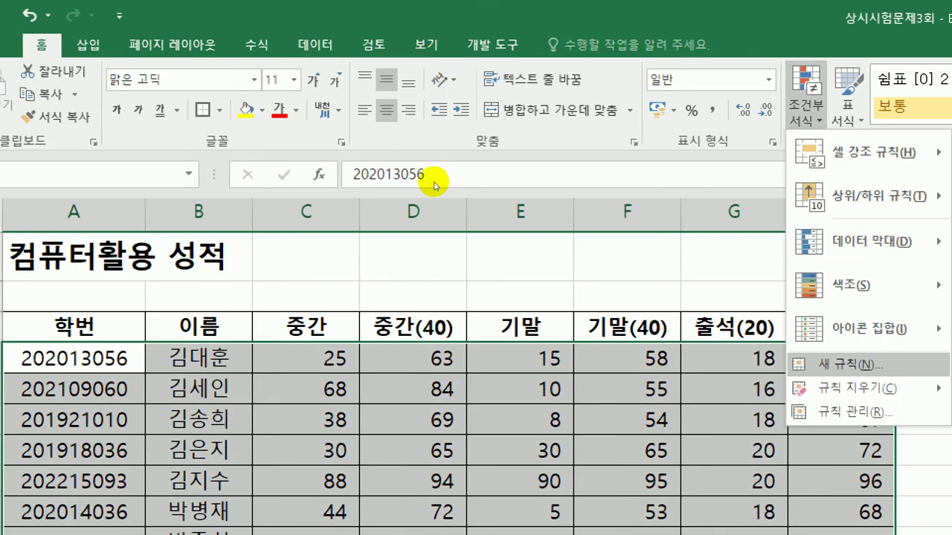
key("Return")
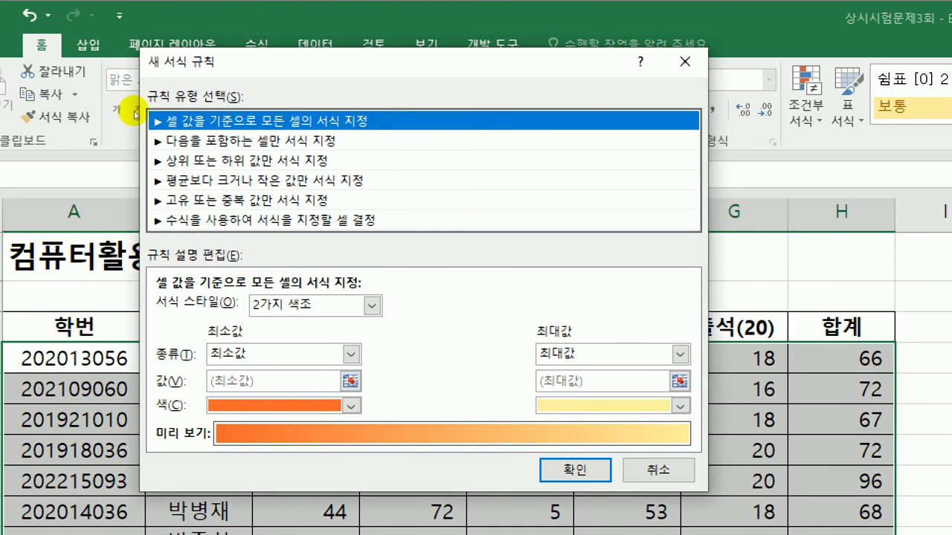
key("Down")
key("Down")
key("Down")
key("Down")
key("Down")
key("Tab")
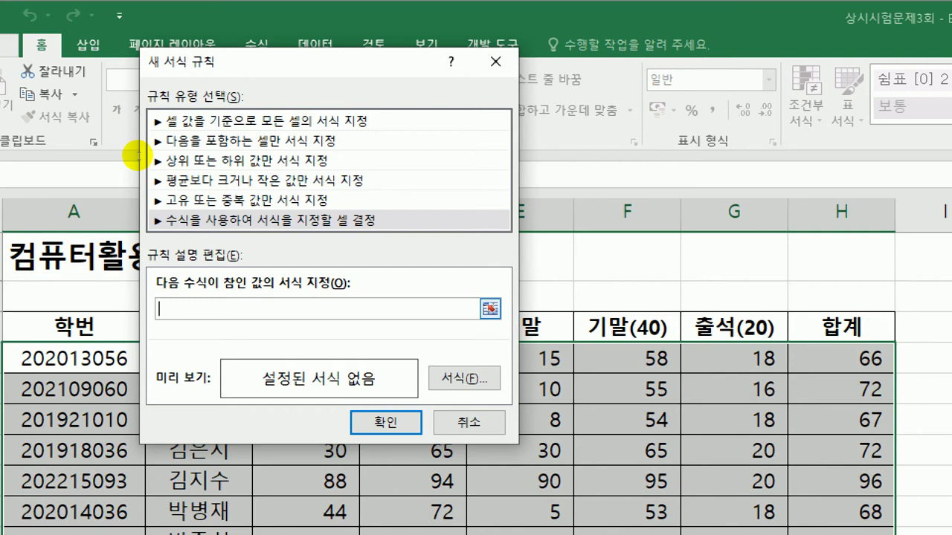
Enter the rule formula =left($A4,4)="2022", with the column fixed and the row relative.
type("=")
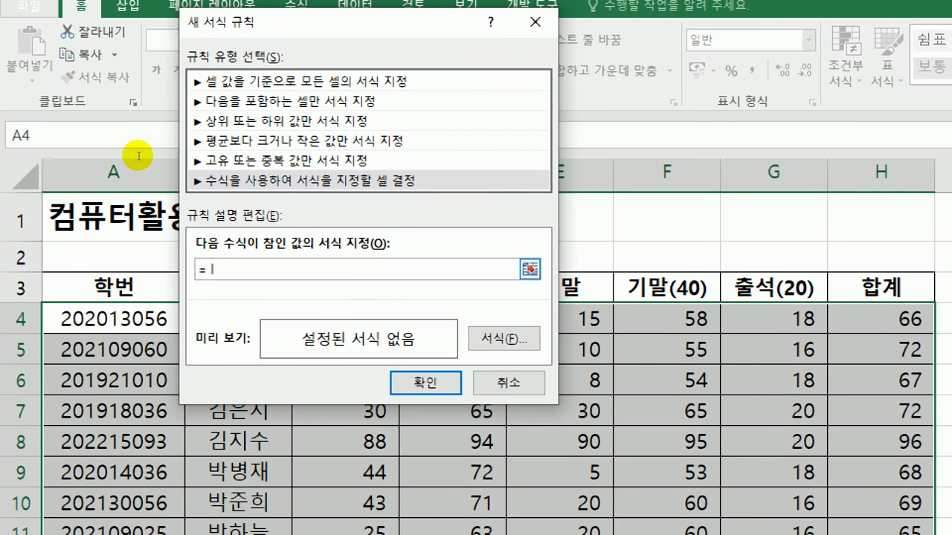
type(" left(")
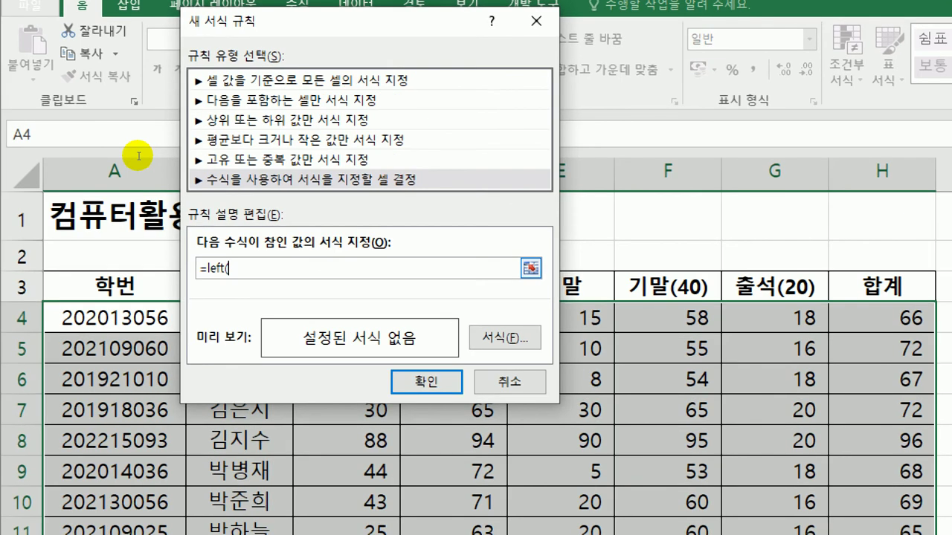
left_click(38, 181)
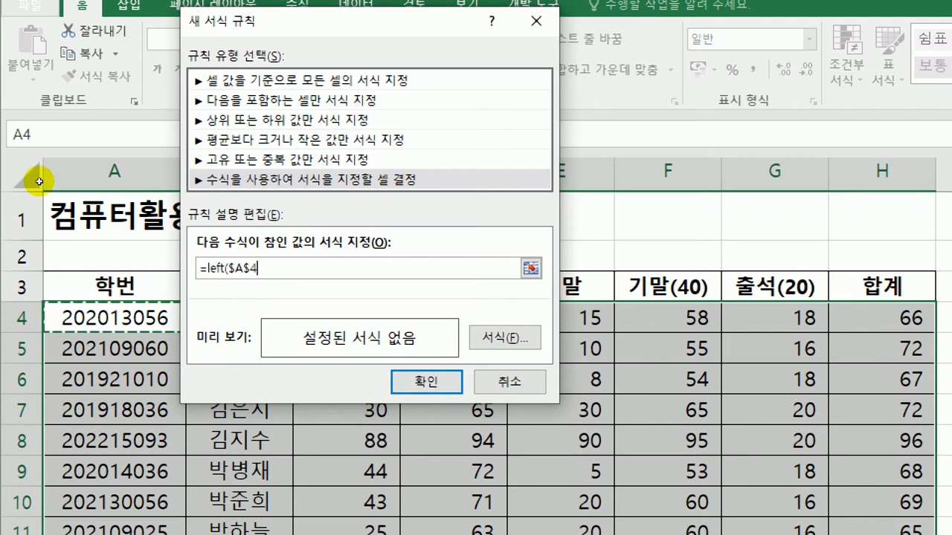
key("F4")
key("F4")
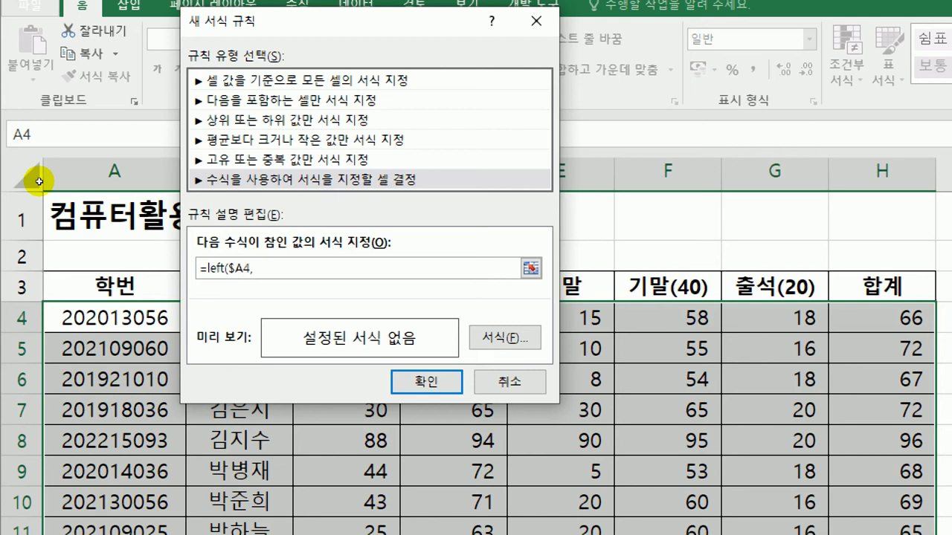
type("4)=\"2022")
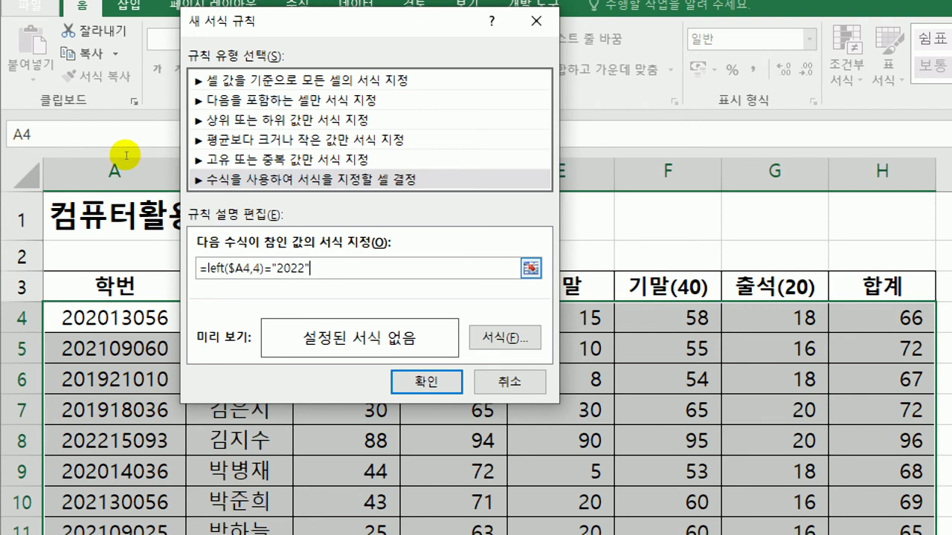
Set the rule's font colour to standard red and apply the conditional formatting rule to the student records.
key("alt+f")
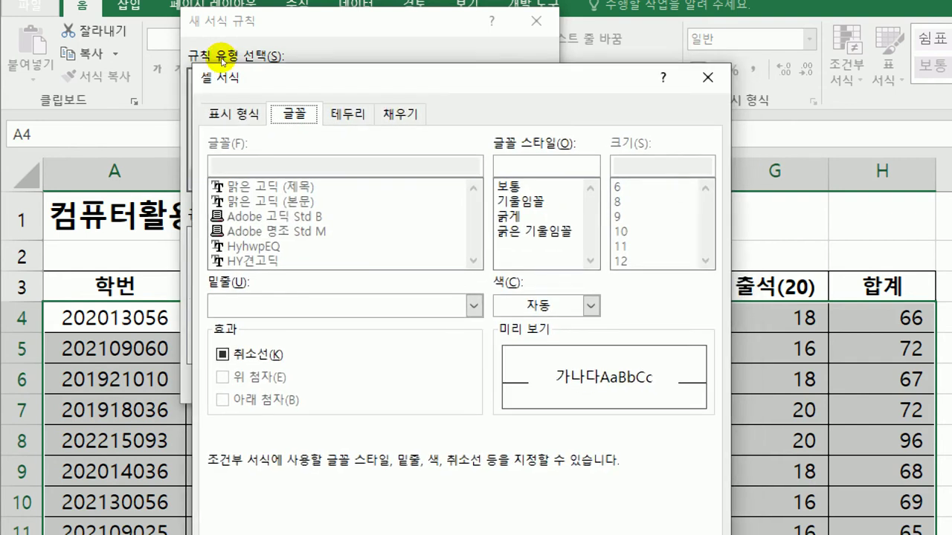
key("alt+c")
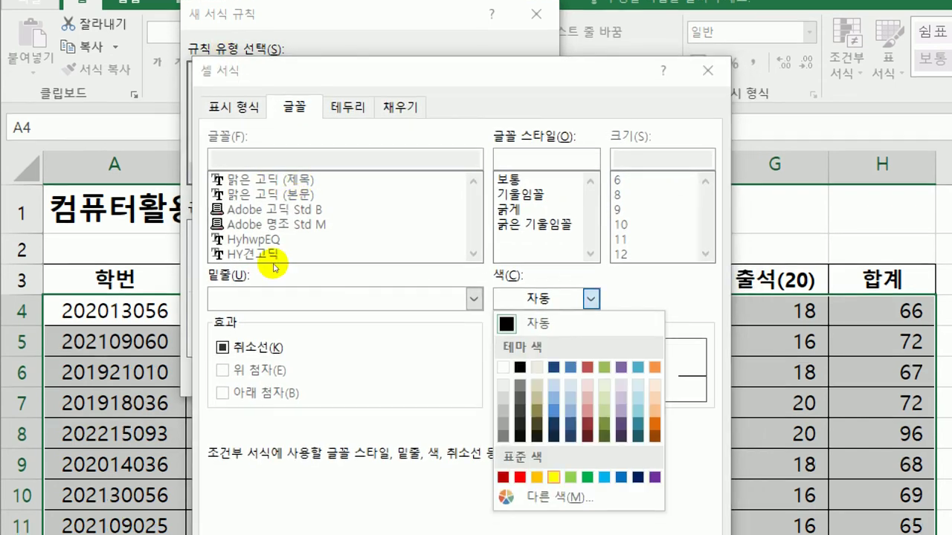
key("Left")
key("Left")
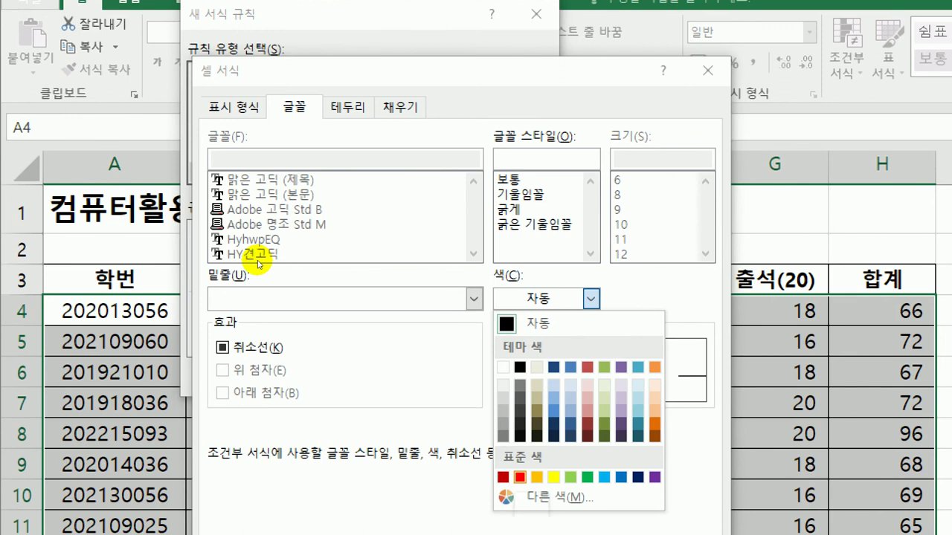
key("Return")
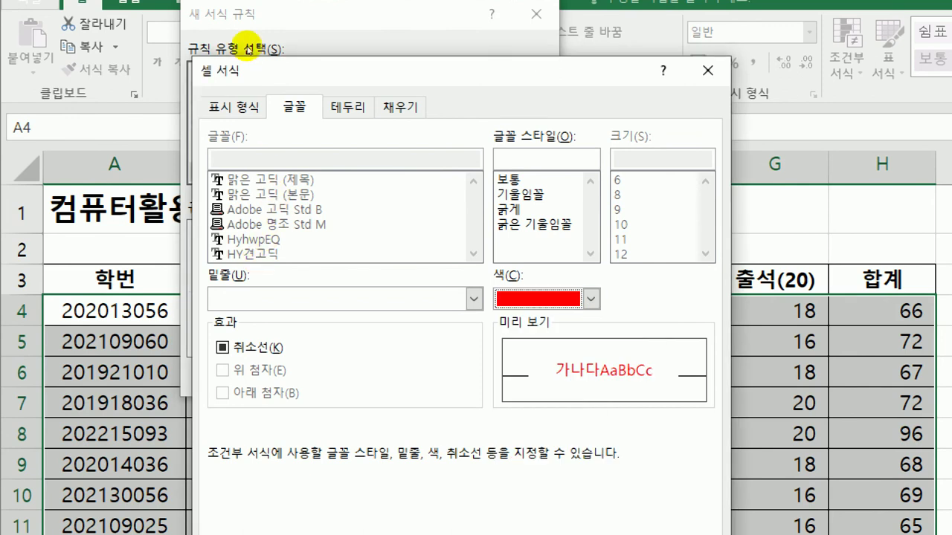
left_click_drag(257, 69, 229, 33)
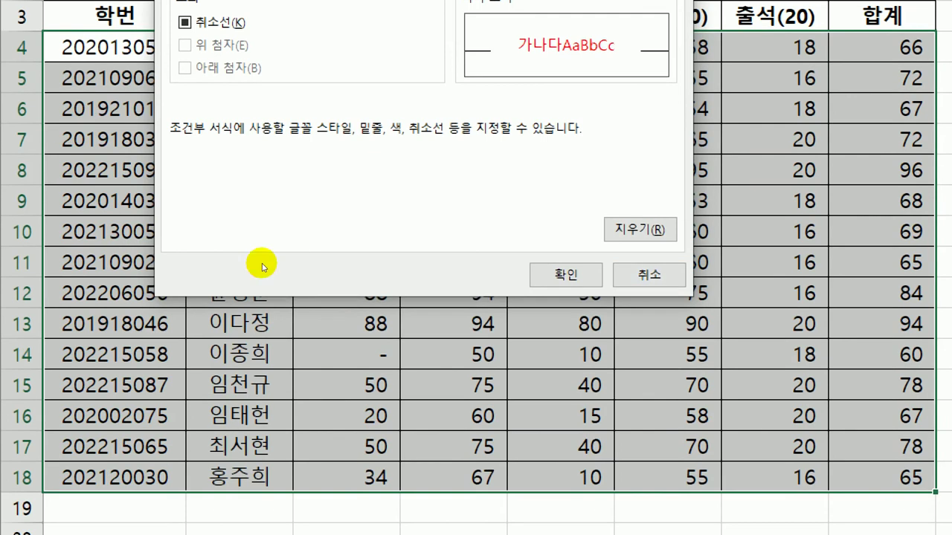
key("Return")
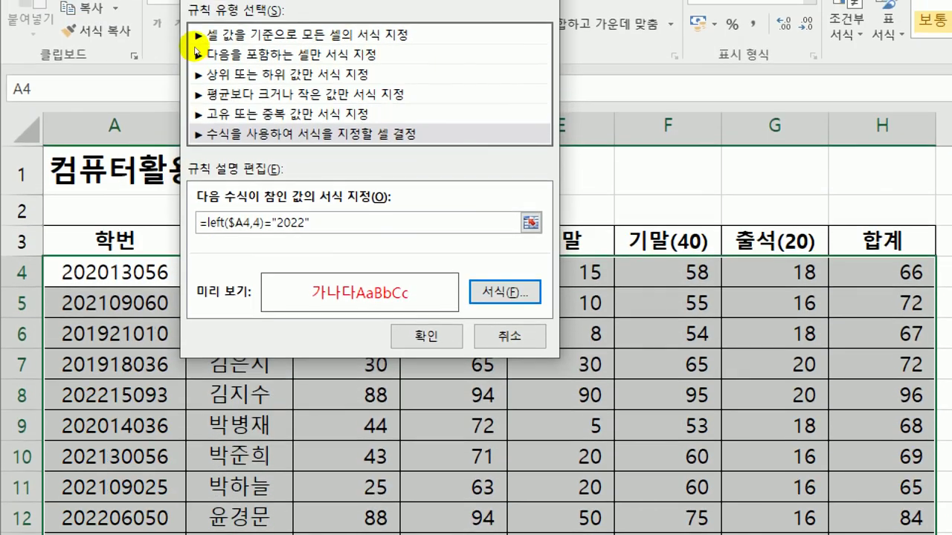
key("Return")
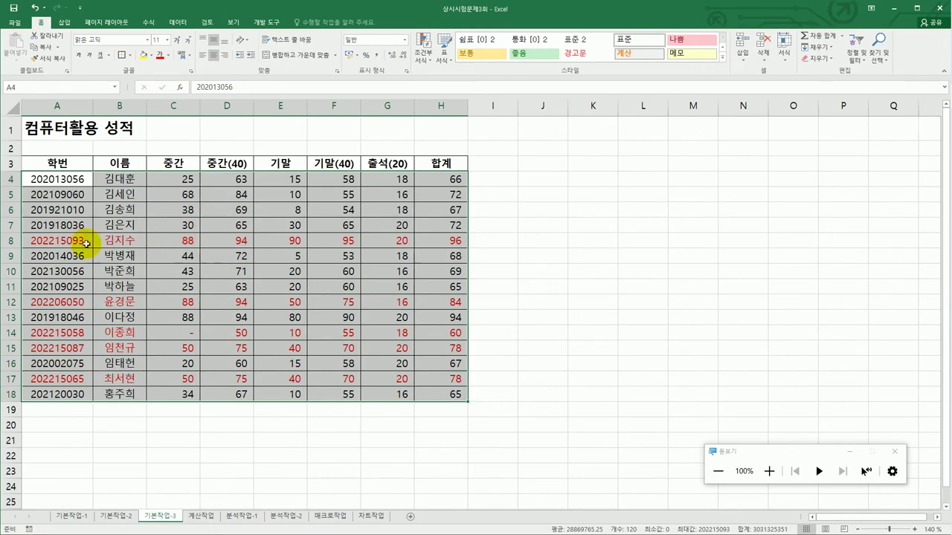
left_click(85, 243)
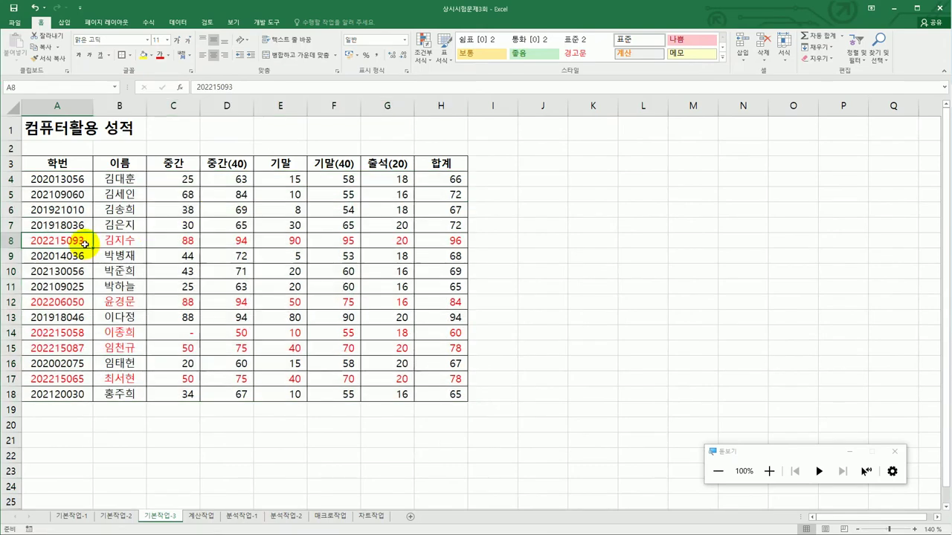
left_click(59, 303)
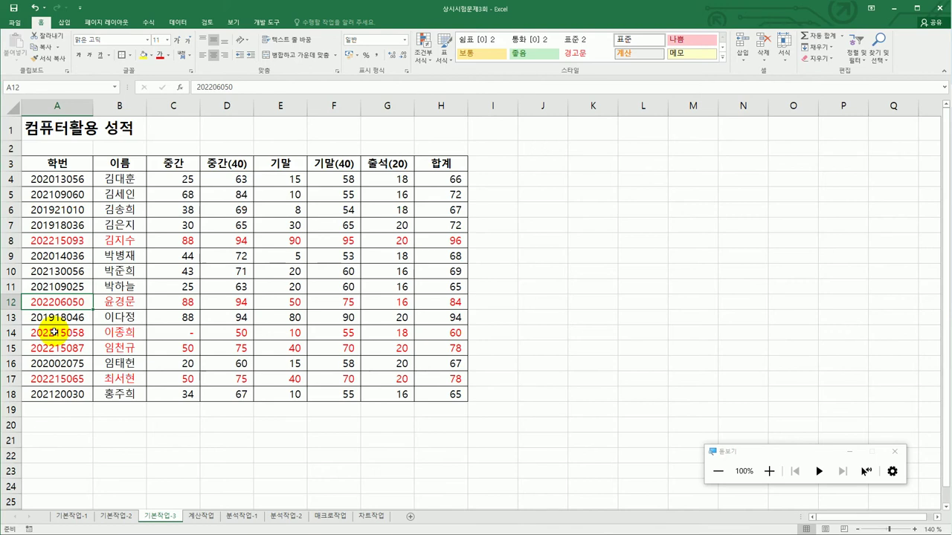
On the 계산작업 sheet, start a WEEKDAY formula in D3 of the 요일 column with C3 as the date.
left_click(199, 516)
scroll(290, 394, "up", 3)
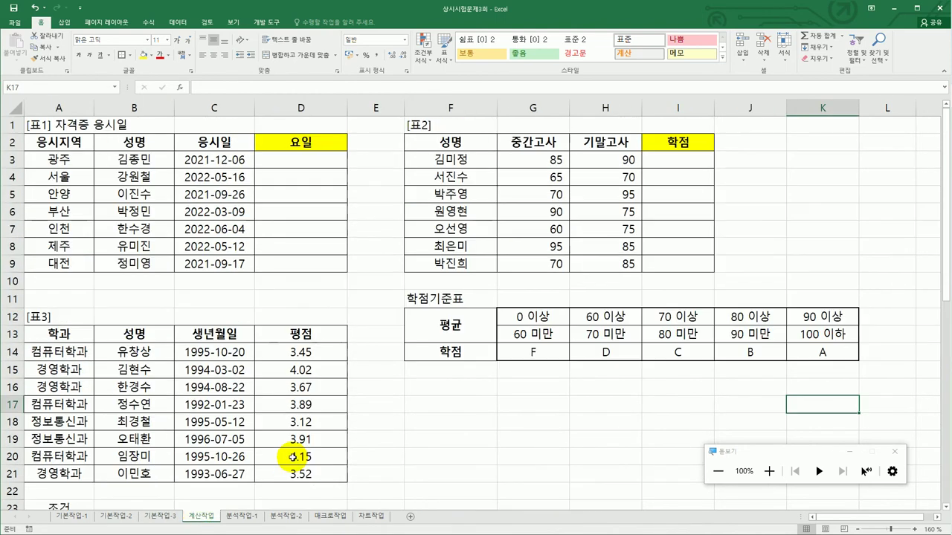
left_click(309, 162)
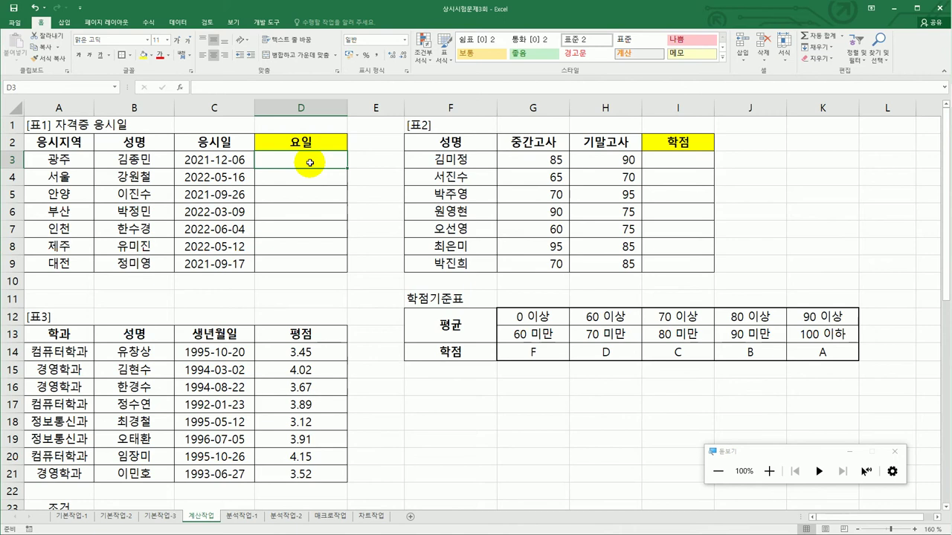
type("=we")
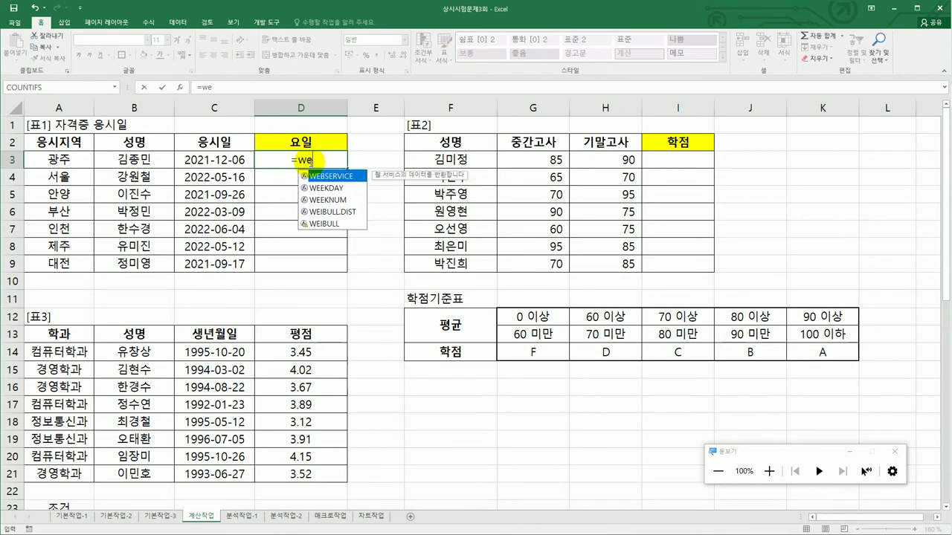
key("Down")
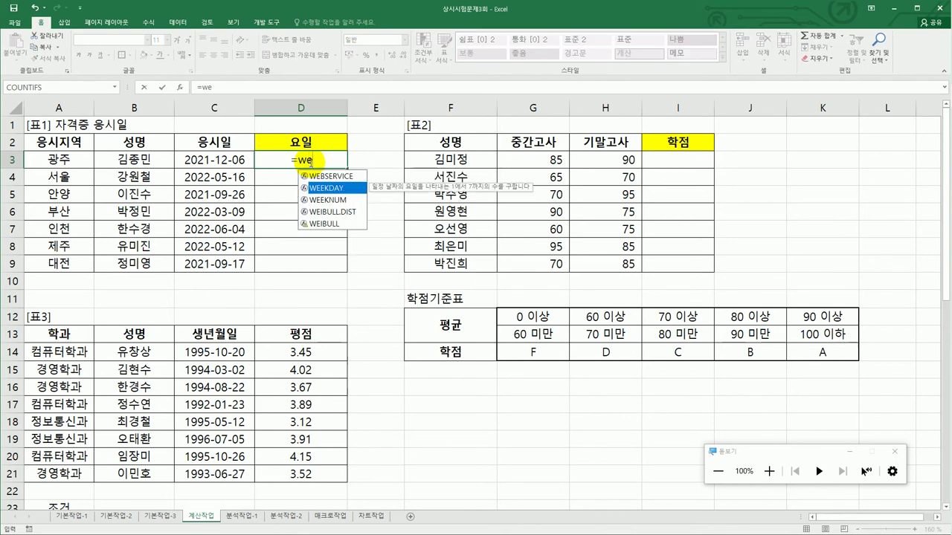
key("Tab")
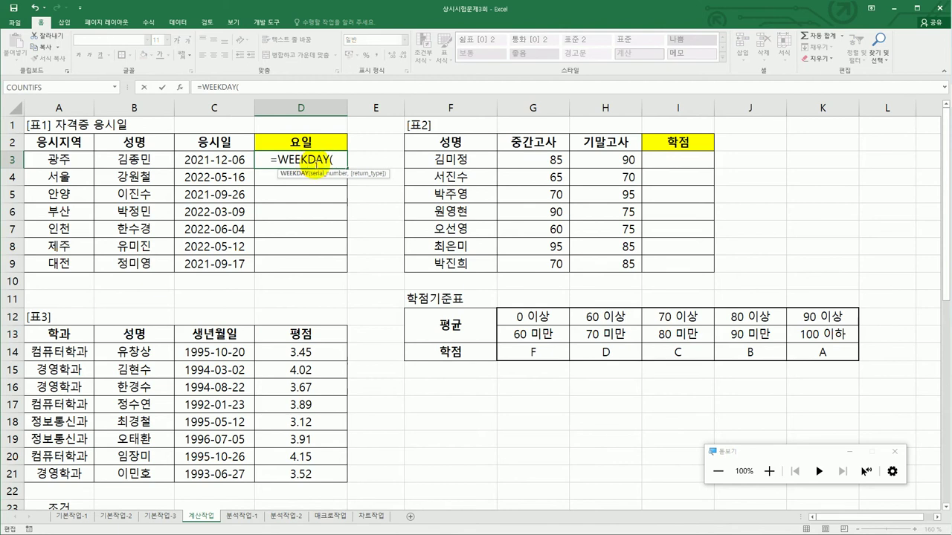
left_click(339, 162)
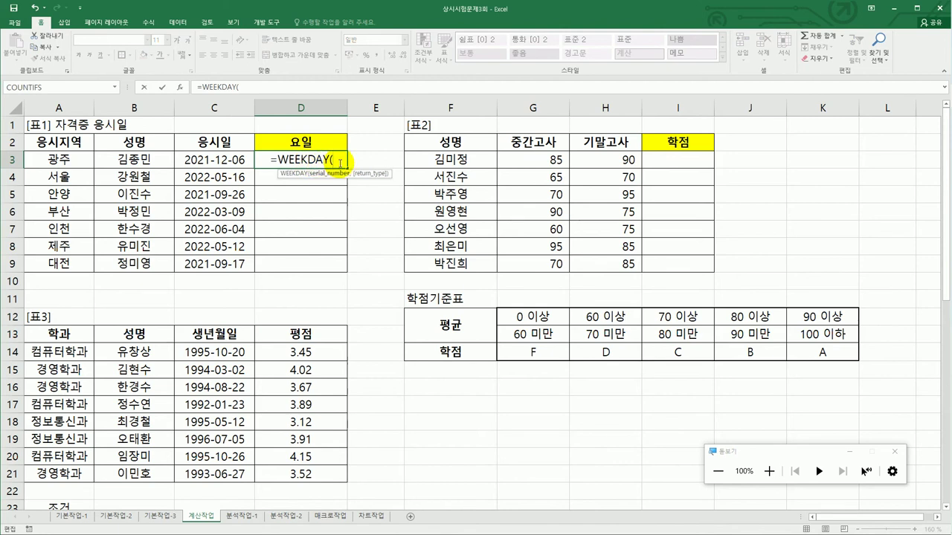
left_click(228, 158)
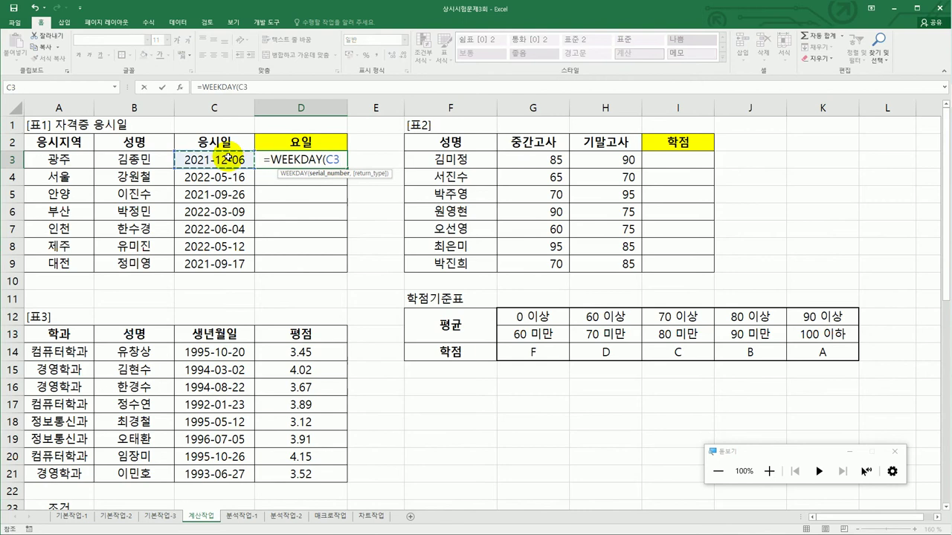
Complete the WEEKDAY formula with return type 2, counting 월요일 as 1 to 일요일 as 7, and fill it down to D9.
type(",")
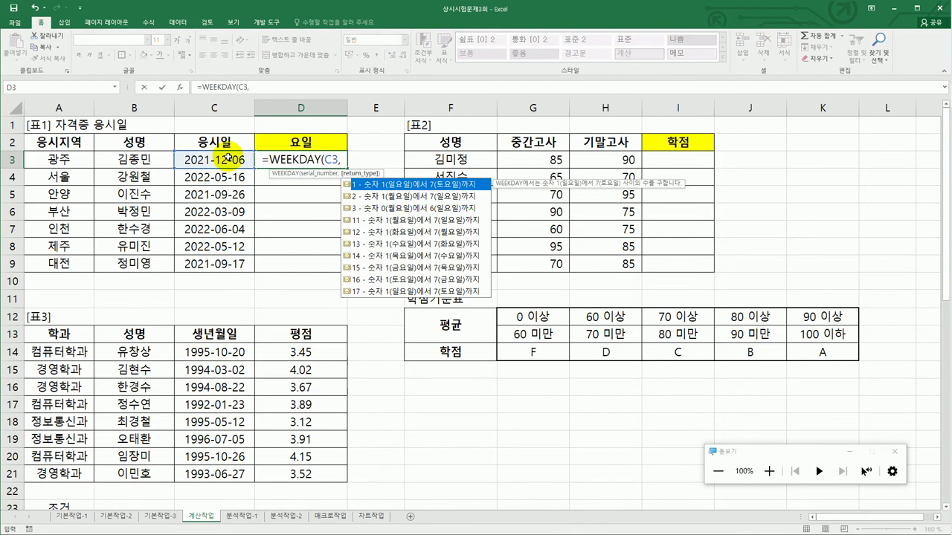
left_click(374, 197)
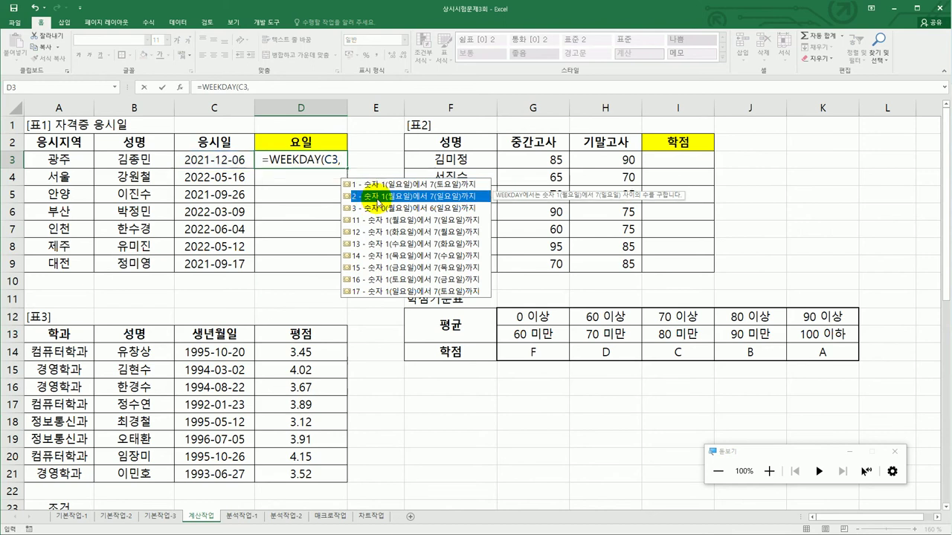
double_click(374, 197)
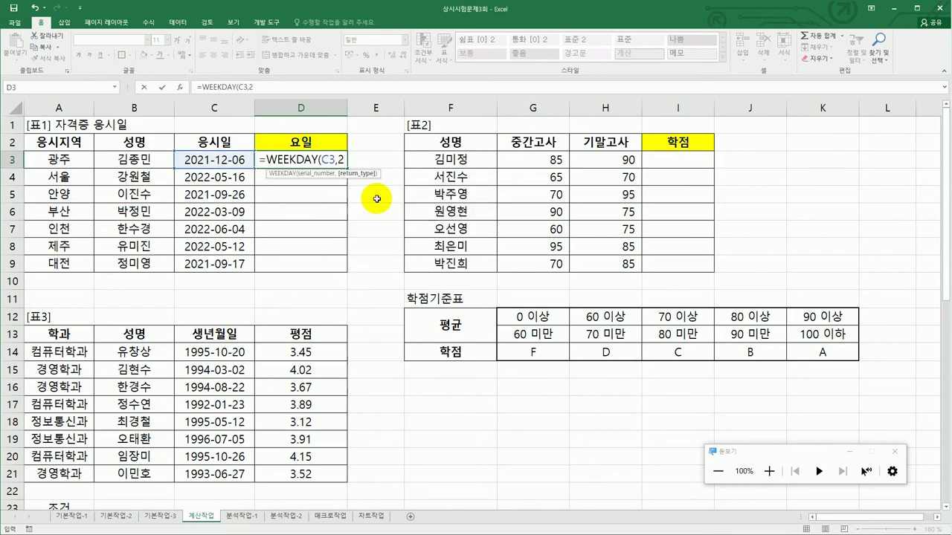
key("Return")
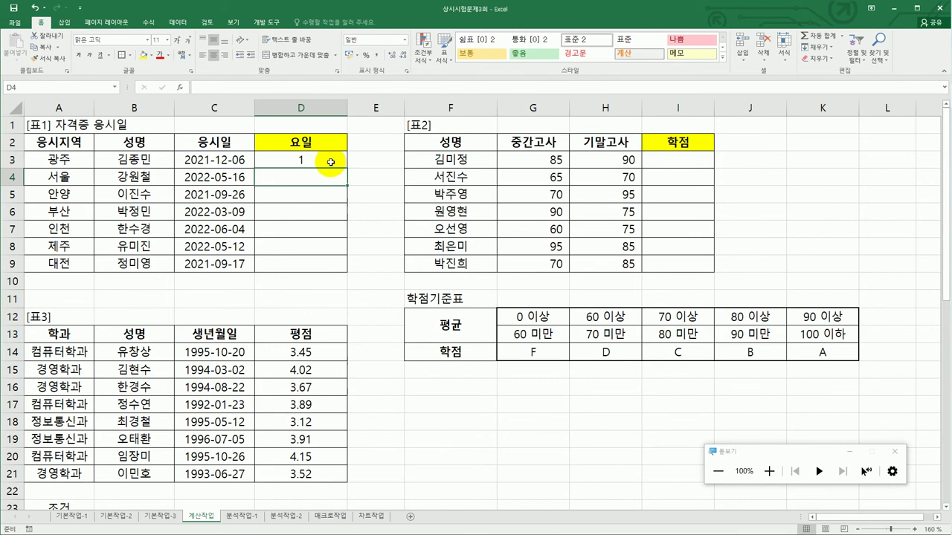
left_click(330, 162)
left_click_drag(348, 168, 337, 269)
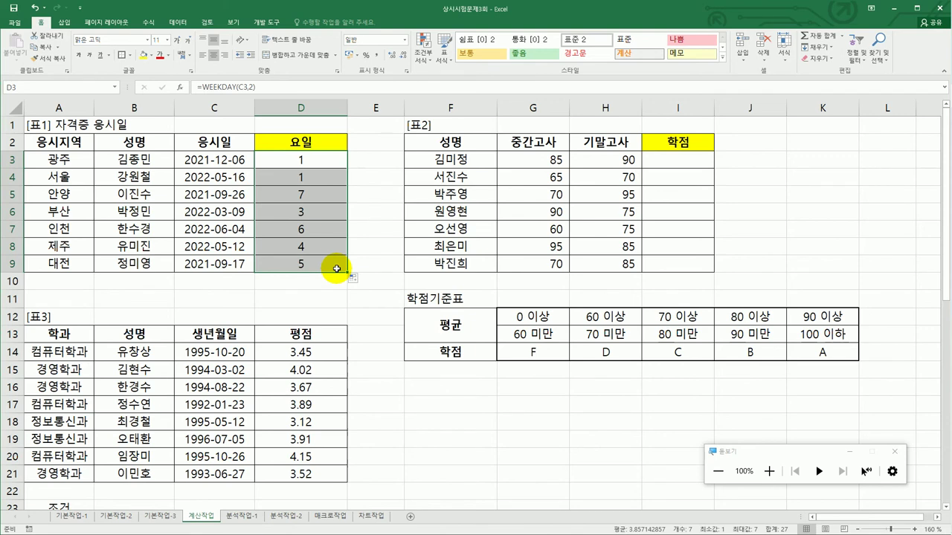
Edit D3 so that an IF function opens before WEEKDAY(C3,2), making WEEKDAY its logical test.
left_click(316, 161)
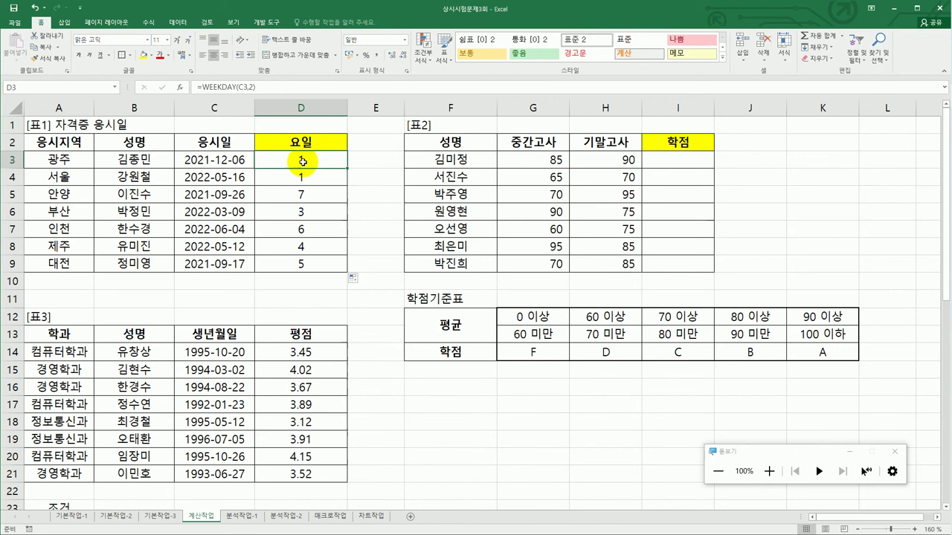
double_click(302, 159)
left_click(263, 161)
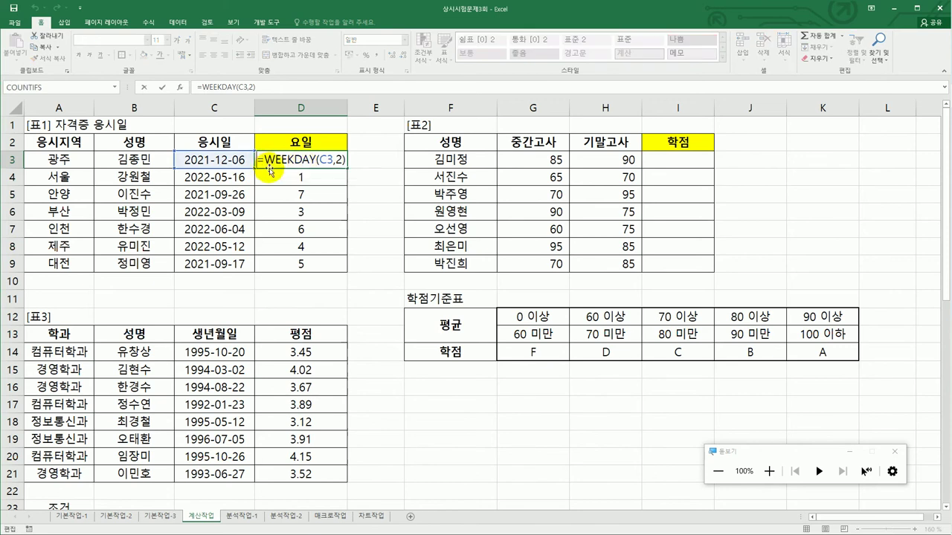
type("IF(")
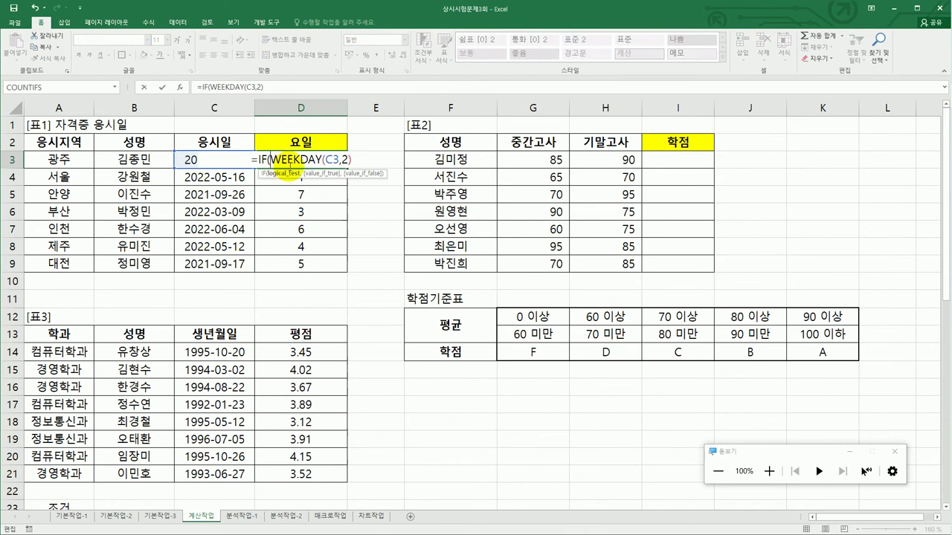
Extend D3's IF formula with the condition <=5, returning "평일" when true and "주말" when false.
left_click(354, 162)
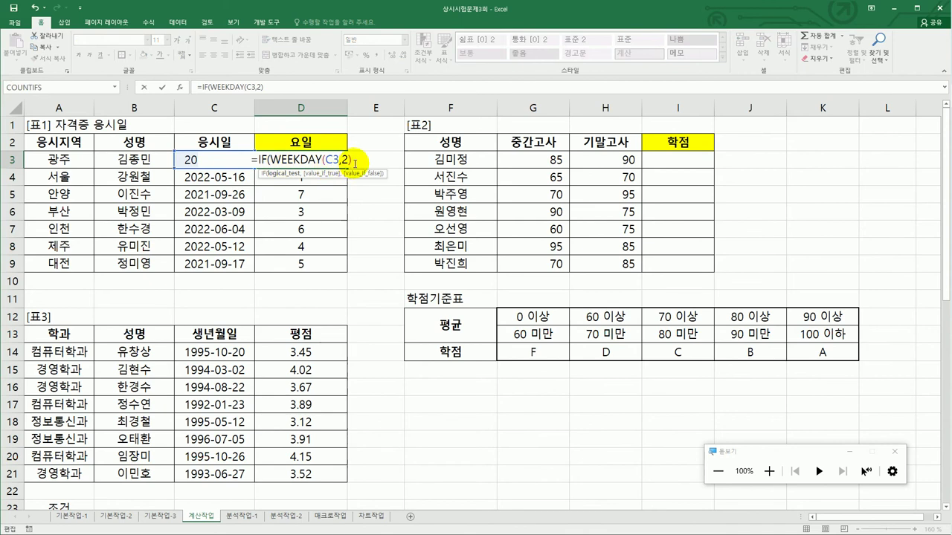
type("<=5,")
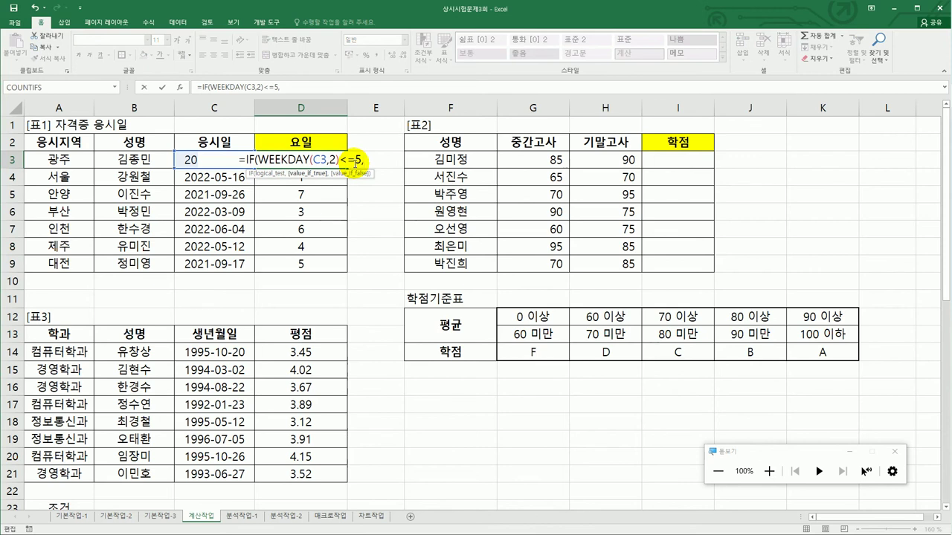
type("\"평일\"")
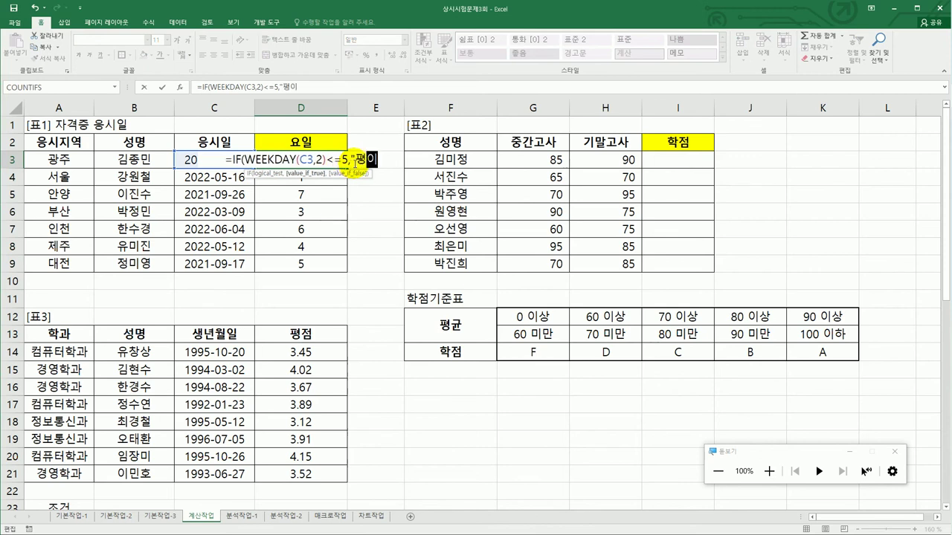
type(",\"주말\"")
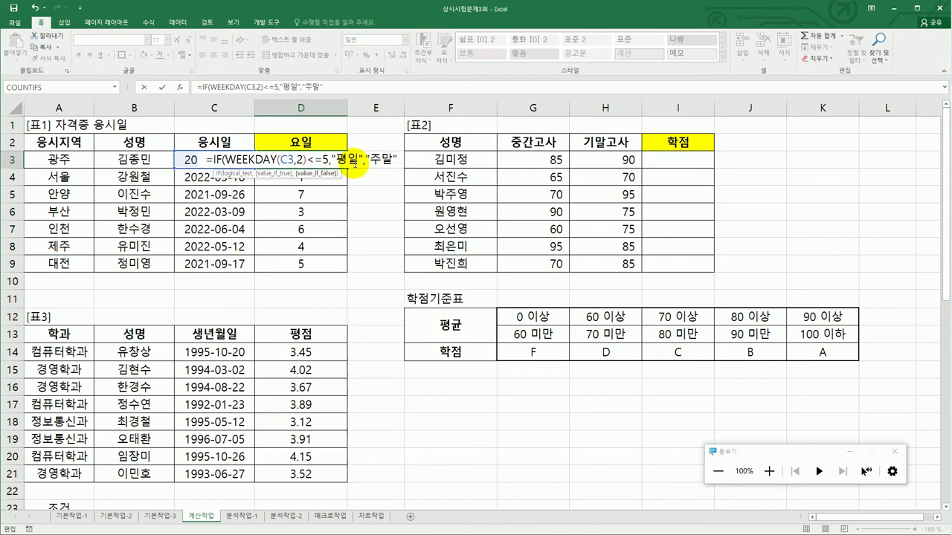
Remove the <=5 condition and both result texts from D3's formula, leaving =IF(WEEKDAY(C3,2).
key("BackSpace")
key("BackSpace")
key("BackSpace")
key("BackSpace")
key("BackSpace")
key("BackSpace")
key("BackSpace")
key("BackSpace")
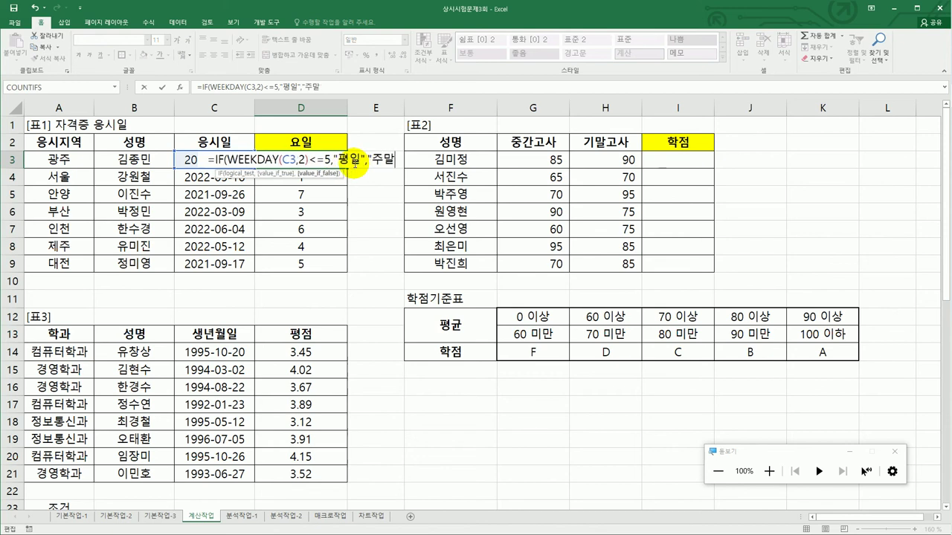
key("BackSpace")
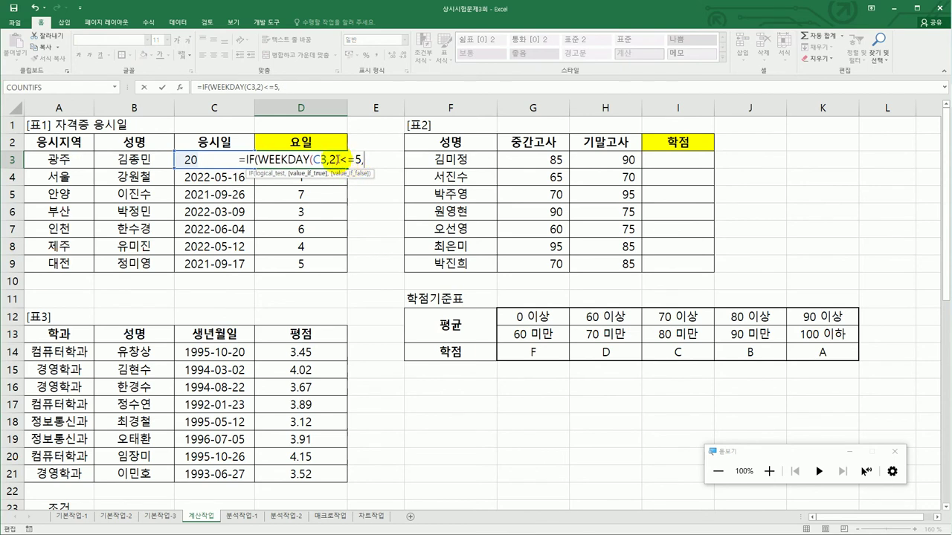
left_click_drag(341, 160, 371, 159)
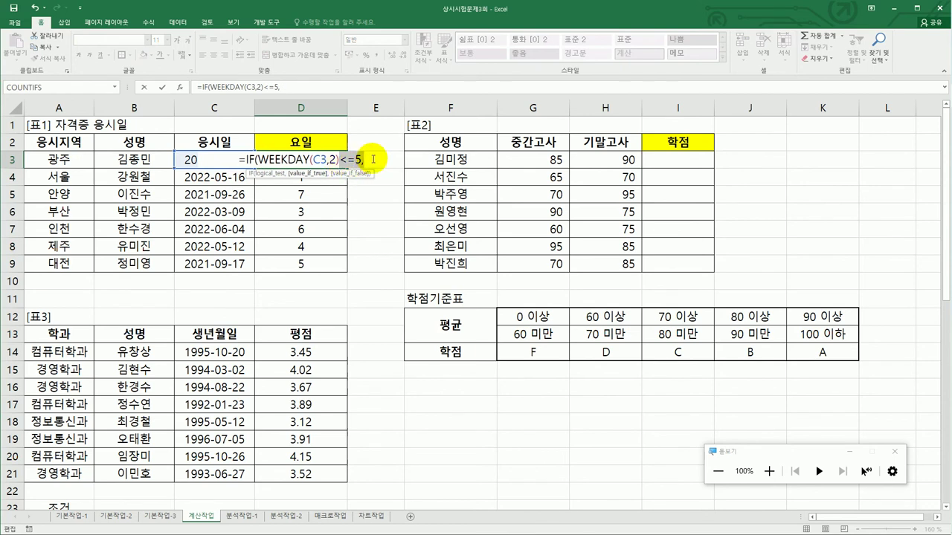
key("BackSpace")
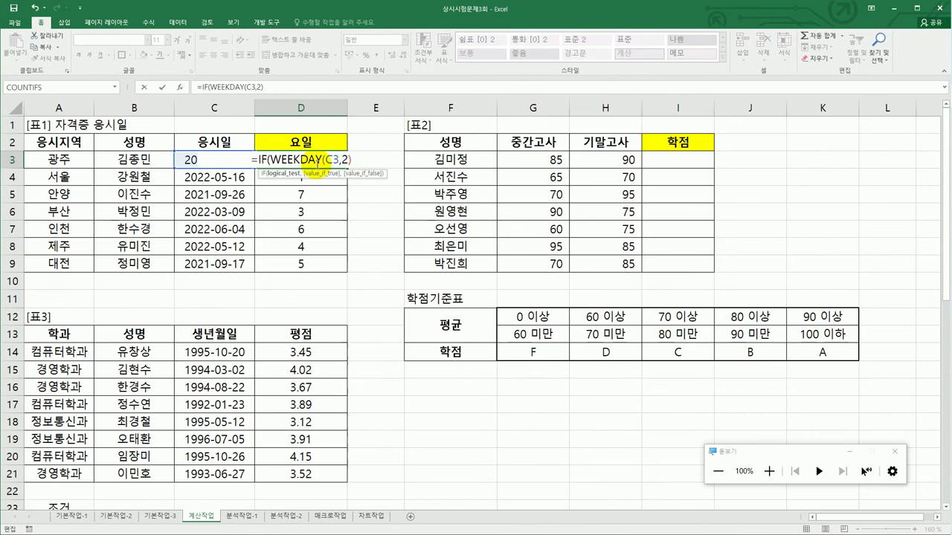
Set the logical test of D3's IF function to WEEKDAY(C3,2)<=5 using the function arguments.
left_click(259, 160)
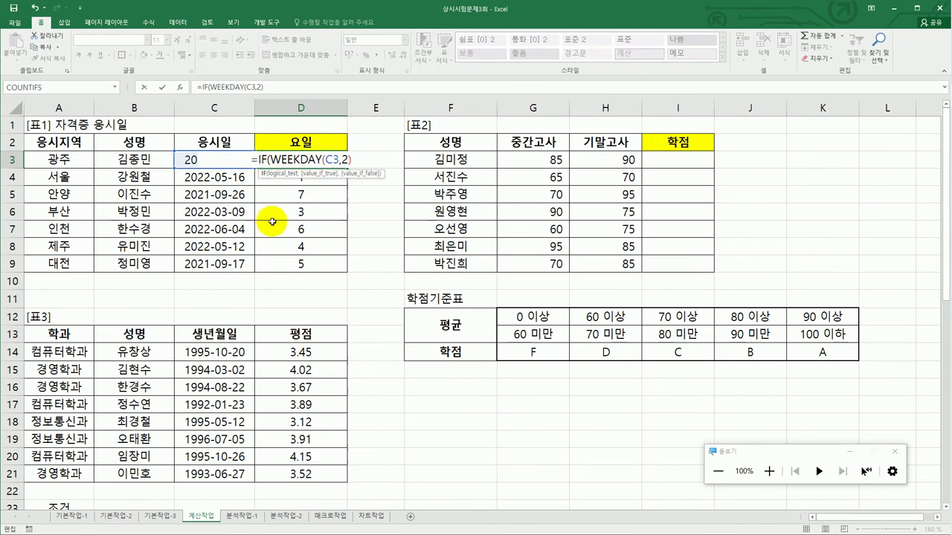
left_click(180, 91)
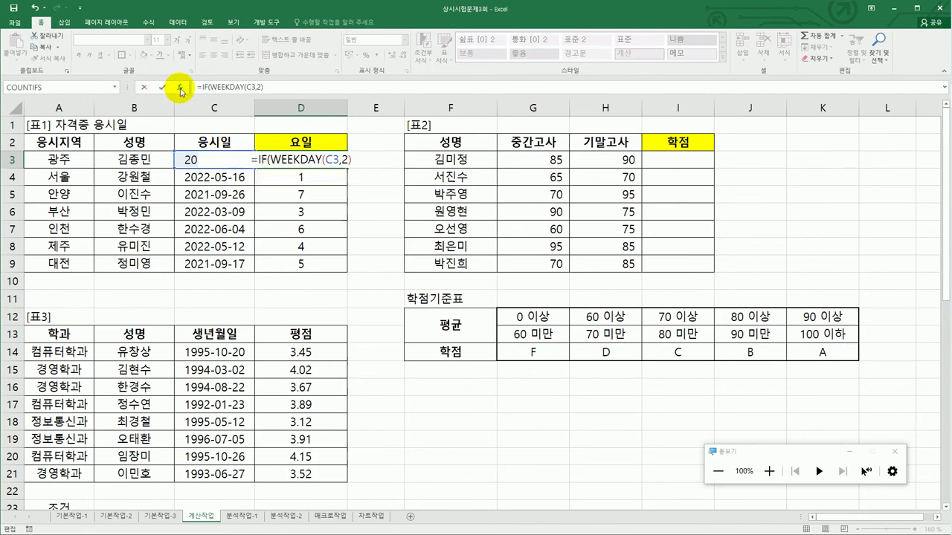
left_click_drag(191, 33, 510, 96)
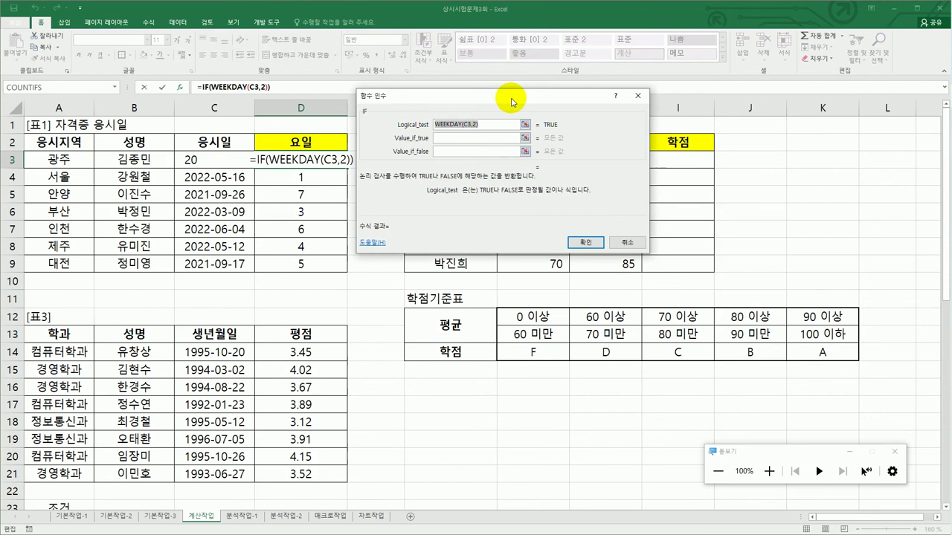
left_click(768, 471)
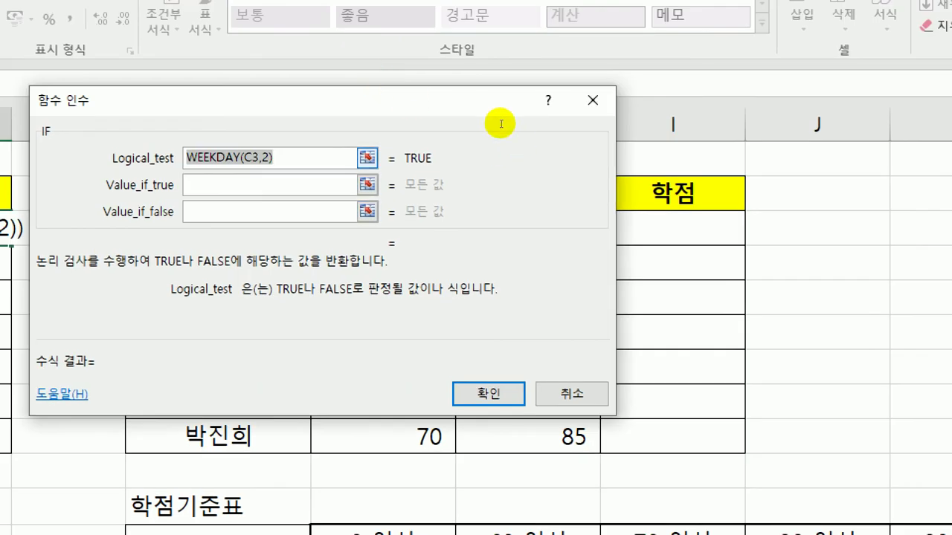
key("End")
type("<=5")
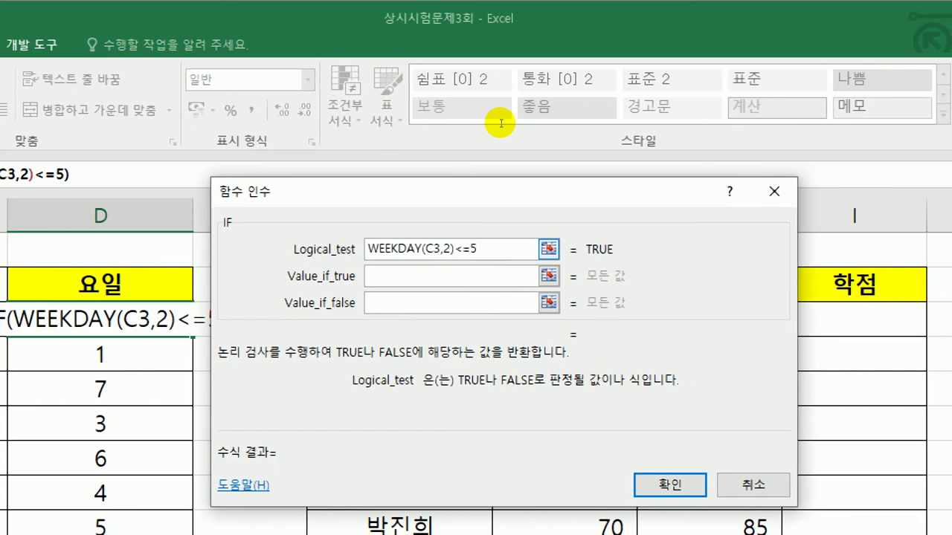
Make D3's IF return "평일" when true and "주말" when false, and fill the formula down to D9.
key("Tab")
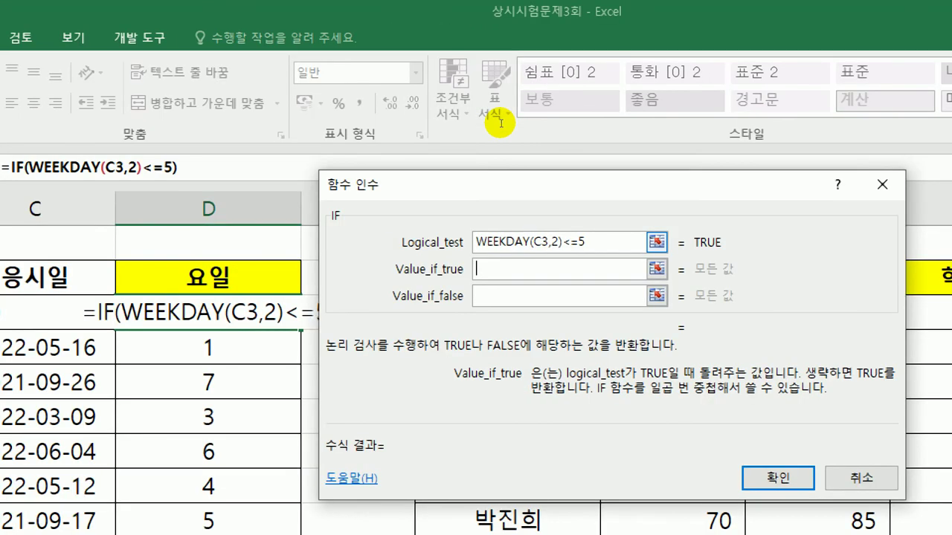
type("평일")
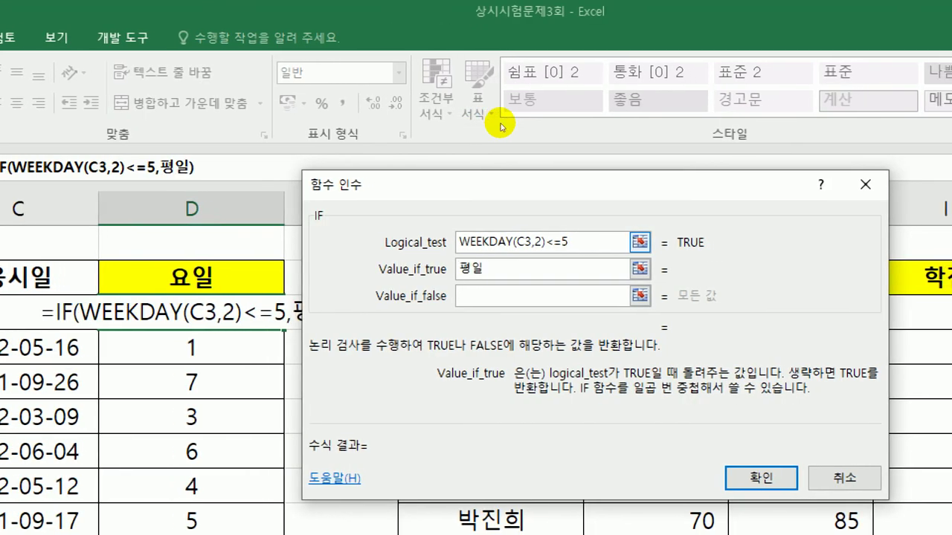
key("Tab")
type("주마ㄹ")
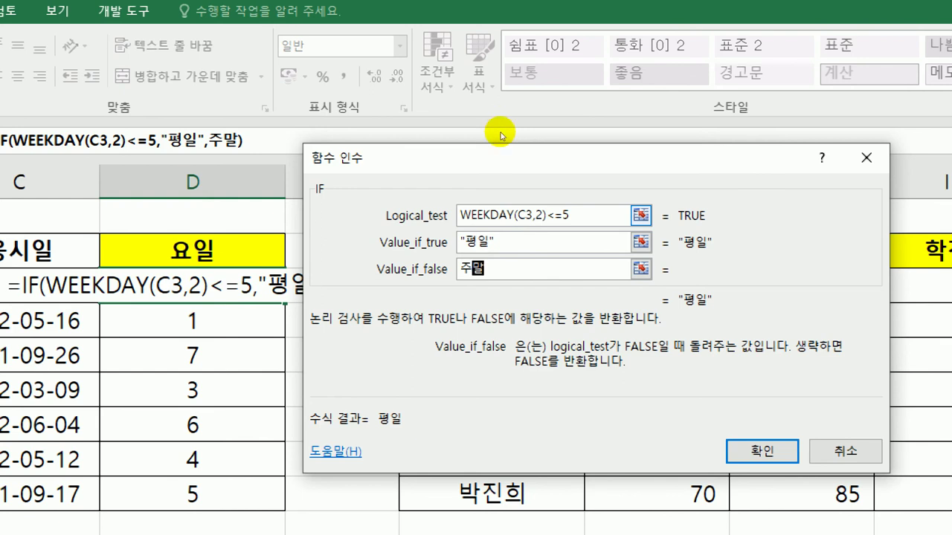
key("Return")
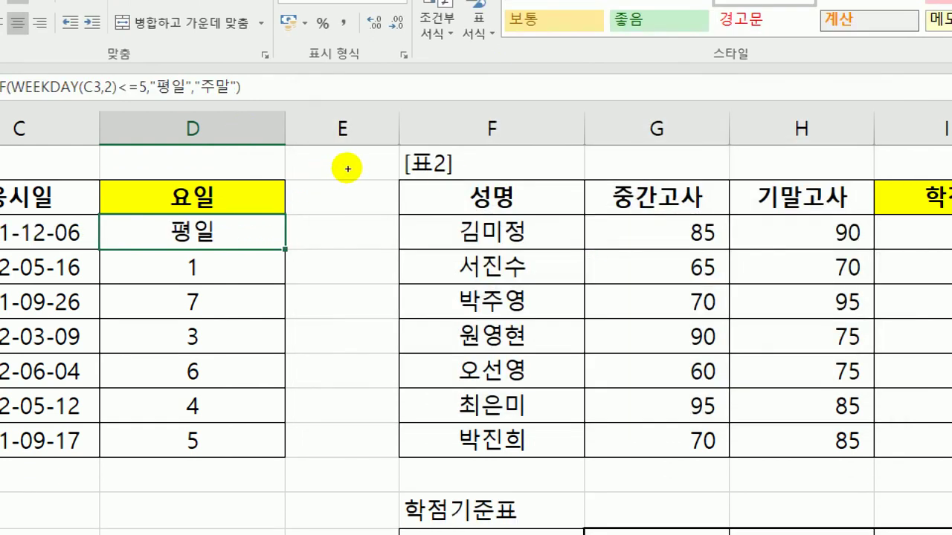
double_click(285, 249)
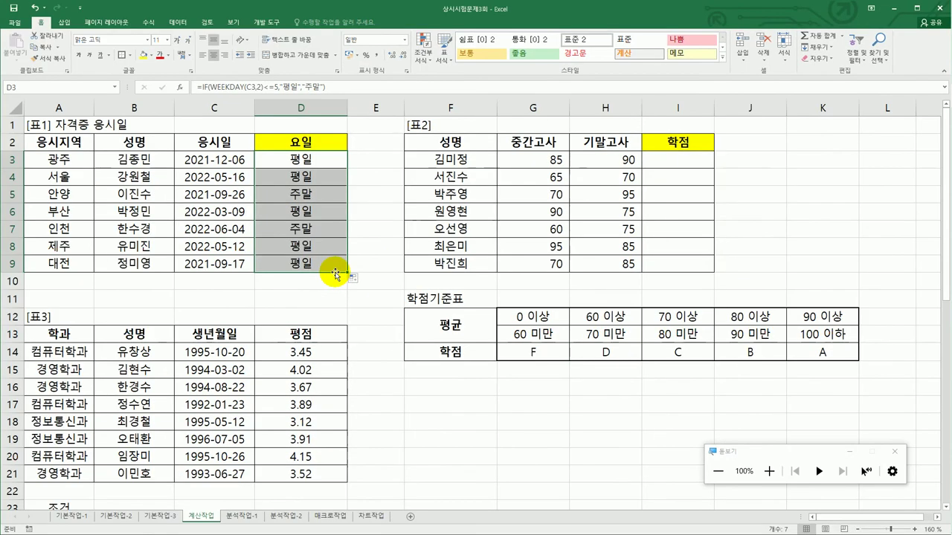
left_click(259, 450)
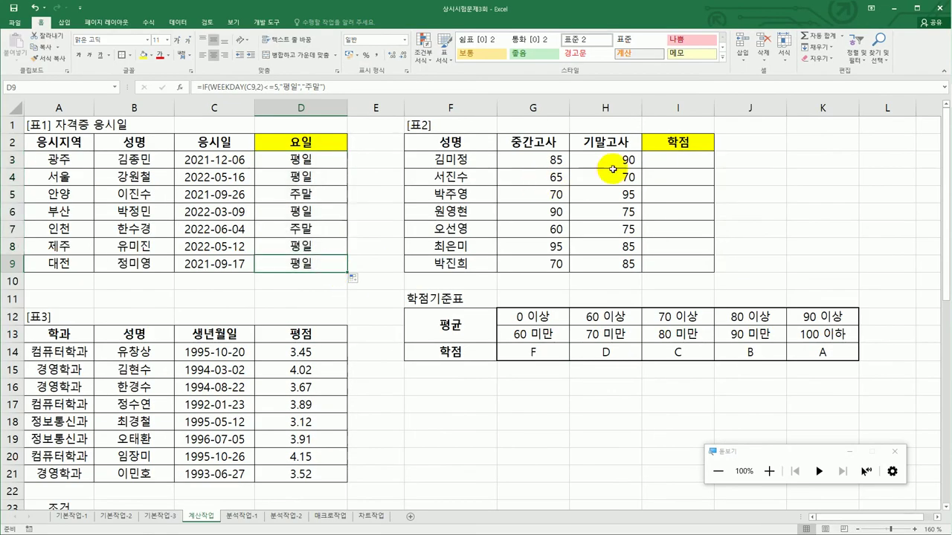
Examine the 중간고사 and 기말고사 scores in 표2 and the grade criteria in 학점기준표, G12:K14.
left_click(673, 161)
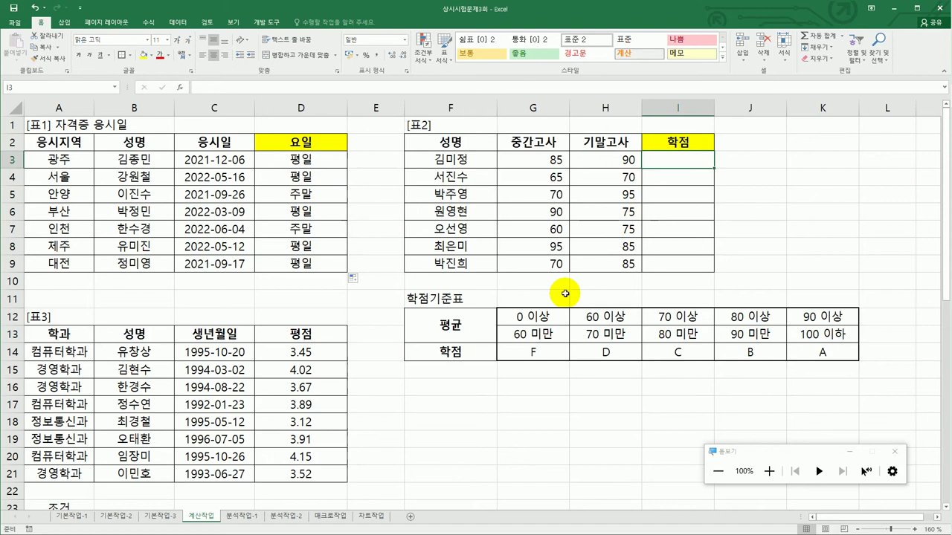
left_click_drag(538, 316, 847, 354)
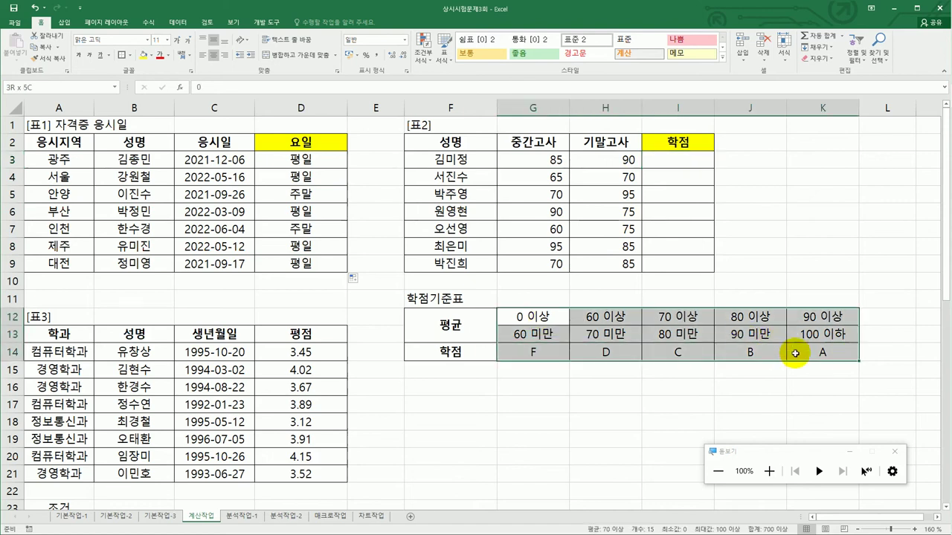
left_click(682, 161)
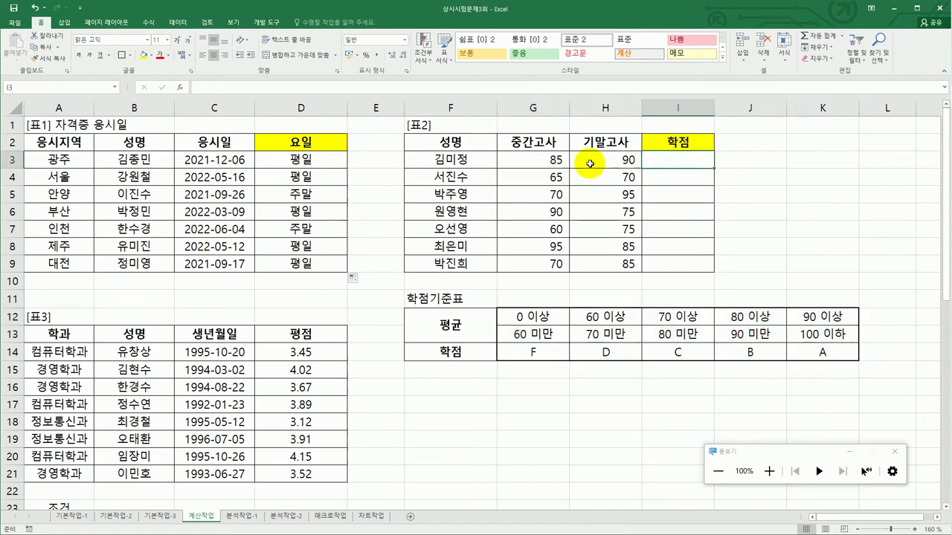
left_click_drag(559, 161, 672, 157)
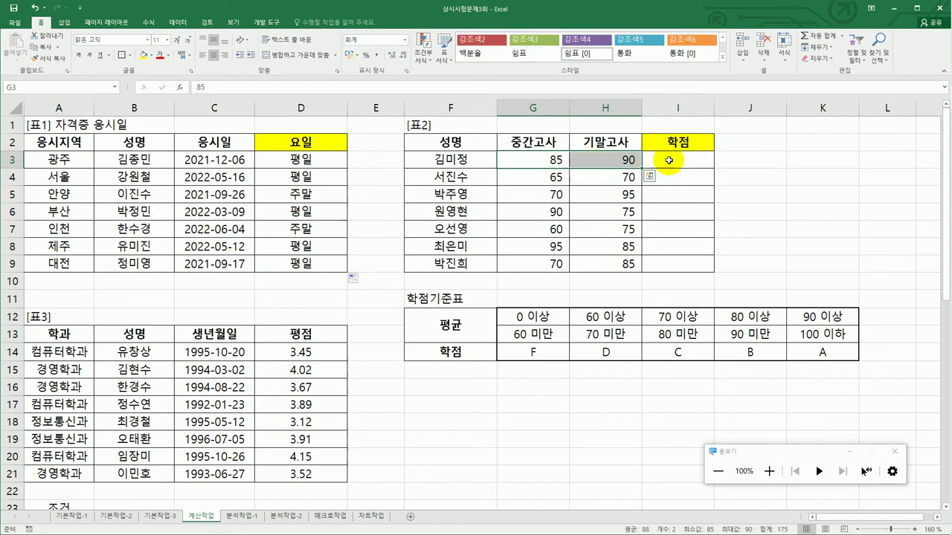
left_click(673, 159)
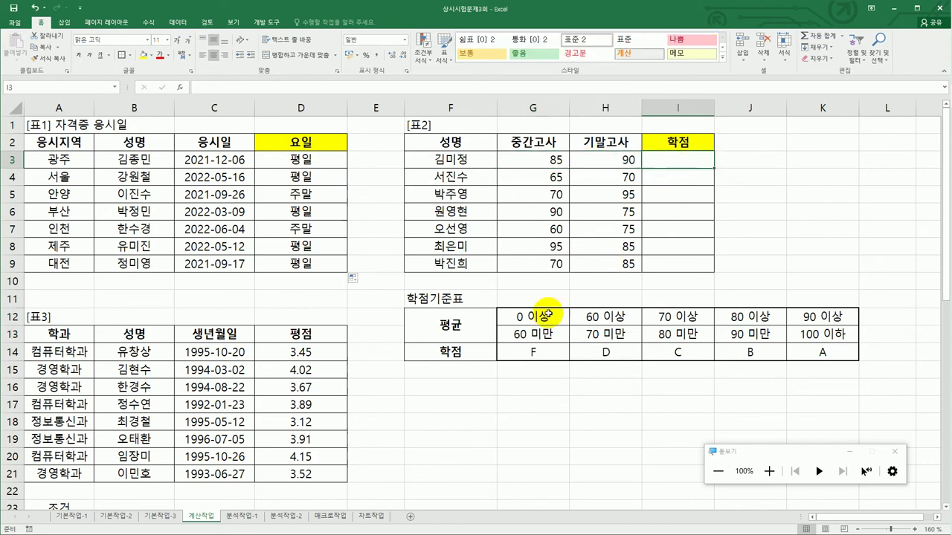
left_click_drag(549, 315, 855, 347)
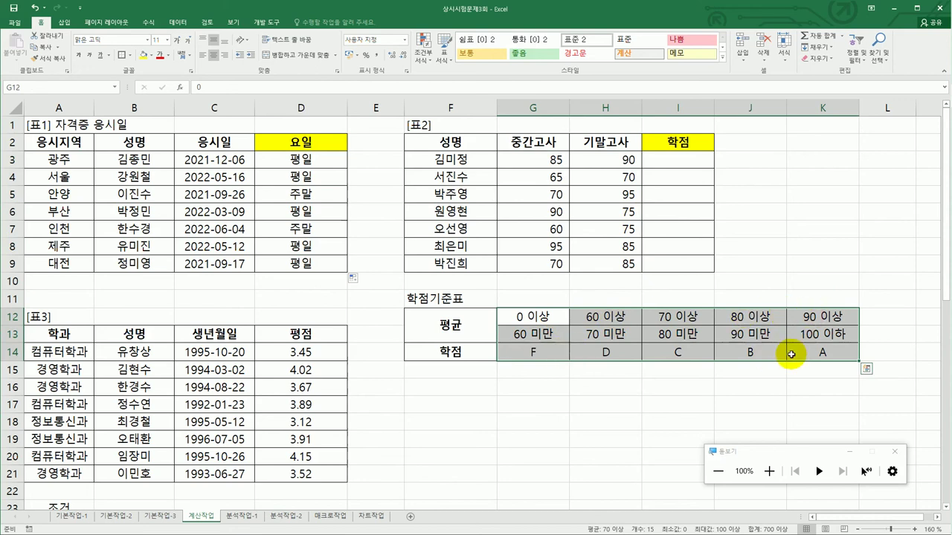
Enter =AVERAGE(G3:H3) in I3 to average 중간고사 and 기말고사, and fill it down to I9.
left_click(697, 164)
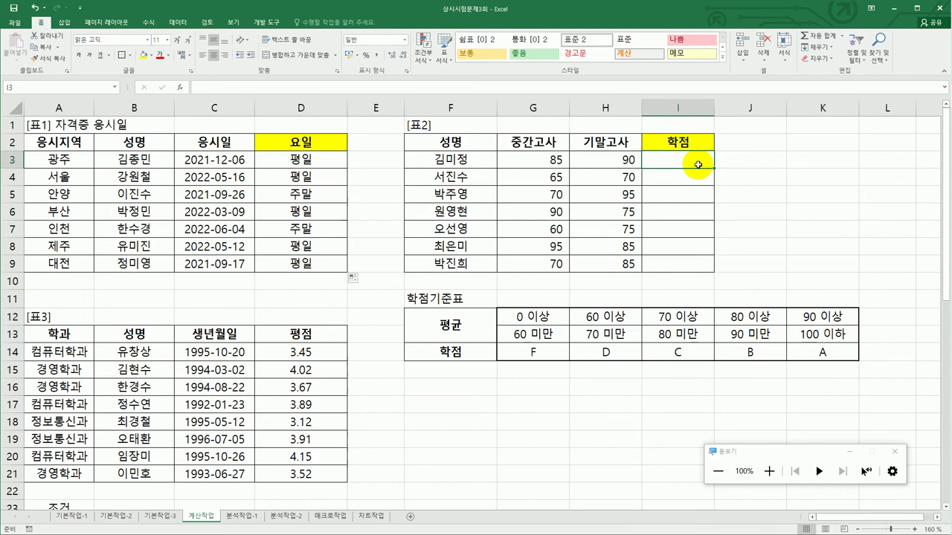
type("=")
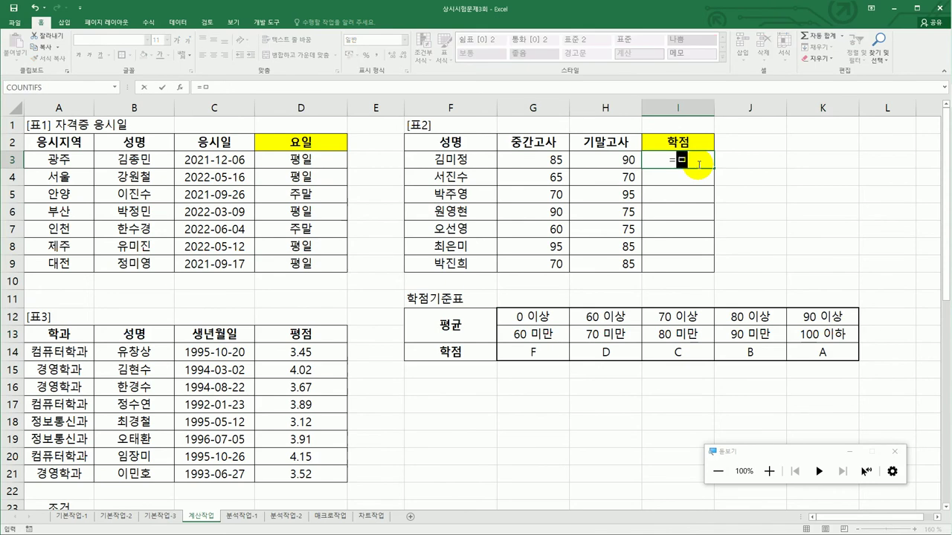
type("av")
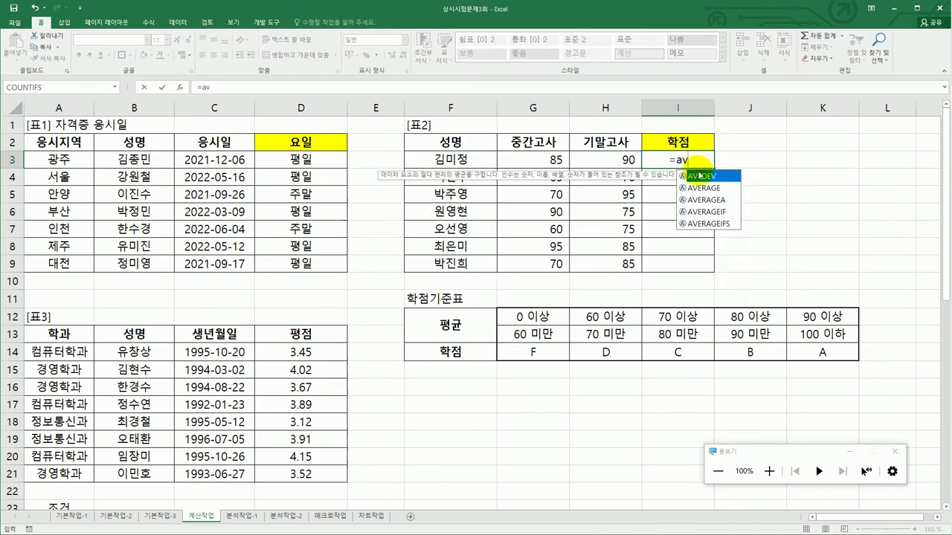
double_click(699, 190)
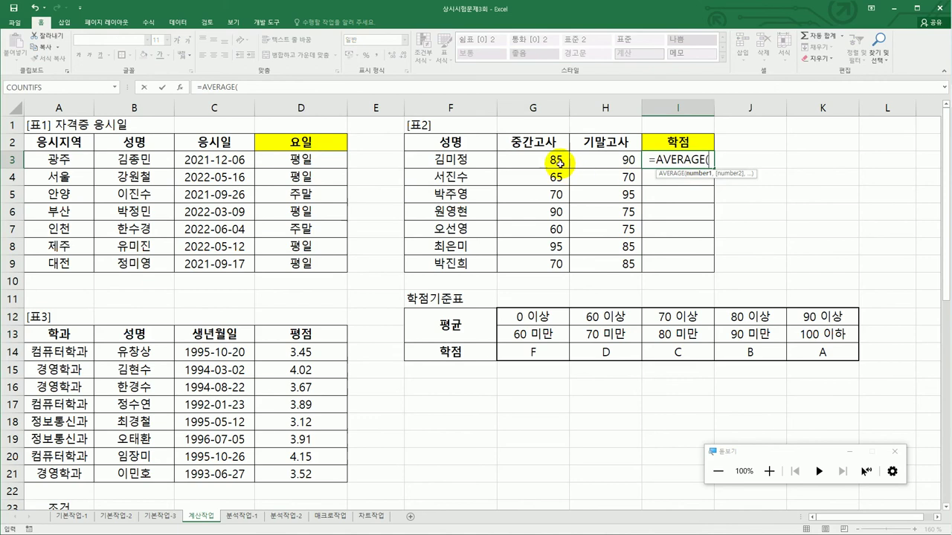
left_click_drag(551, 160, 587, 162)
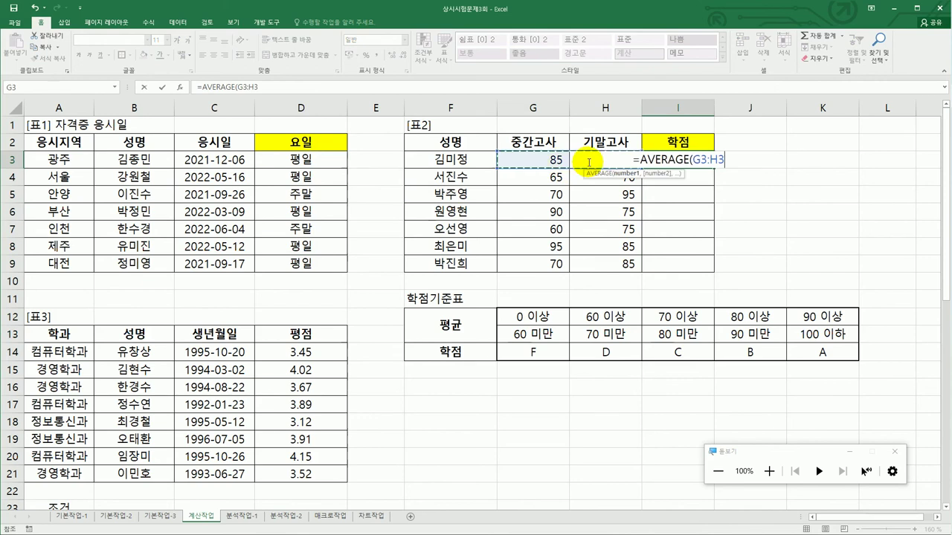
key("Return")
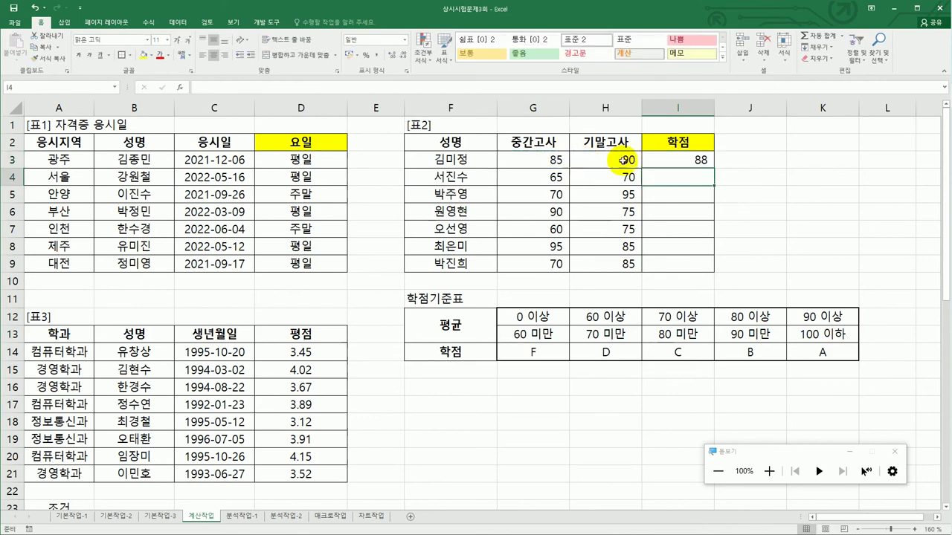
left_click(679, 161)
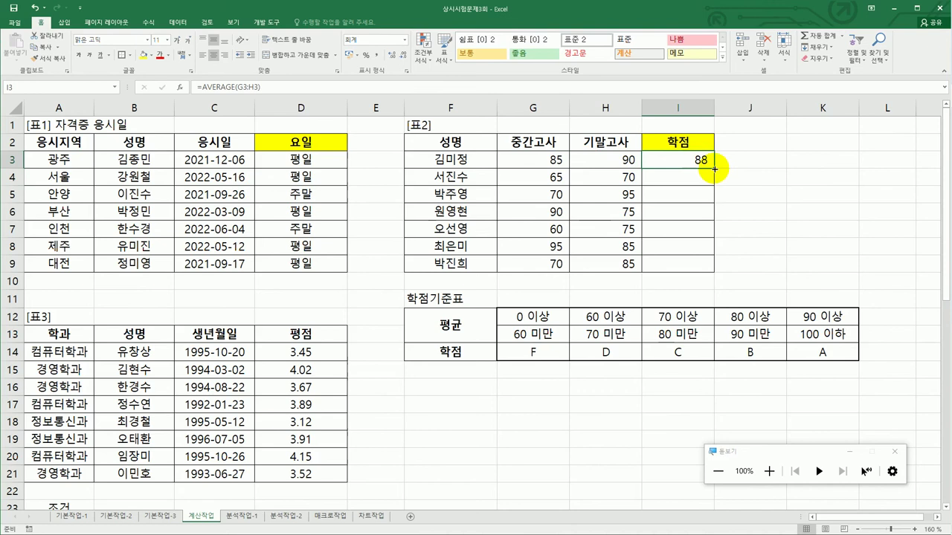
left_click_drag(714, 170, 677, 265)
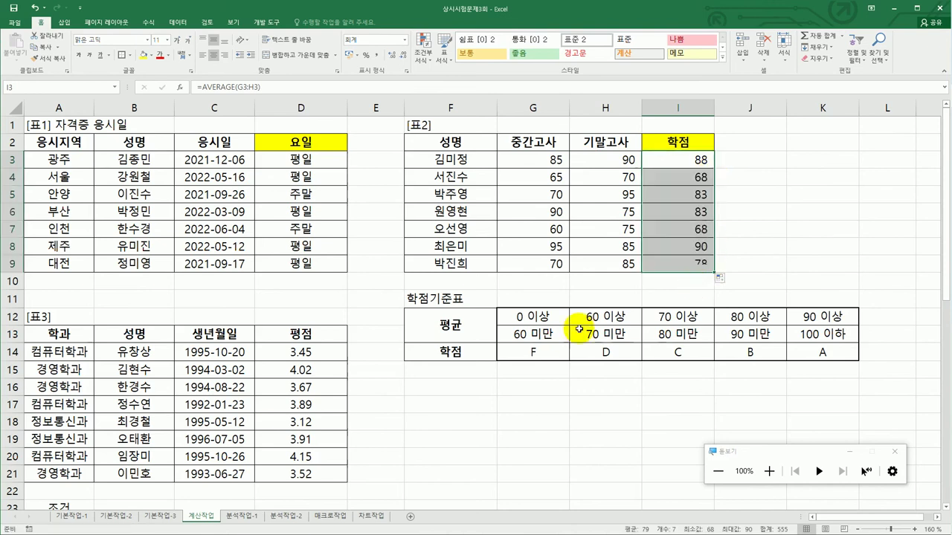
Edit I3 so that an HLOOKUP function opens before AVERAGE(G3:H3), making the average its lookup value.
left_click_drag(526, 319, 814, 321)
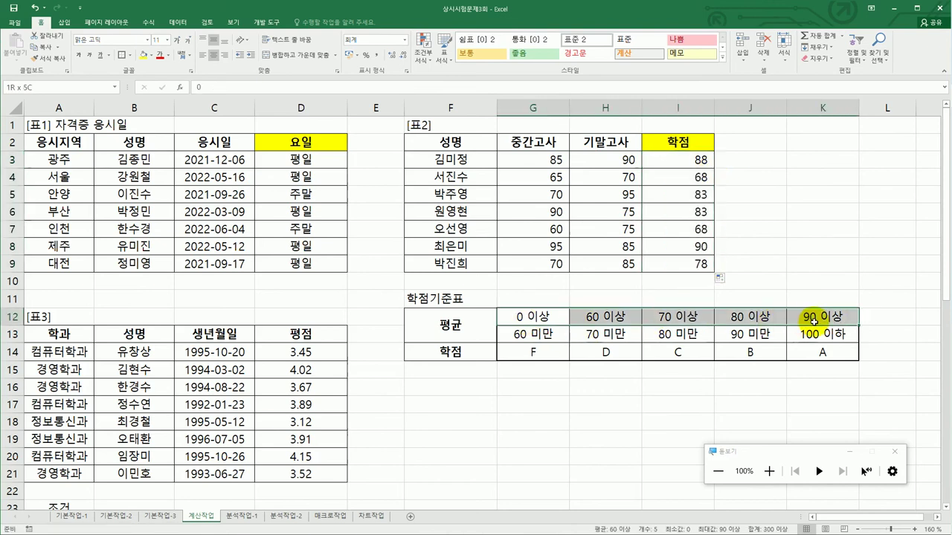
left_click_drag(553, 357, 800, 355)
left_click(690, 165)
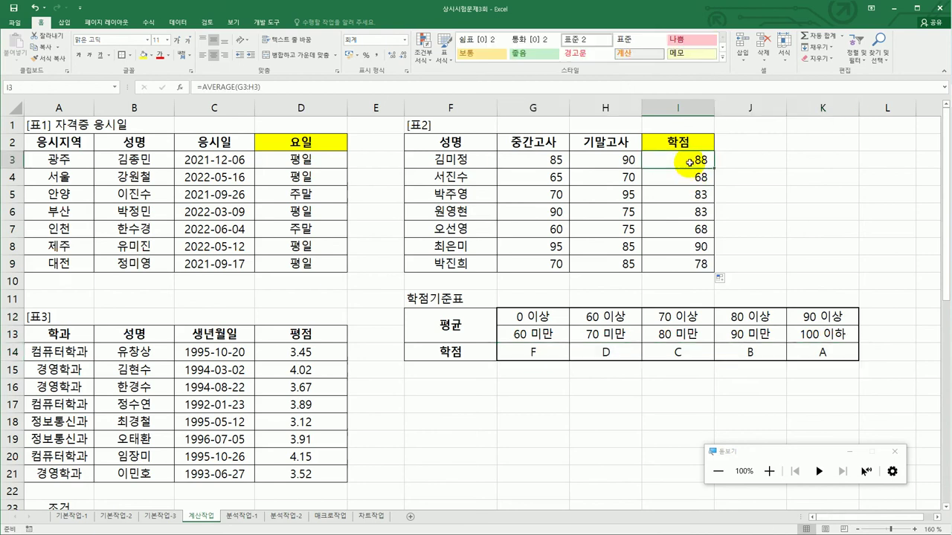
double_click(690, 162)
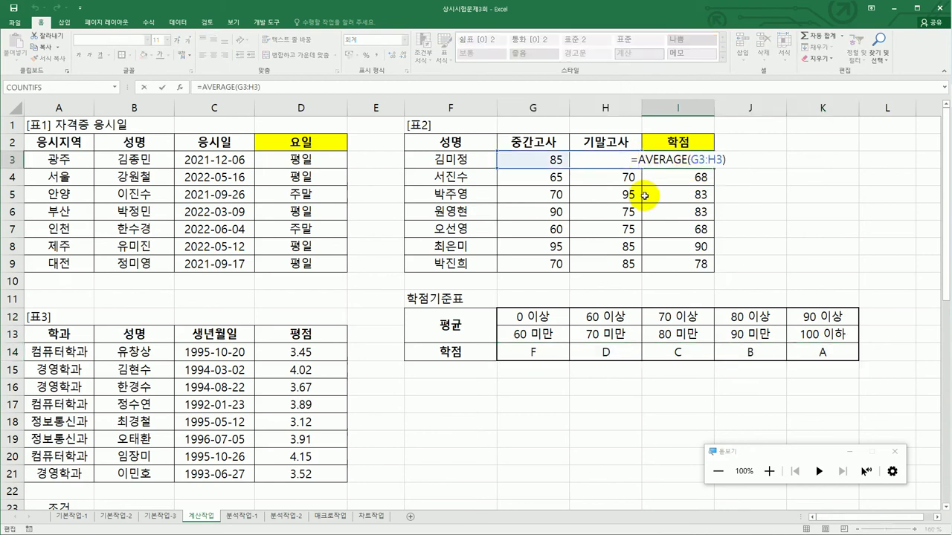
type("hl")
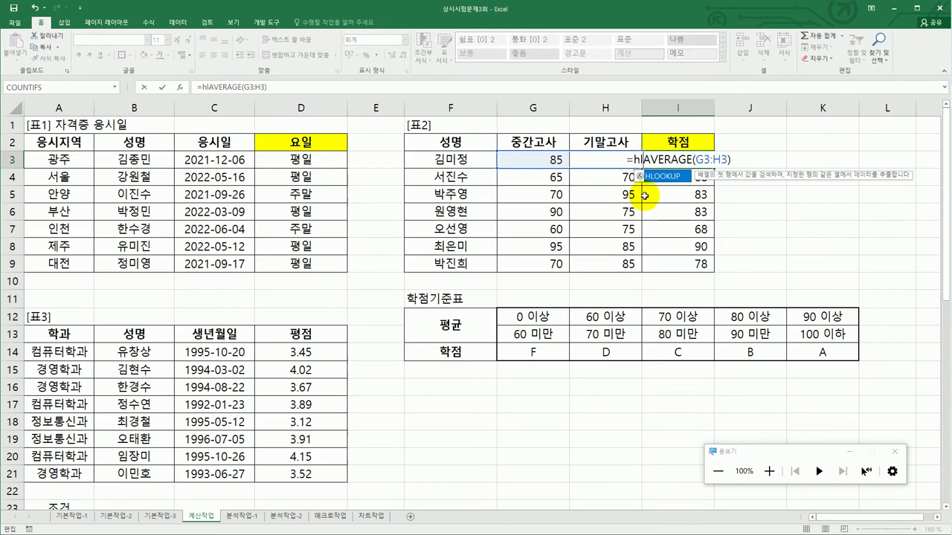
key("Tab")
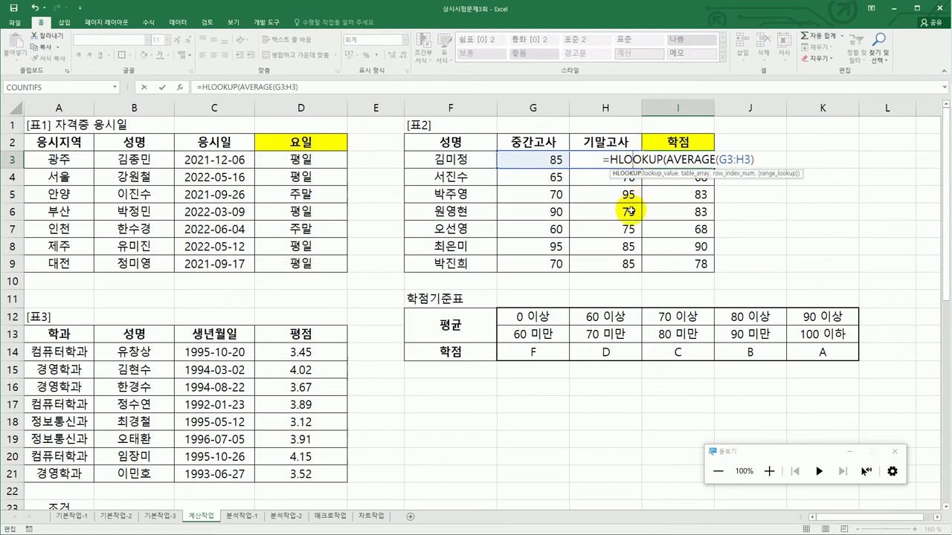
Set the table array of I3's HLOOKUP to the 학점기준표 range as the absolute reference $G$12:$K$14.
left_click(180, 88)
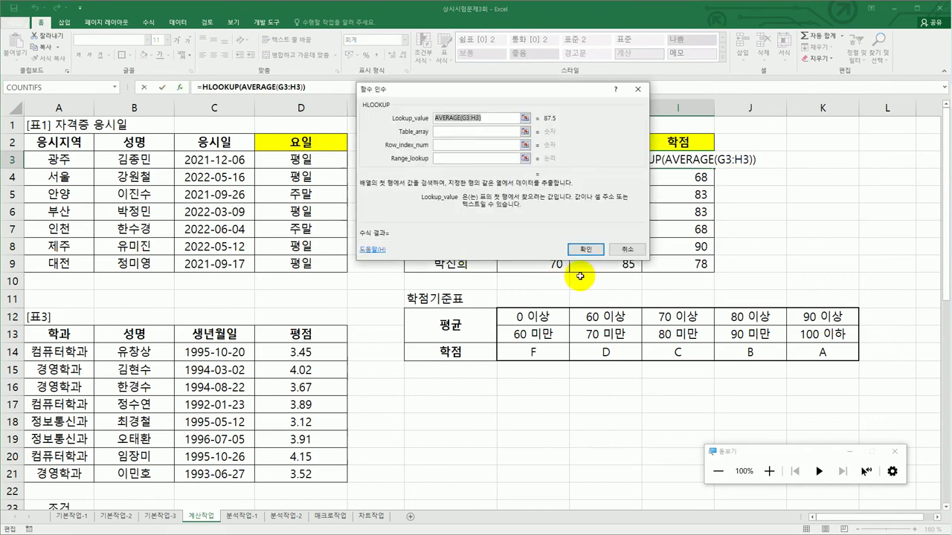
left_click(769, 471)
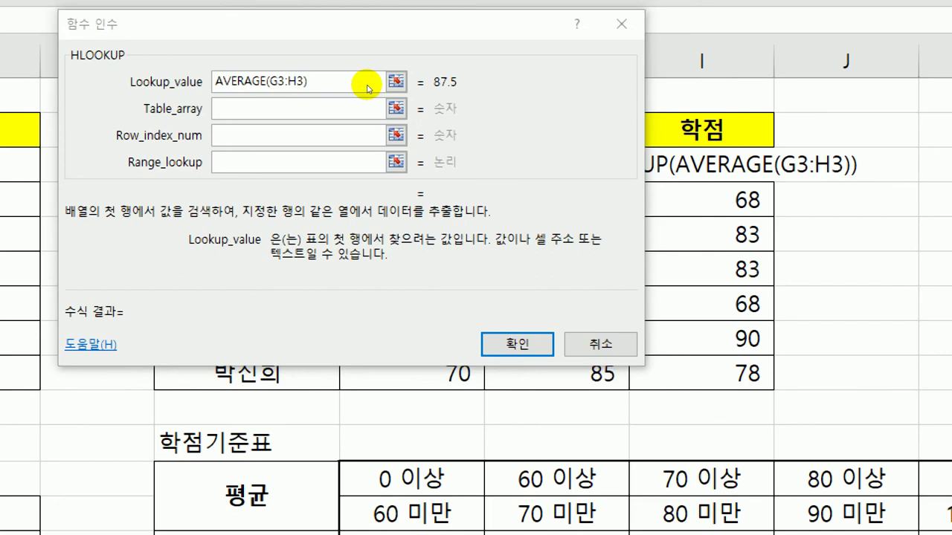
left_click(367, 88)
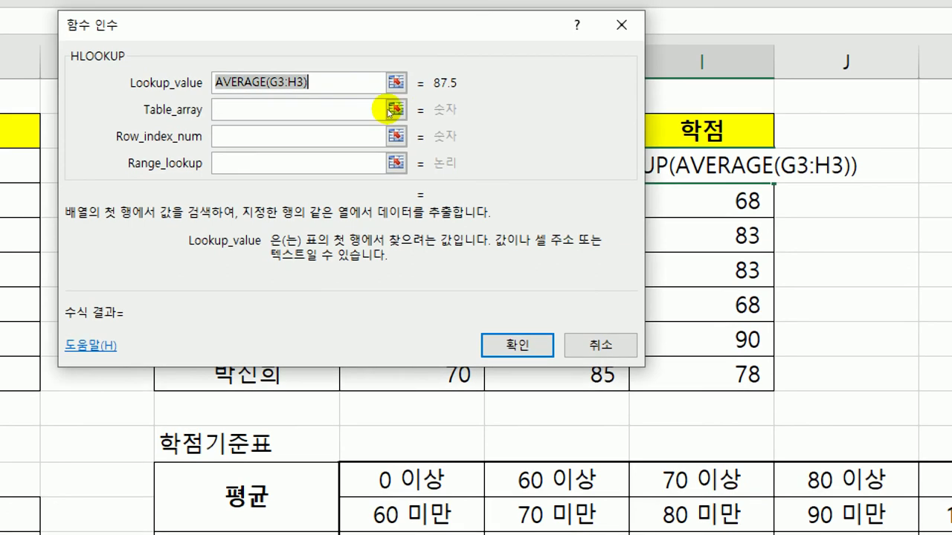
key("Tab")
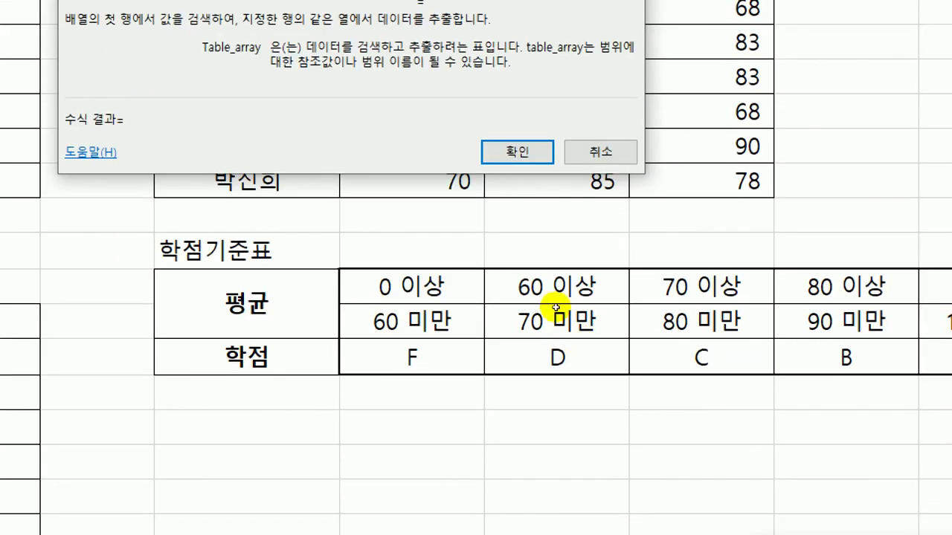
left_click_drag(412, 286, 945, 352)
left_click_drag(826, 353, 818, 355)
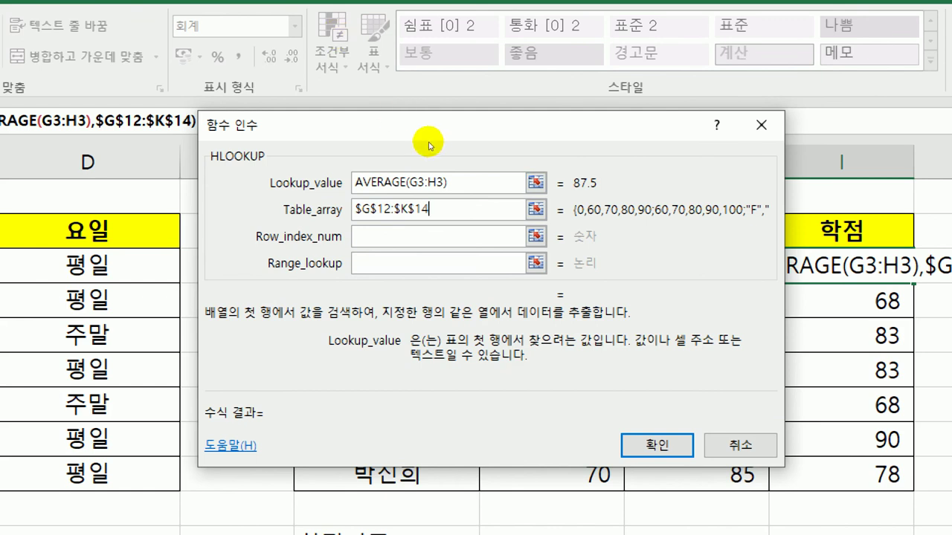
Set the row index of I3's HLOOKUP to 3, leave the range lookup empty, and fill the completed formula down to I9.
key("Tab")
key("Tab")
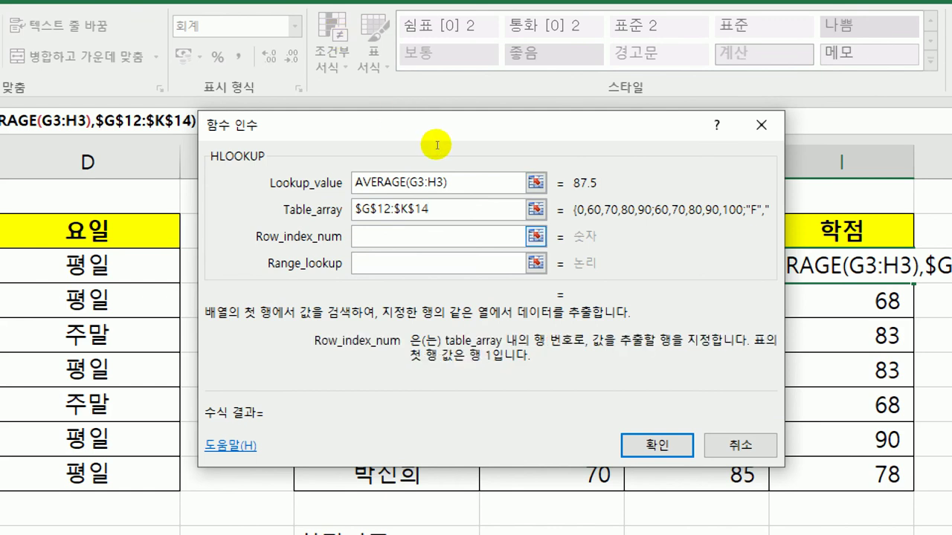
type("3")
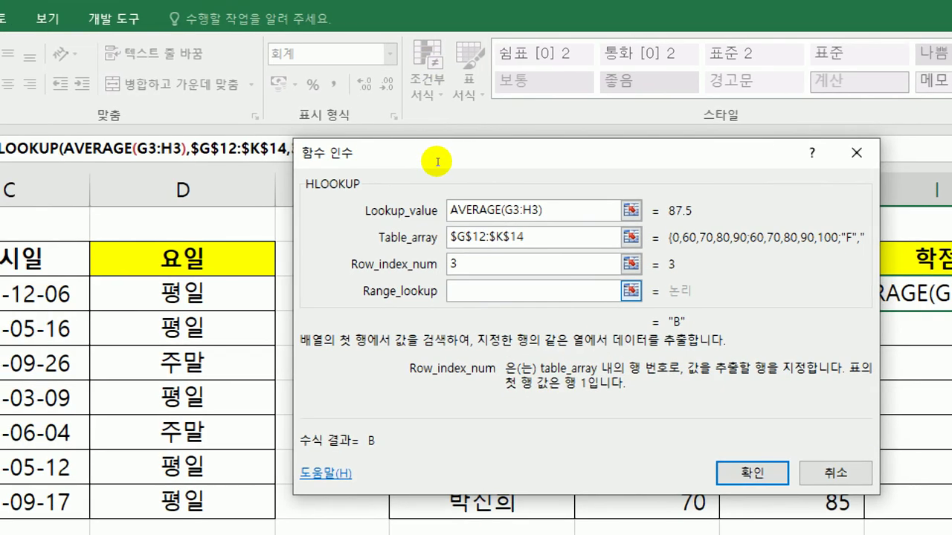
key("Tab")
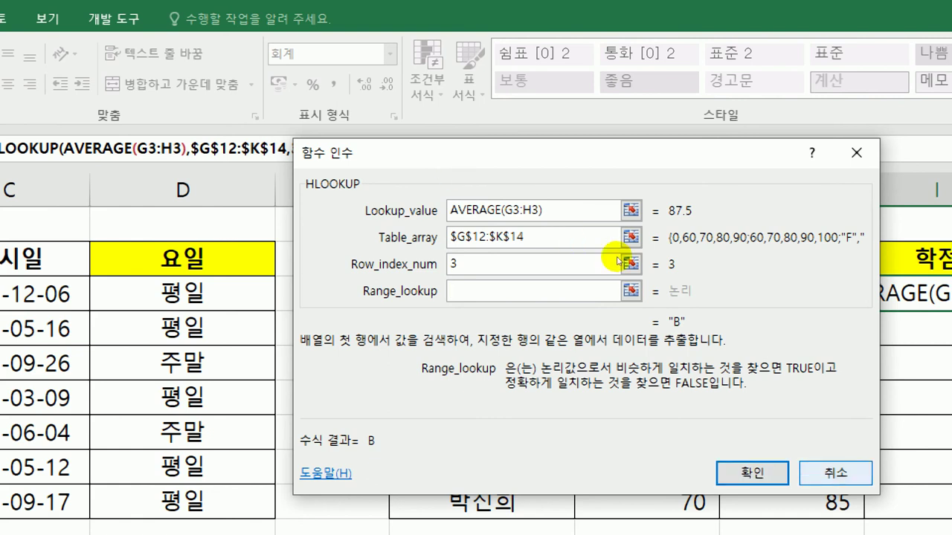
key("Return")
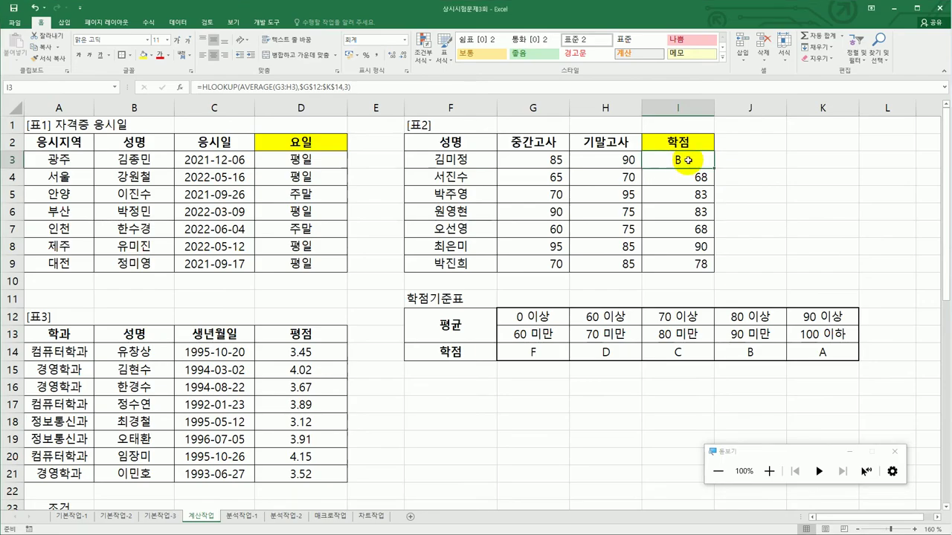
left_click_drag(713, 169, 707, 266)
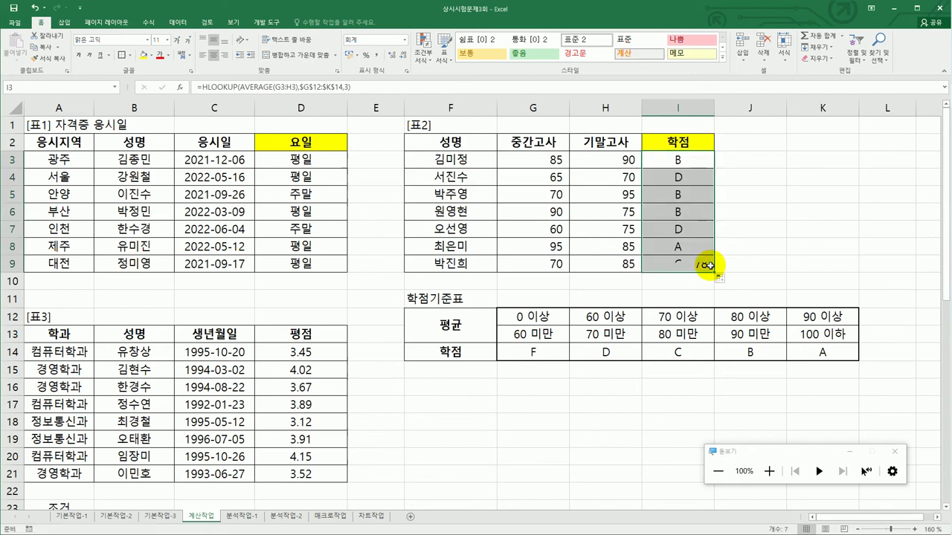
Copy the 학과 header A13 and the 경영학과 entry A15 from 표3 into the 조건 range A24:A25.
left_click(310, 356)
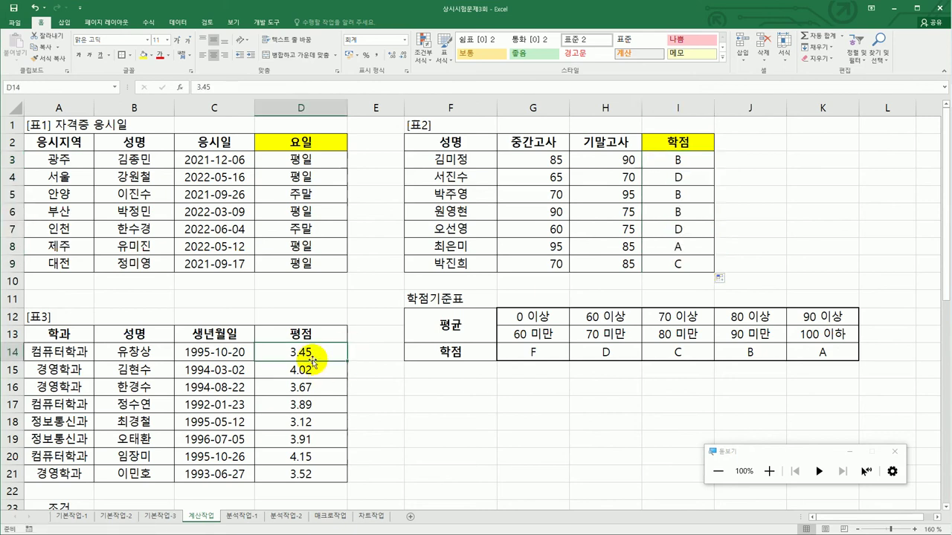
scroll(214, 372, "down", 2)
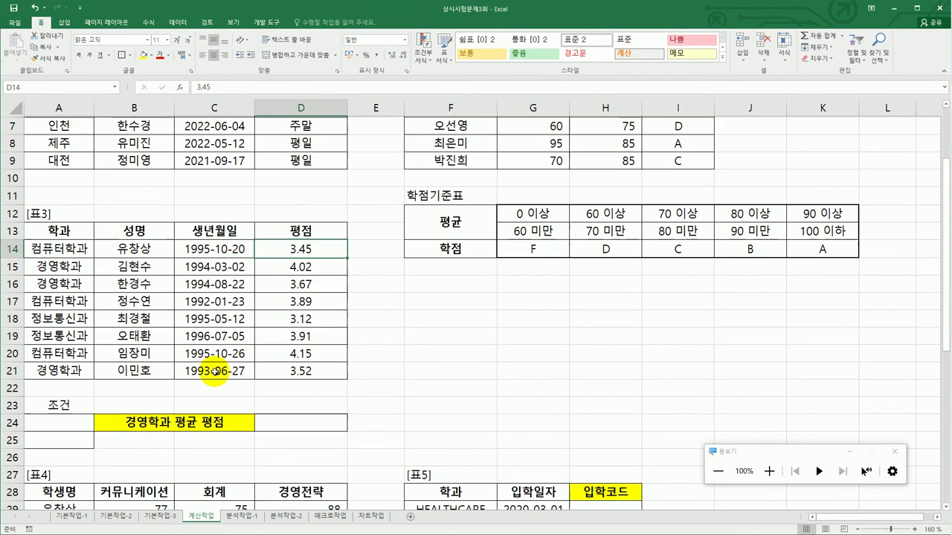
scroll(214, 372, "down", 2)
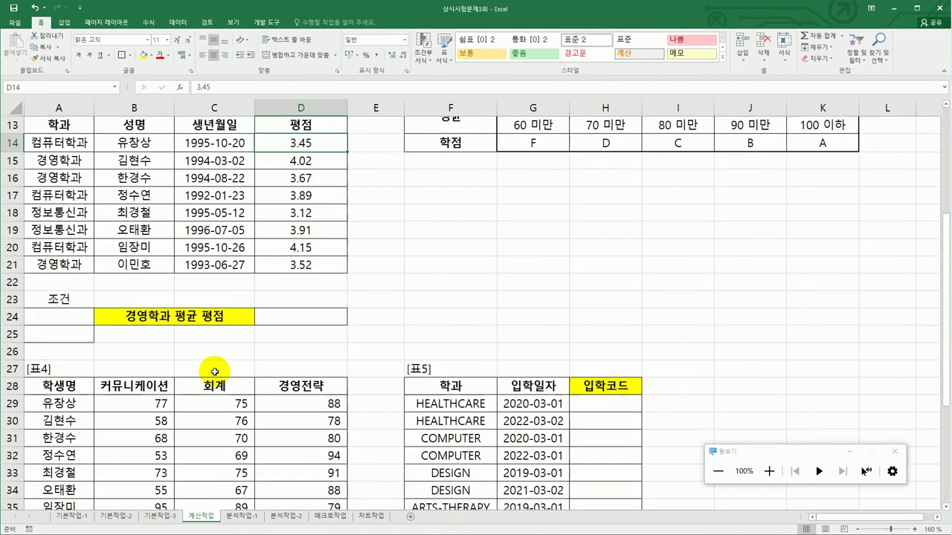
scroll(214, 372, "up", 2)
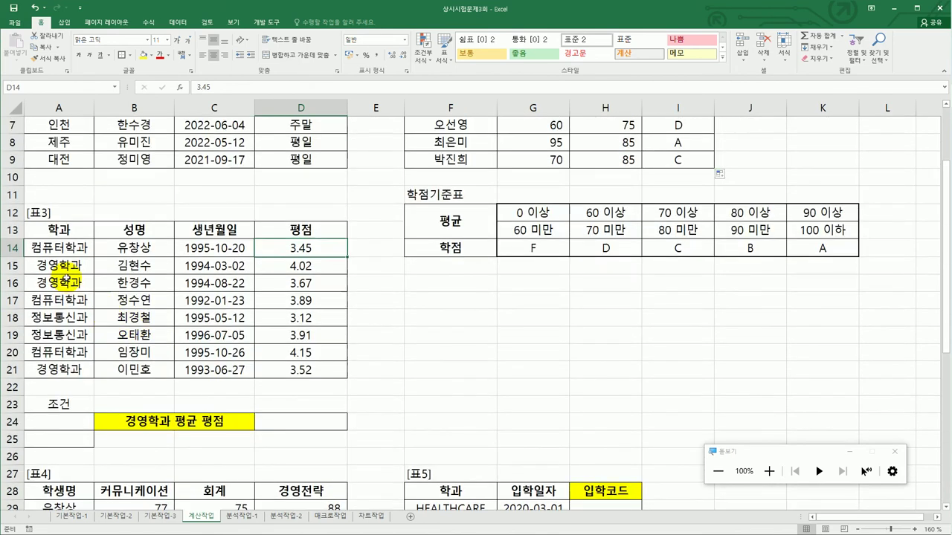
left_click(49, 423)
left_click(50, 433)
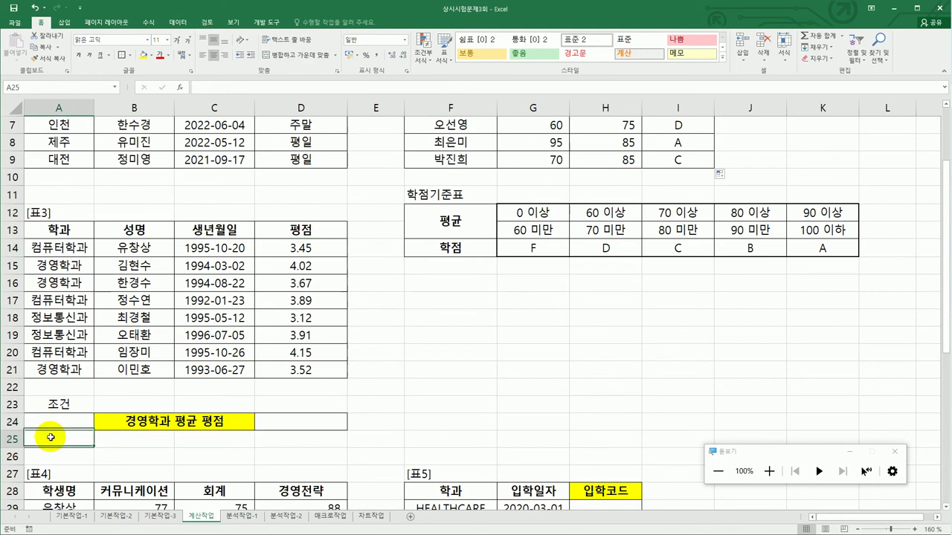
left_click(66, 230)
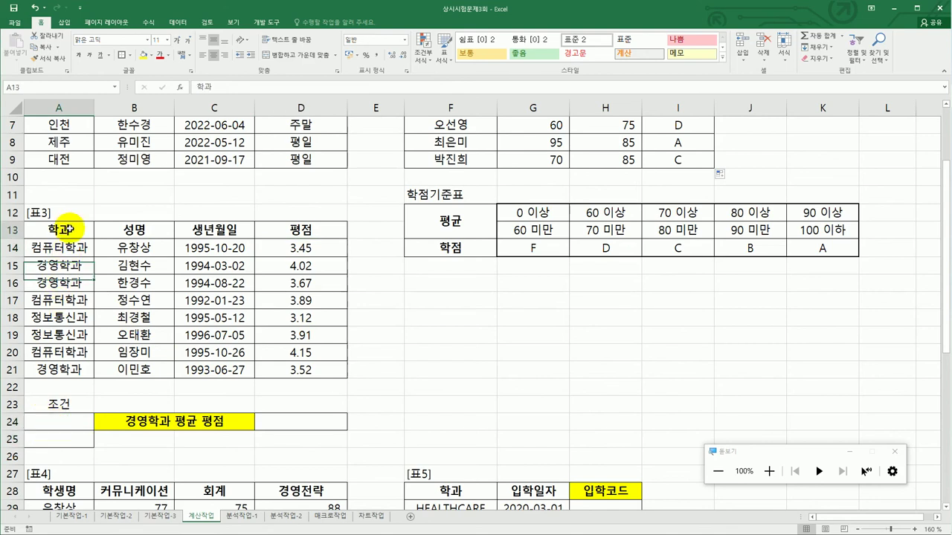
left_click(65, 264, "ctrl")
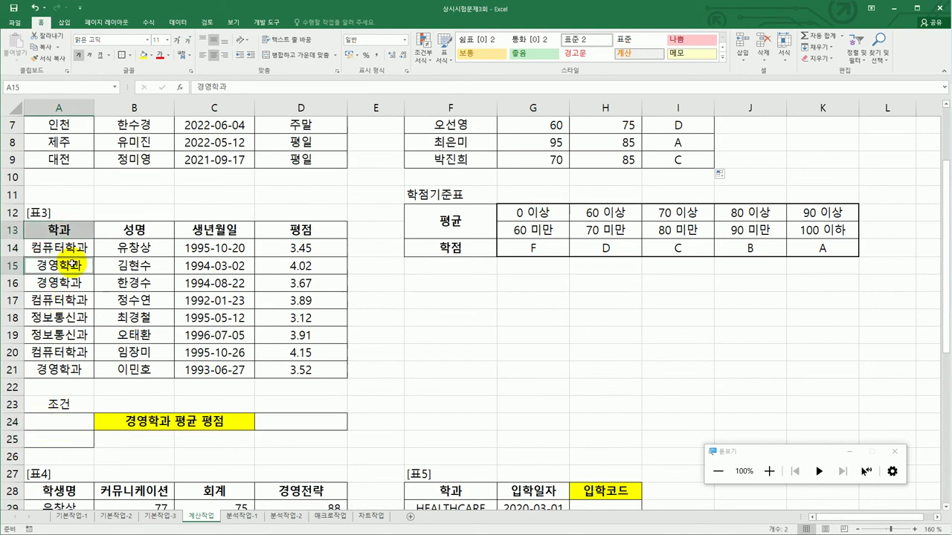
key("ctrl+c")
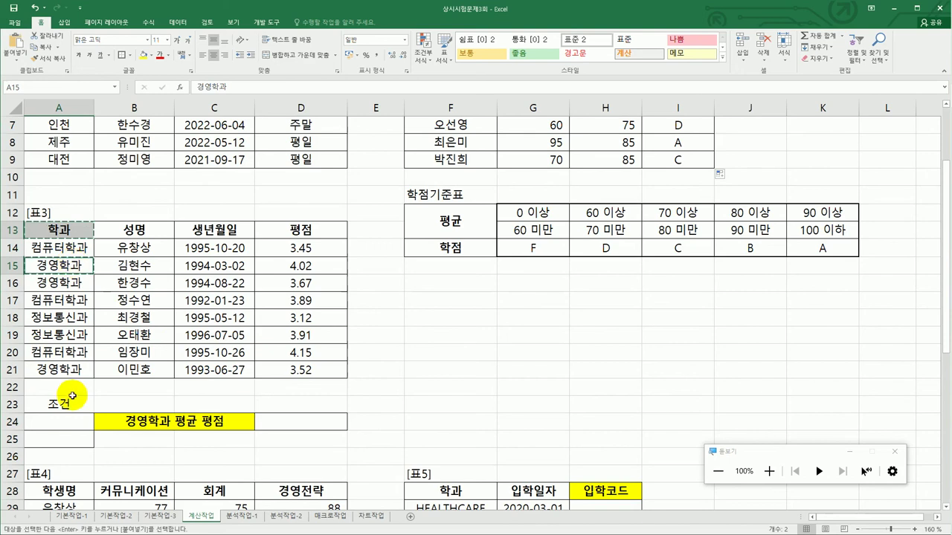
left_click(68, 426)
key("ctrl+v")
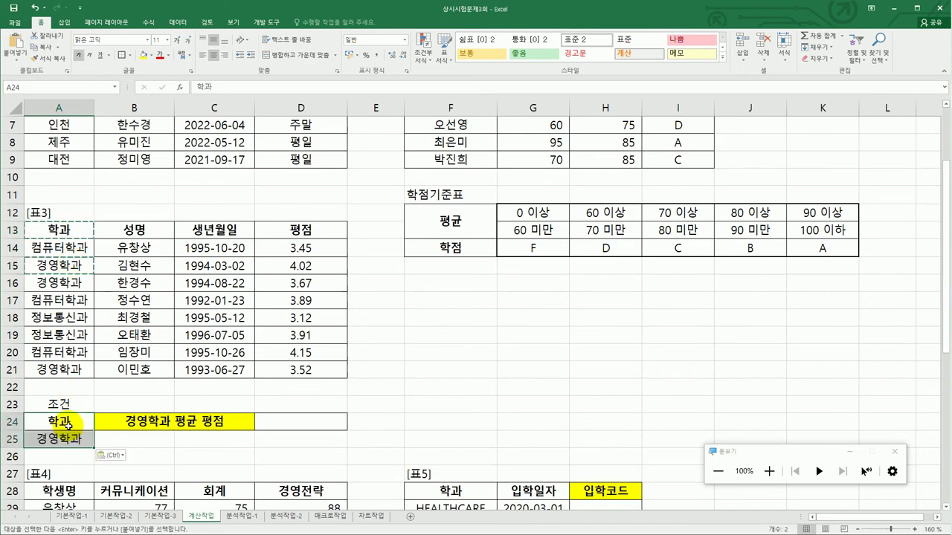
Start a DAVERAGE function in D24 with 표3's range A13:D21, headers included, as its database.
left_click(286, 429)
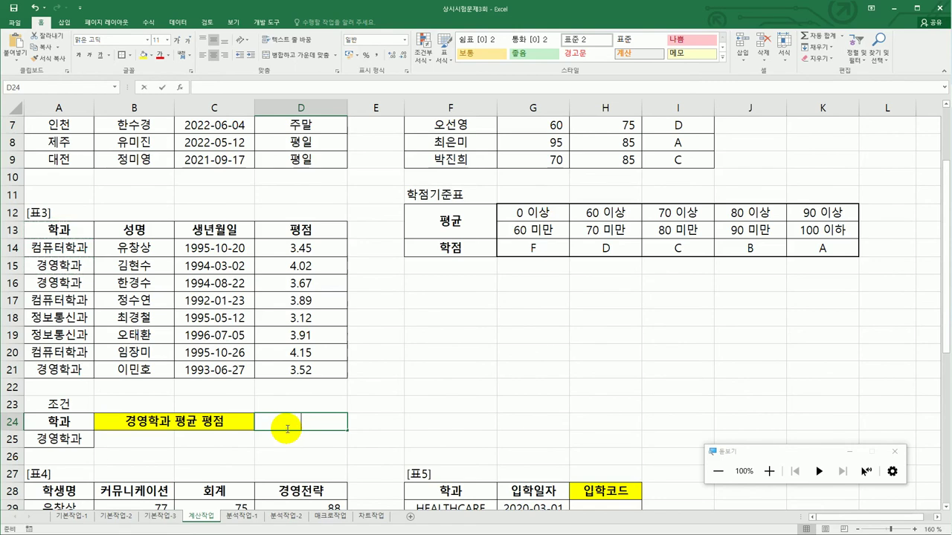
type("=da")
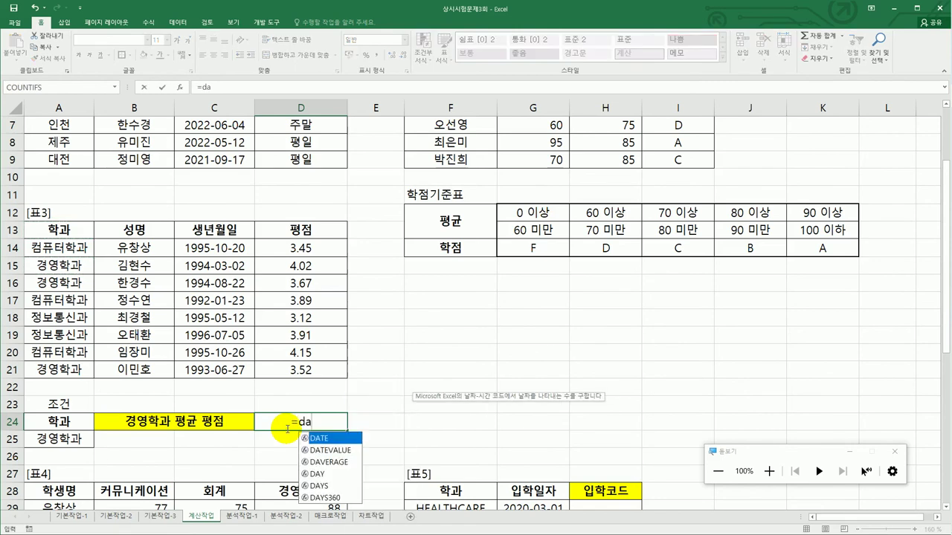
double_click(328, 461)
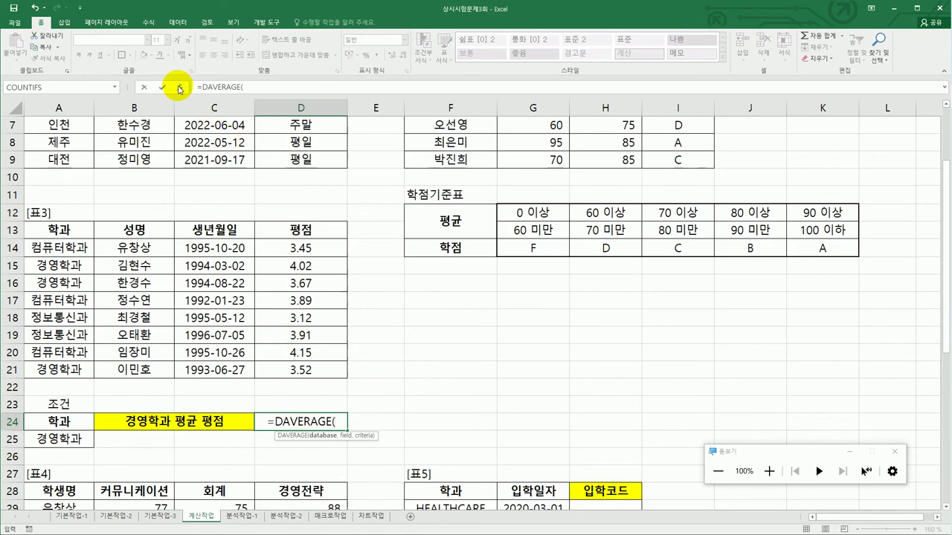
left_click(179, 88)
left_click_drag(507, 108, 485, 171)
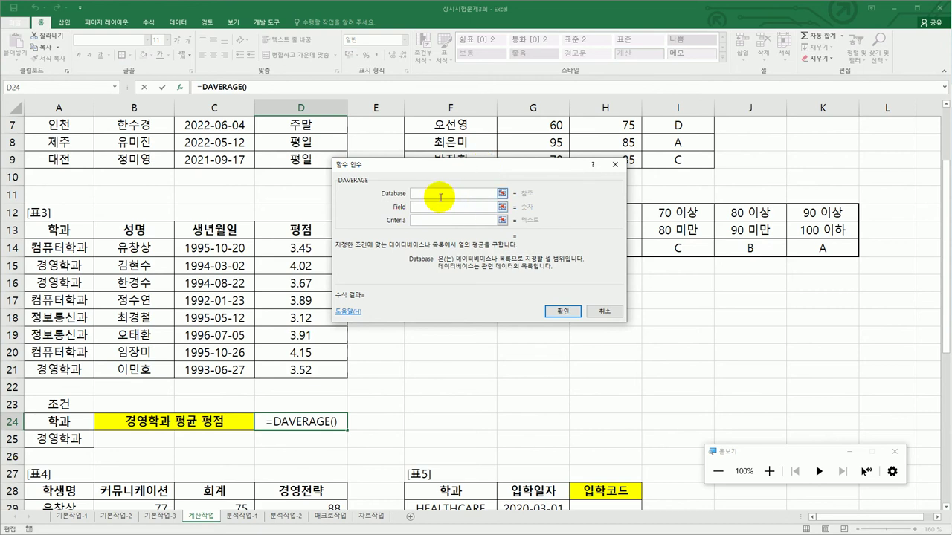
left_click_drag(78, 233, 298, 374)
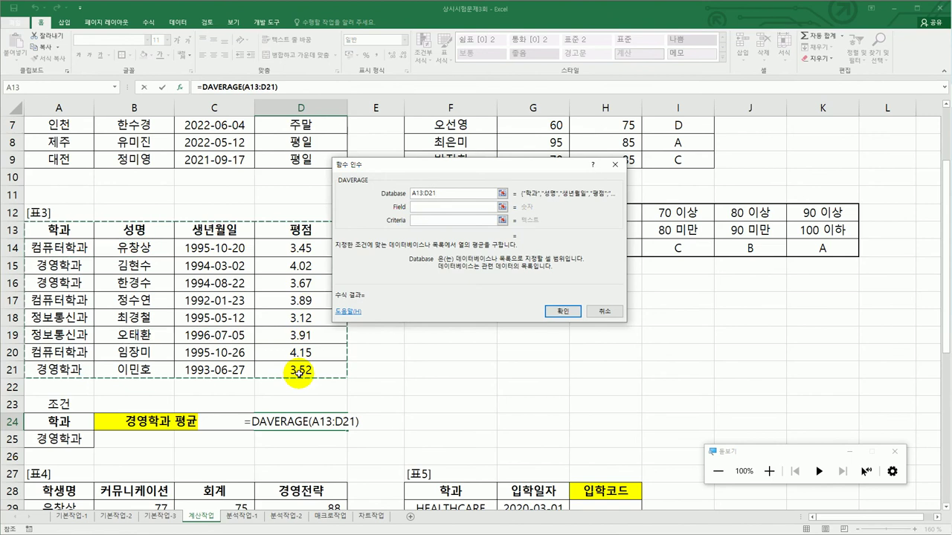
Complete D24's DAVERAGE with the 평점 header D13 as the field and A24:A25 as the criteria.
left_click(425, 207)
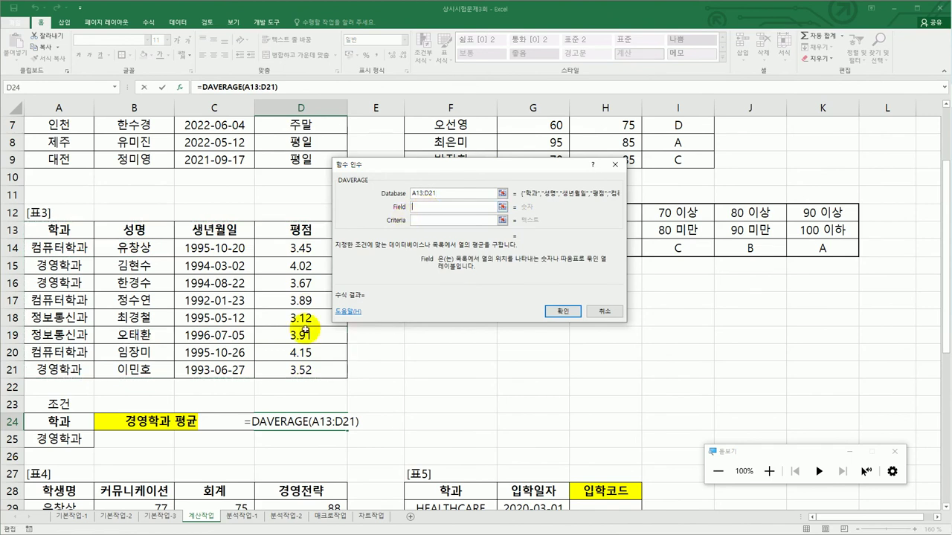
left_click(296, 231)
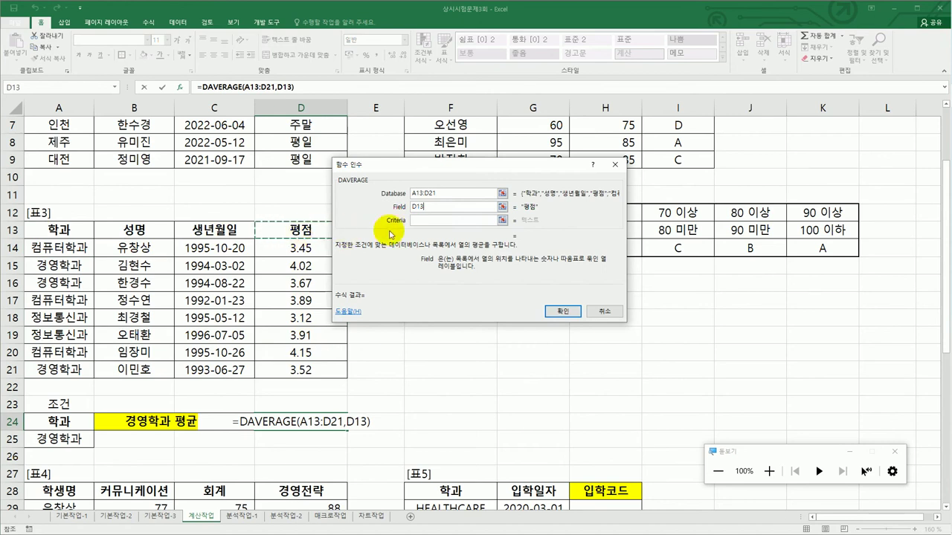
left_click(420, 220)
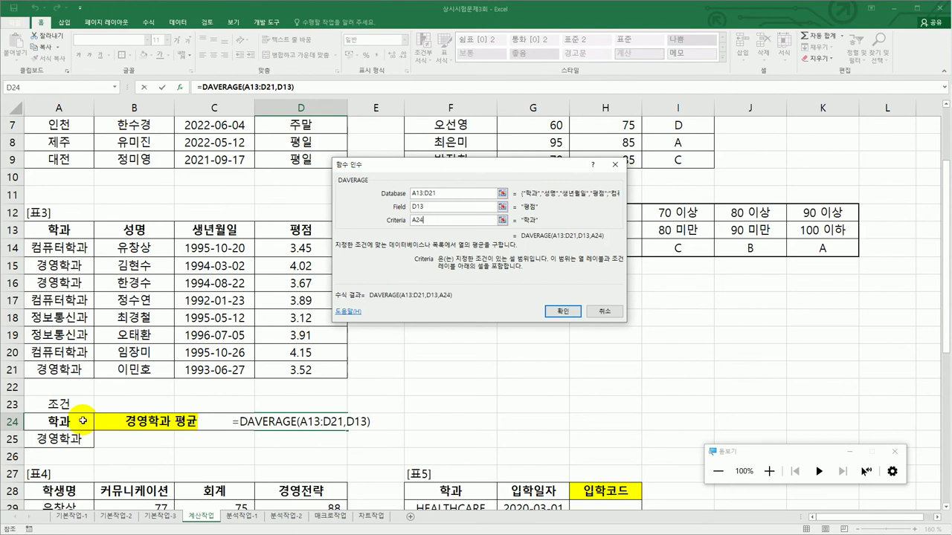
left_click_drag(78, 422, 80, 441)
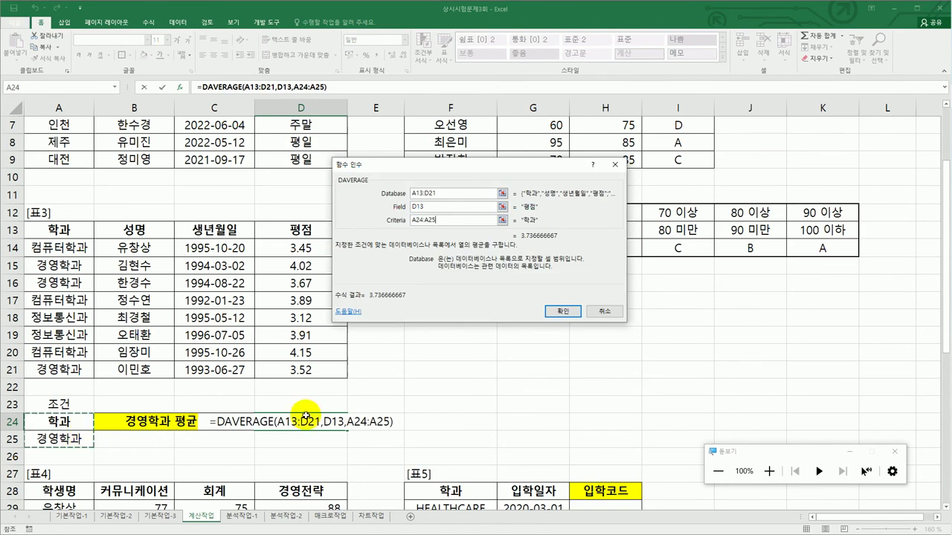
left_click(577, 316)
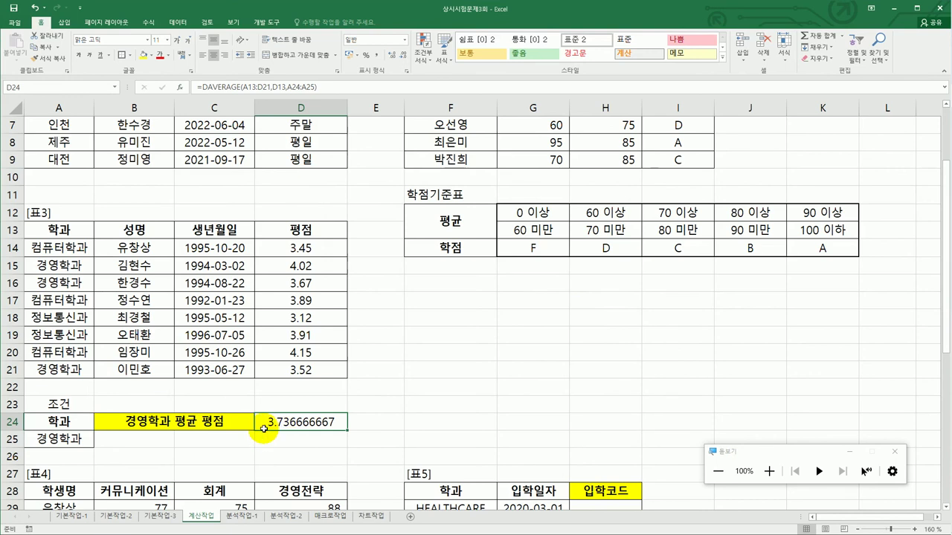
Wrap D24's DAVERAGE formula in ROUND with 2 decimal digits.
double_click(264, 429)
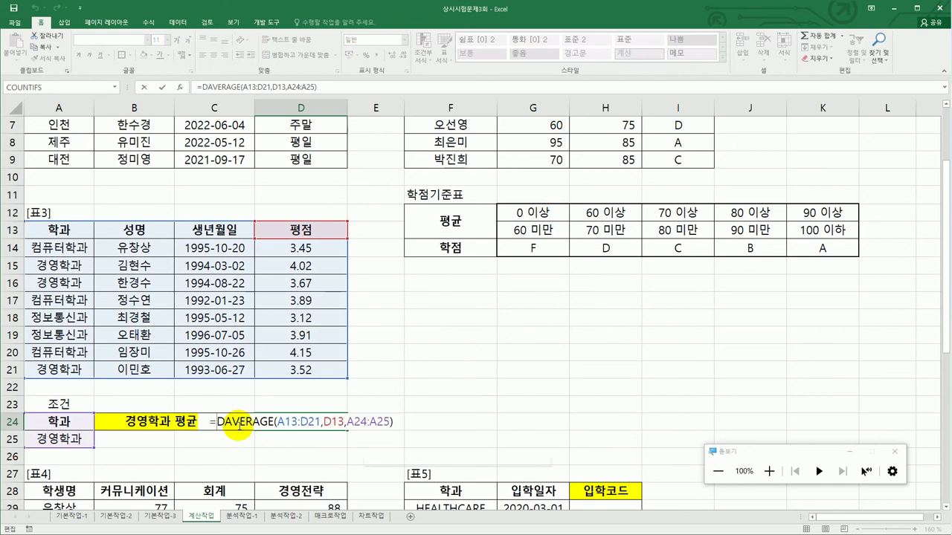
type("round")
key("Tab")
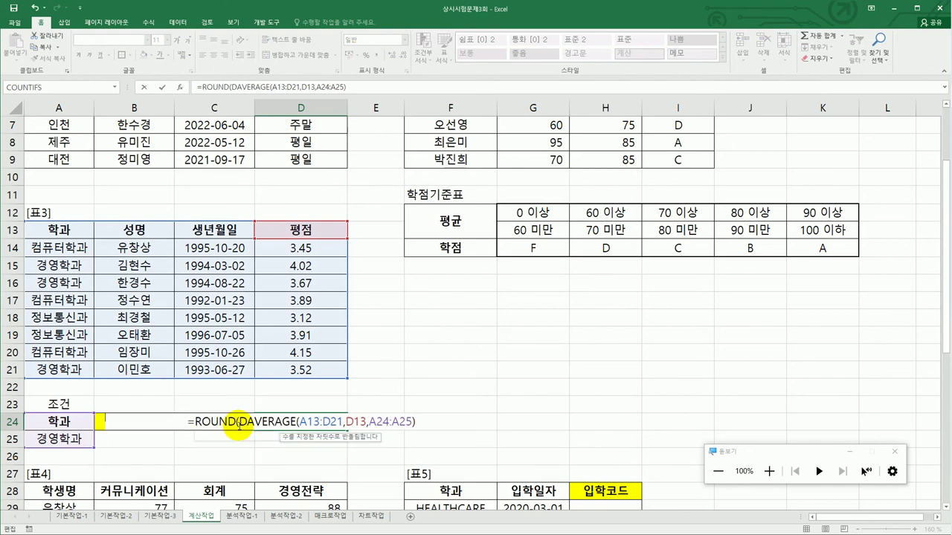
key("End")
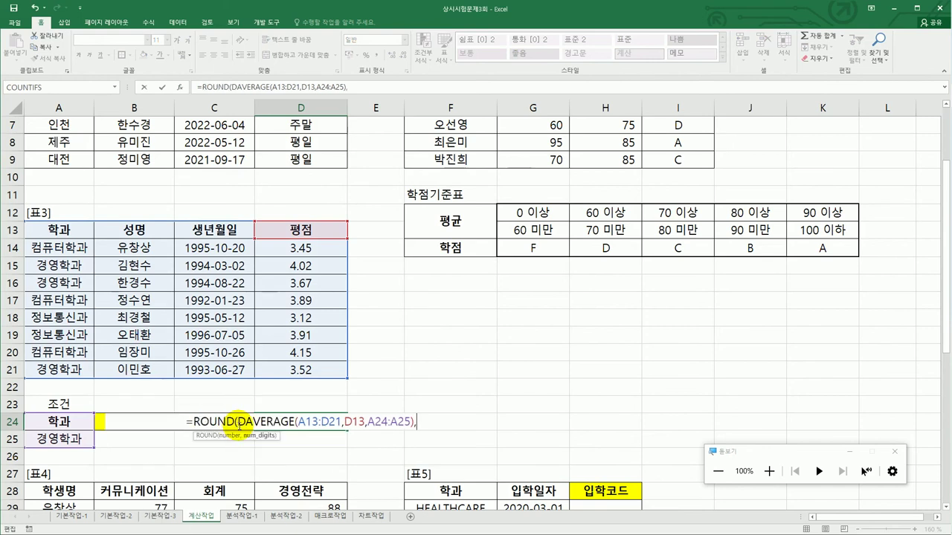
type(",2)")
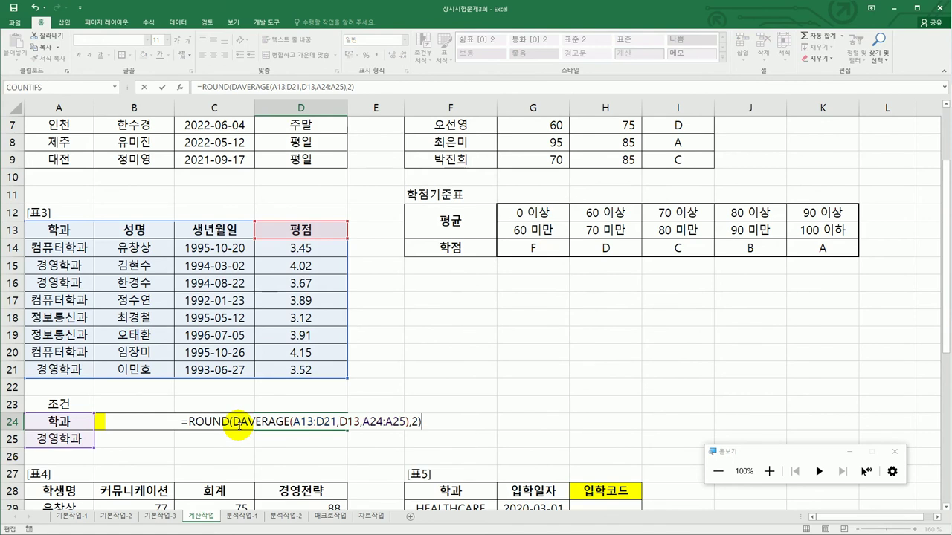
key("Return")
left_click(269, 420)
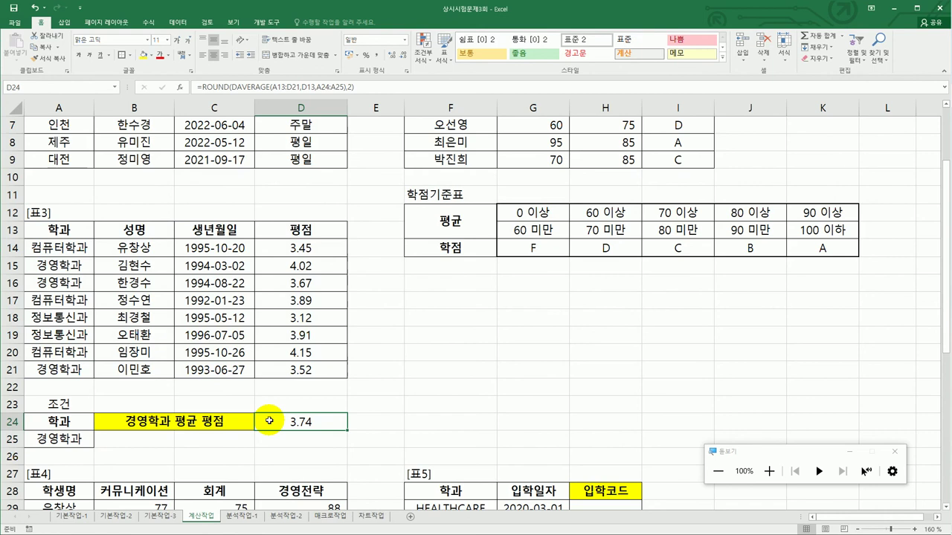
Start a COUNTIFS function in D37 with 표4's 커뮤니케이션 scores B29:B35 as the first range and >=70 as its criterion.
scroll(269, 420, "down", 4)
scroll(270, 421, "down", 2)
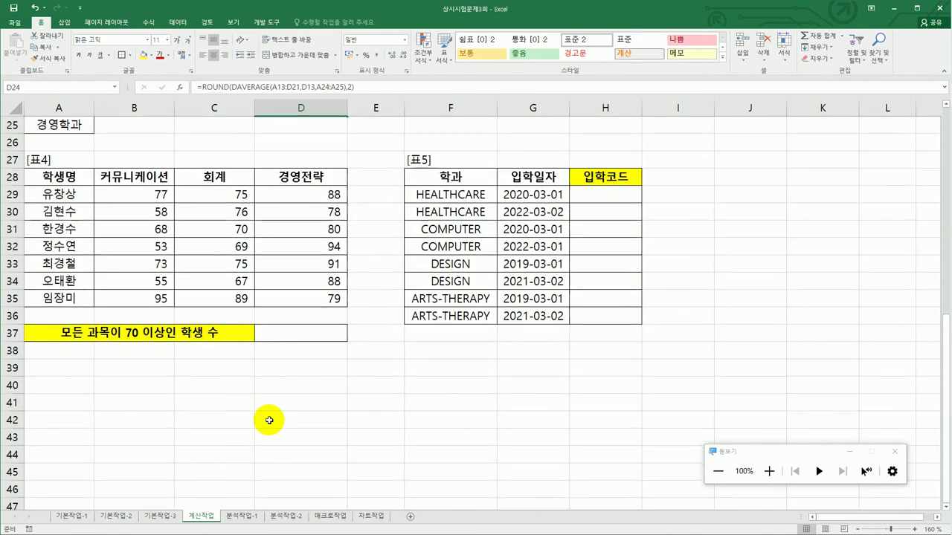
left_click(304, 335)
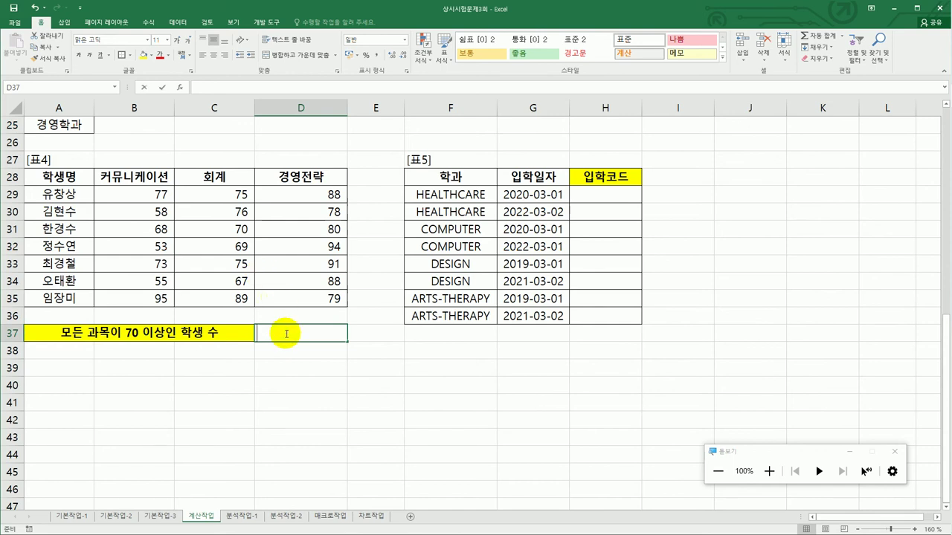
type("=cou")
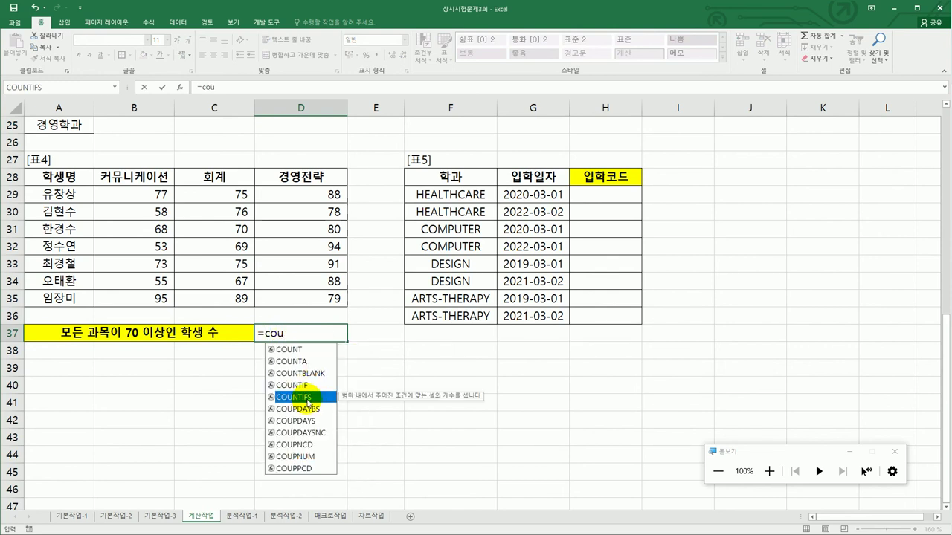
double_click(307, 397)
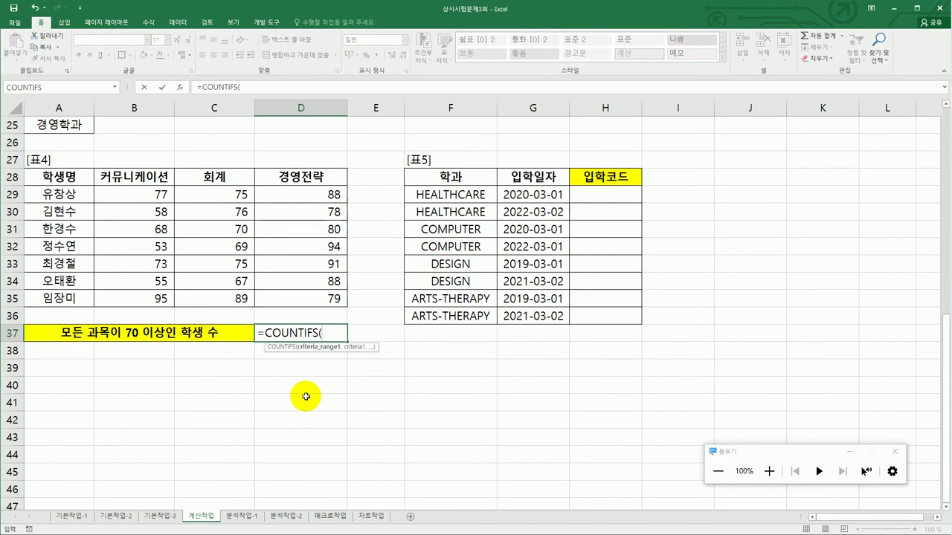
left_click(183, 90)
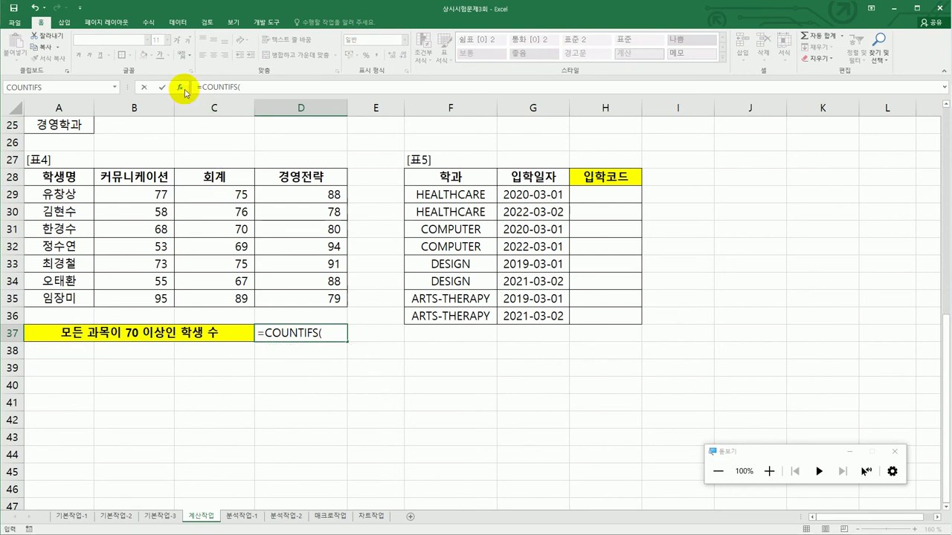
left_click_drag(443, 153, 532, 159)
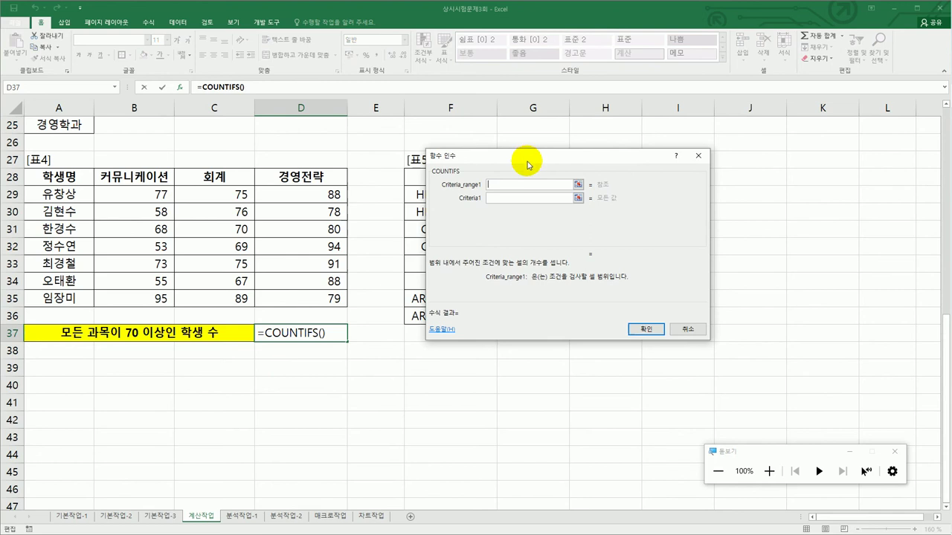
left_click(507, 183)
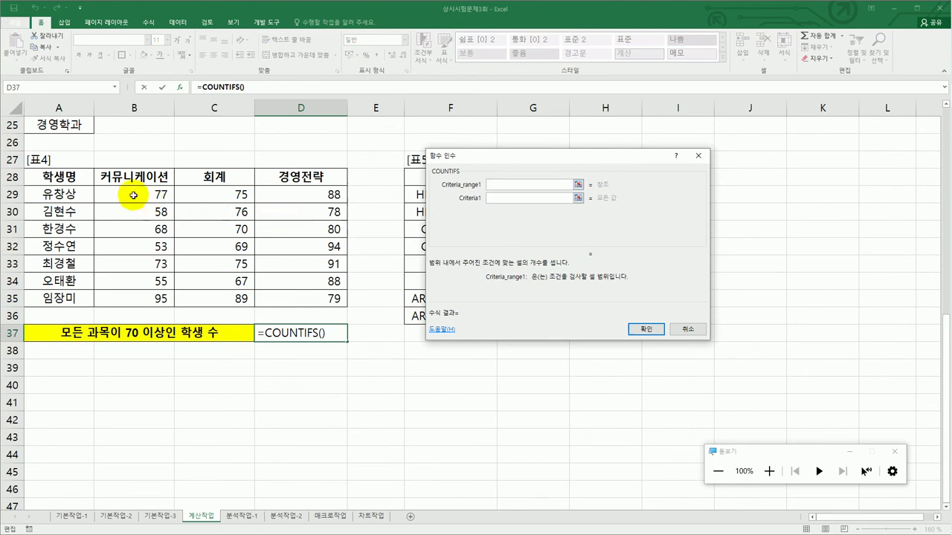
left_click_drag(134, 194, 136, 295)
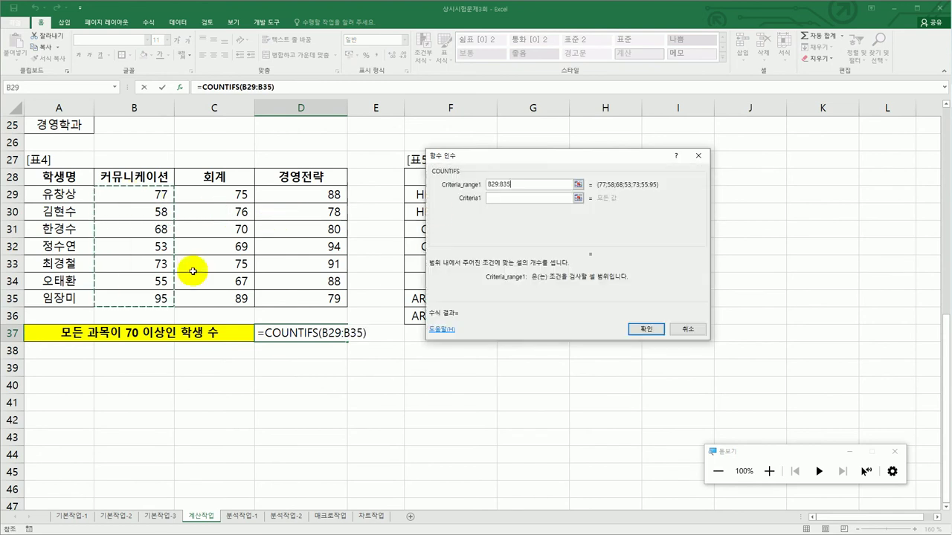
left_click(518, 199)
type(">=")
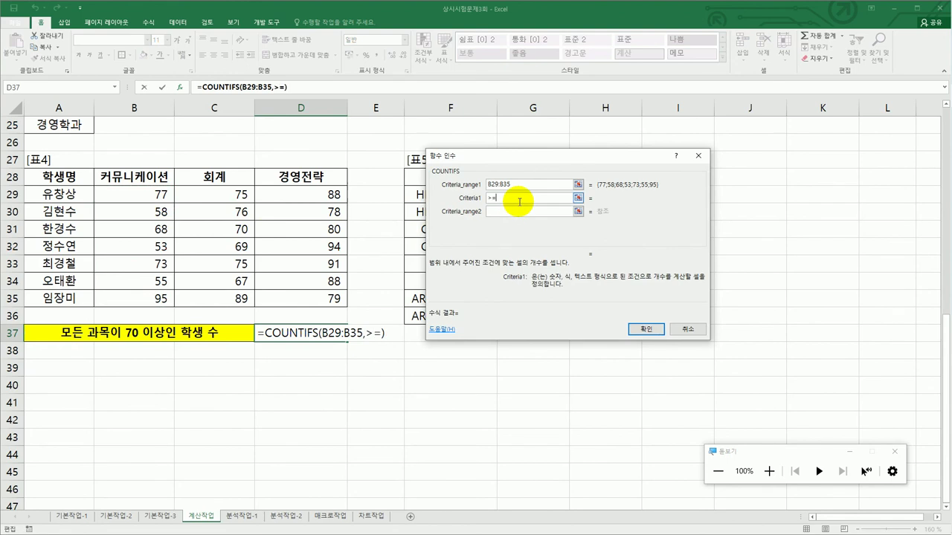
type("70")
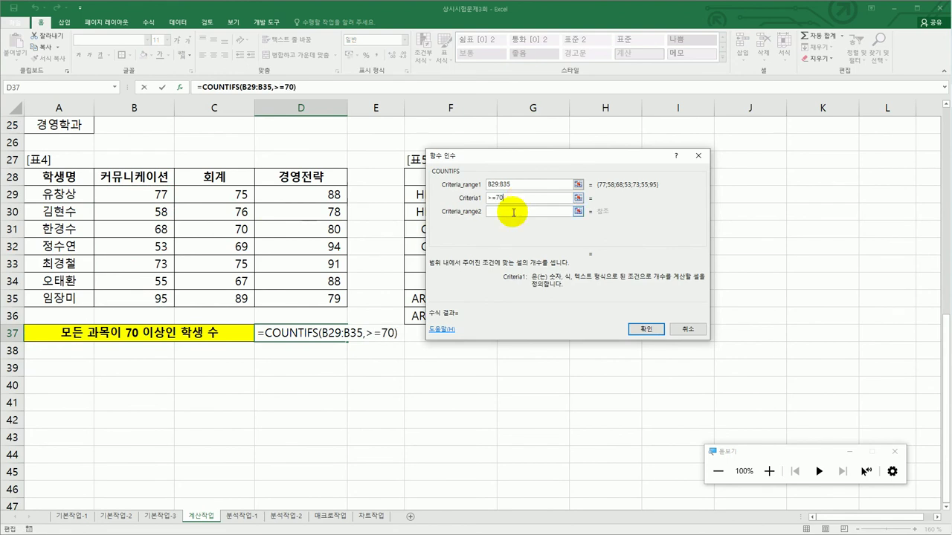
Add the 회계 scores C29:C35 as the second COUNTIFS range with the criterion >=70.
left_click(513, 213)
left_click_drag(228, 196, 229, 299)
left_click(499, 226)
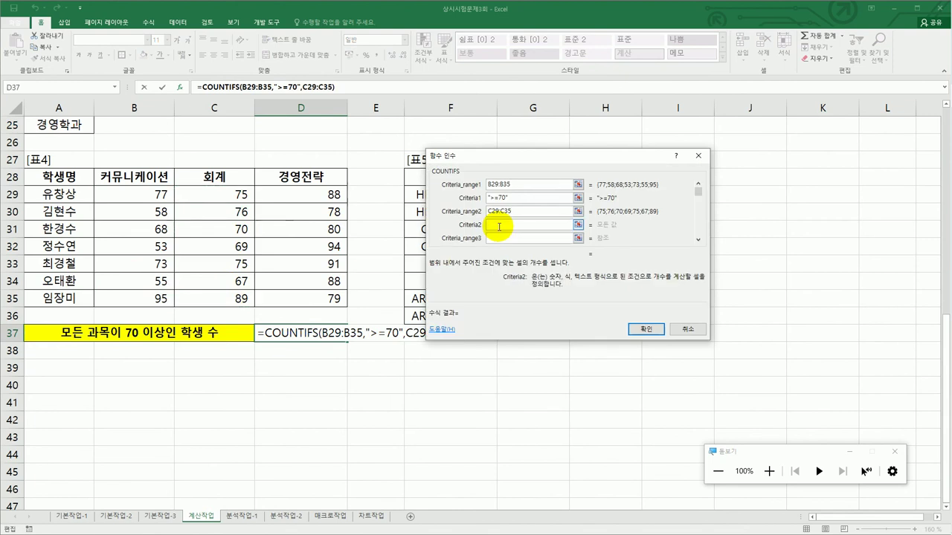
type(">=70")
Complete D37's COUNTIFS with the 경영전략 scores D29:D35 as the third range and >=70 as its criterion.
left_click(497, 238)
left_click_drag(315, 196, 334, 298)
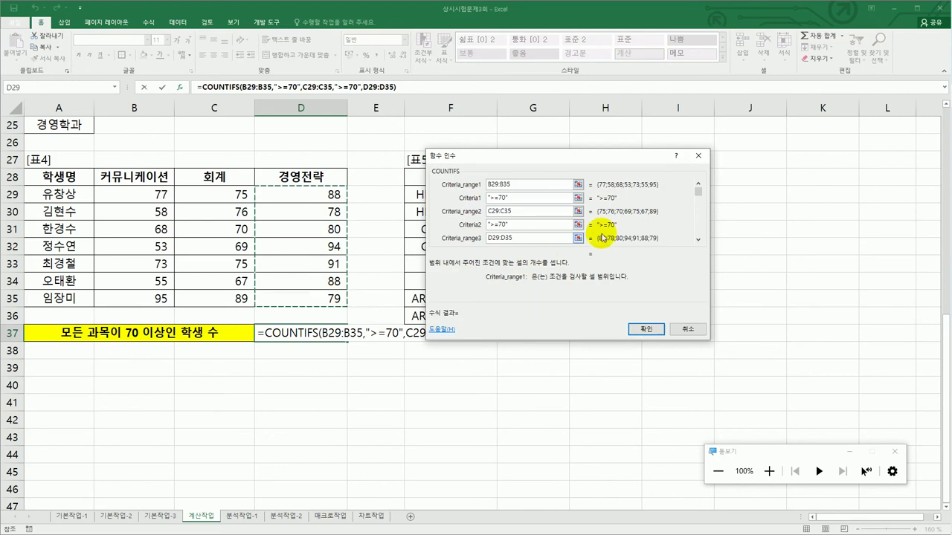
left_click(698, 241)
left_click(491, 242)
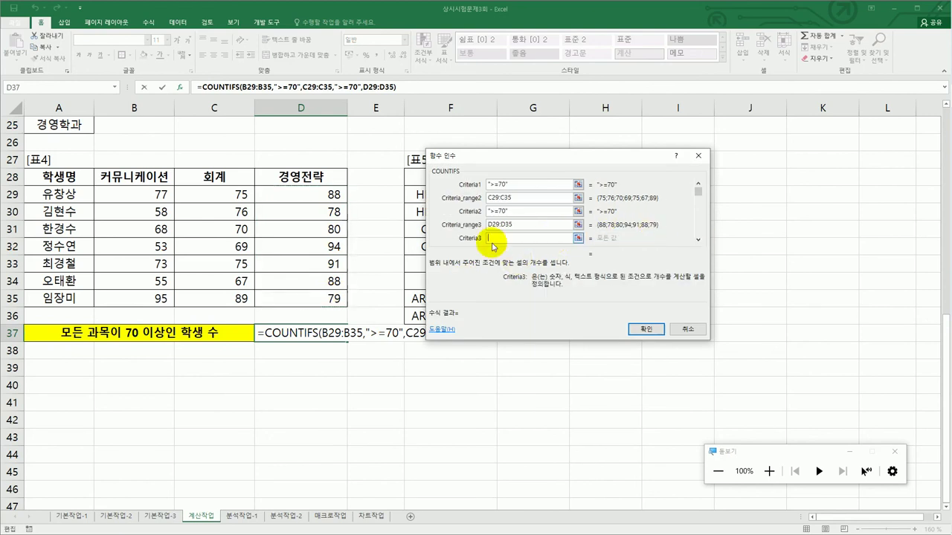
type(">=70")
left_click(634, 330)
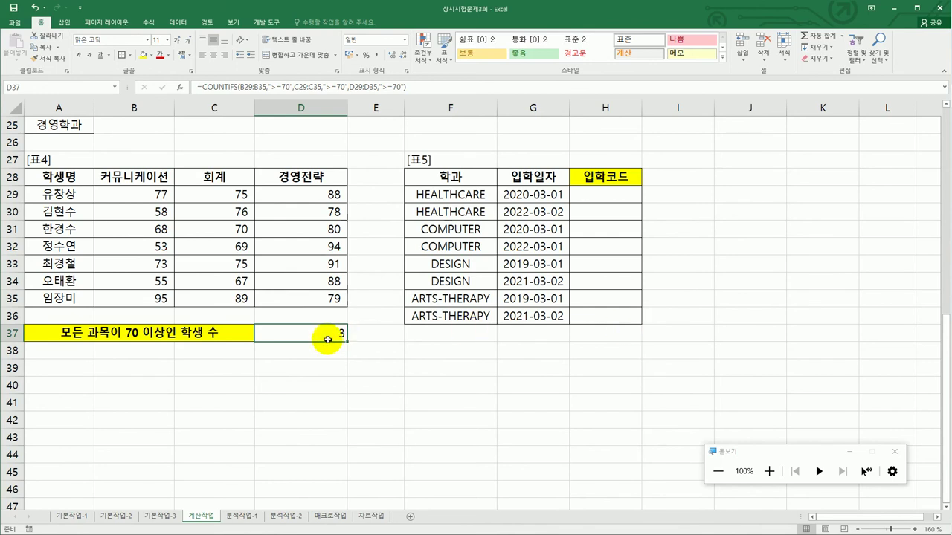
Enter =LEFT(F29,3) in H29 to extract the first three characters of 표5's 학과.
left_click(622, 199)
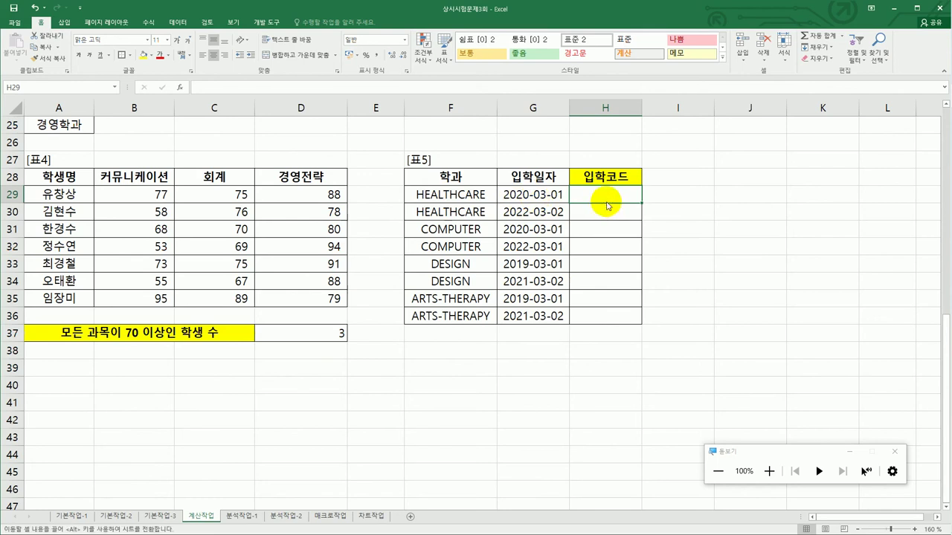
type("=")
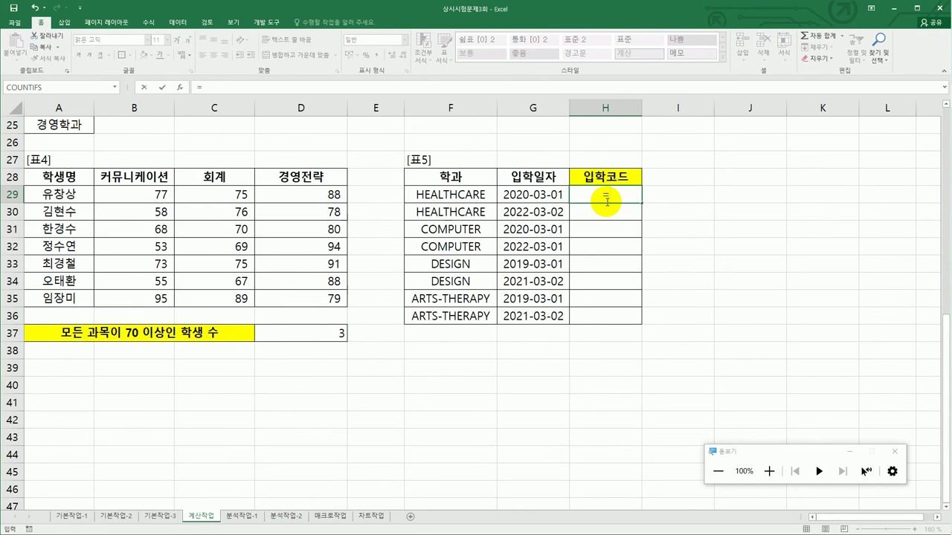
type("le")
key("Tab")
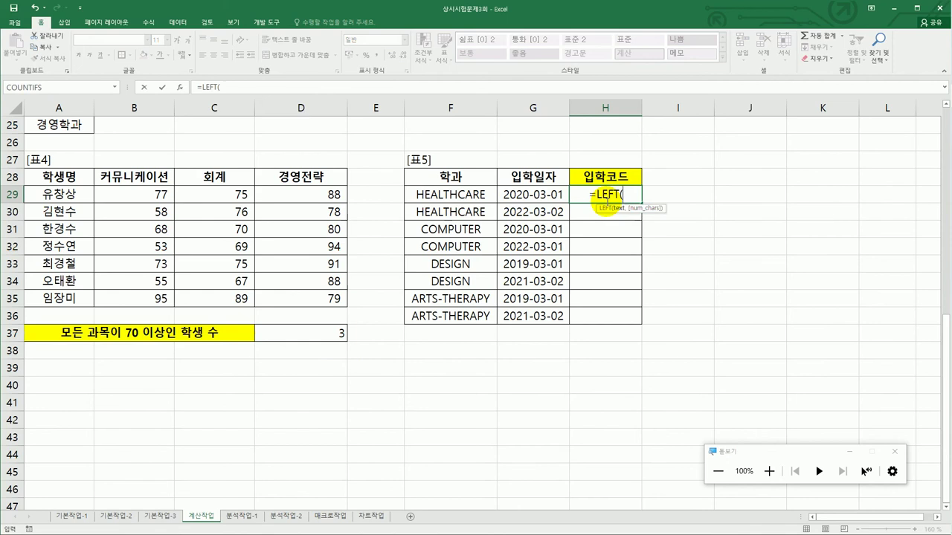
left_click(454, 194)
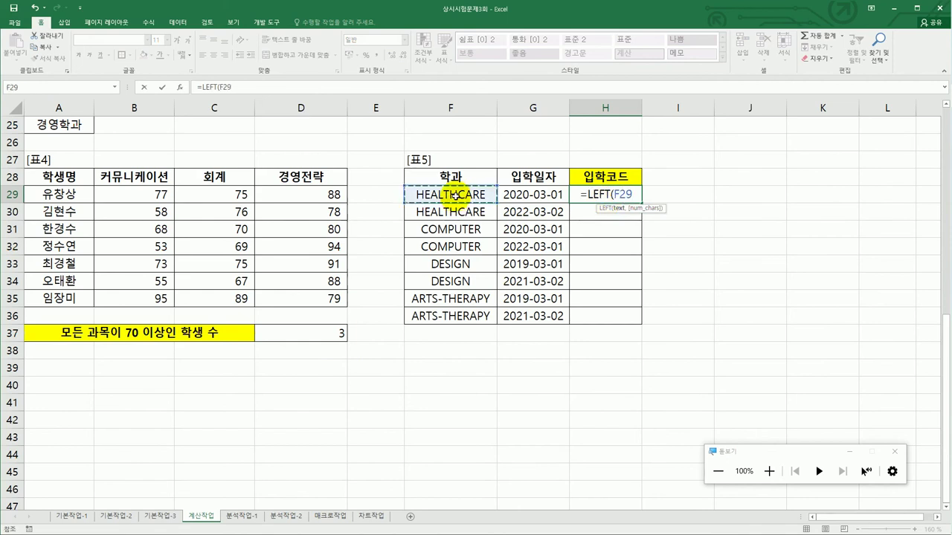
type(",")
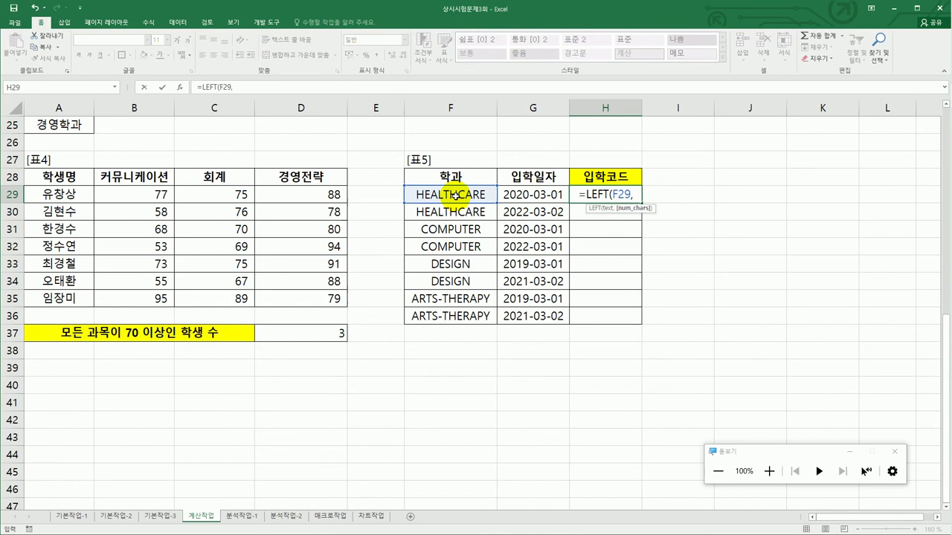
type("3)")
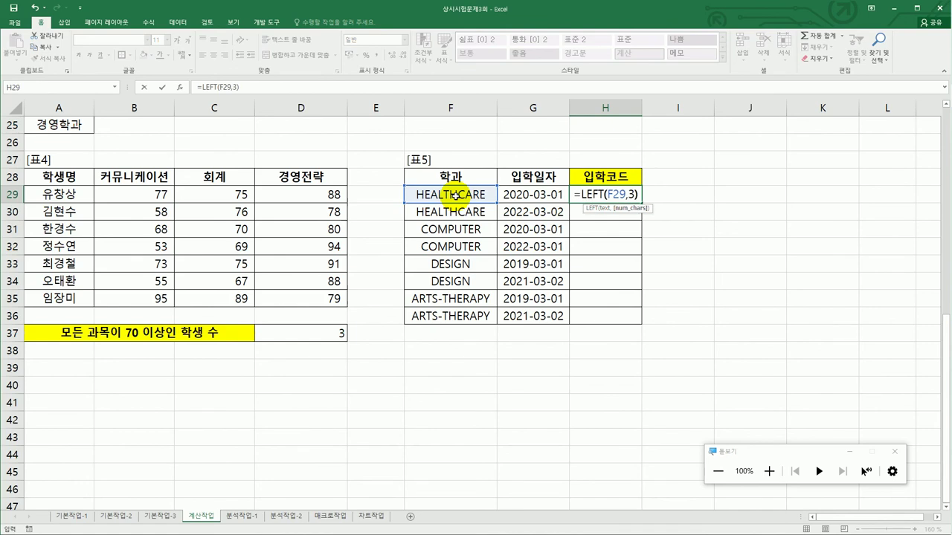
key("Return")
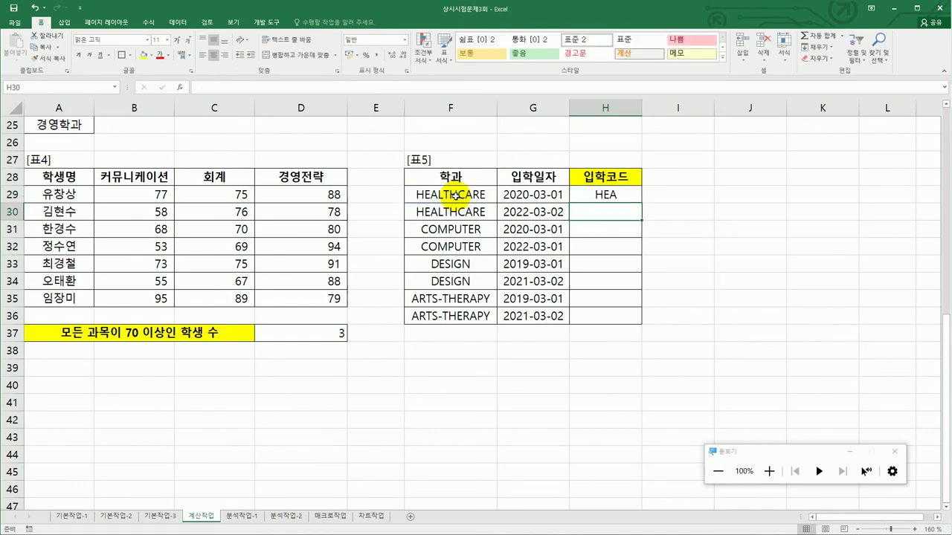
Fill H29's LEFT formula down the 입학코드 column through H36.
left_click(605, 197)
left_click_drag(643, 204, 616, 319)
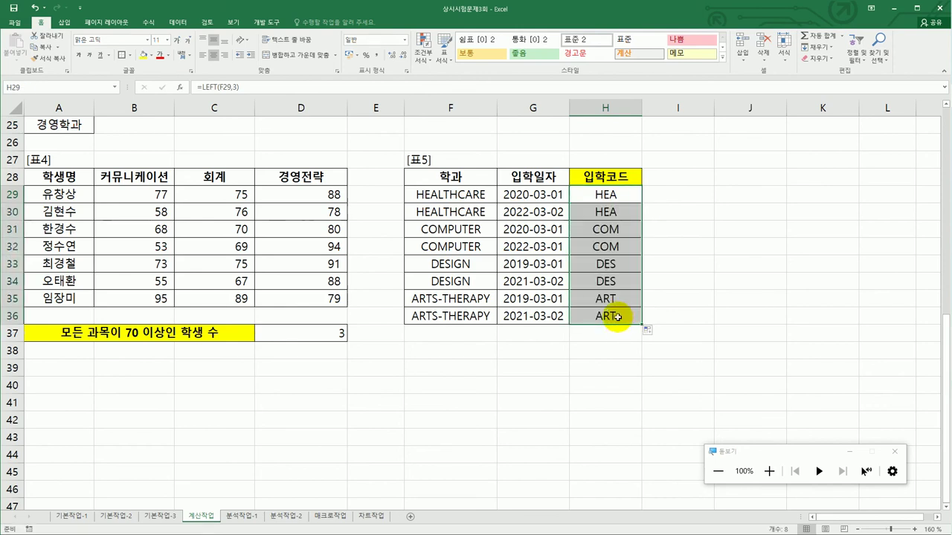
left_click_drag(618, 195, 618, 211)
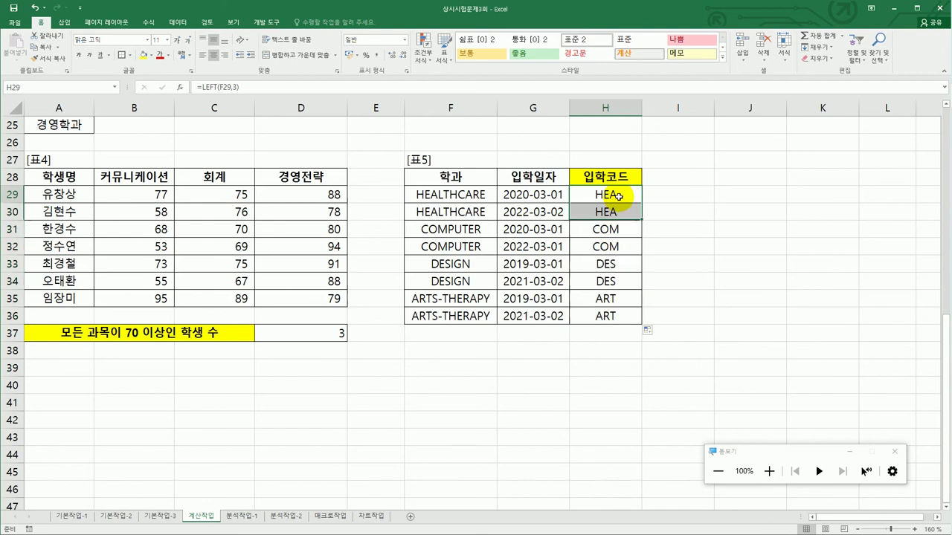
left_click(617, 195)
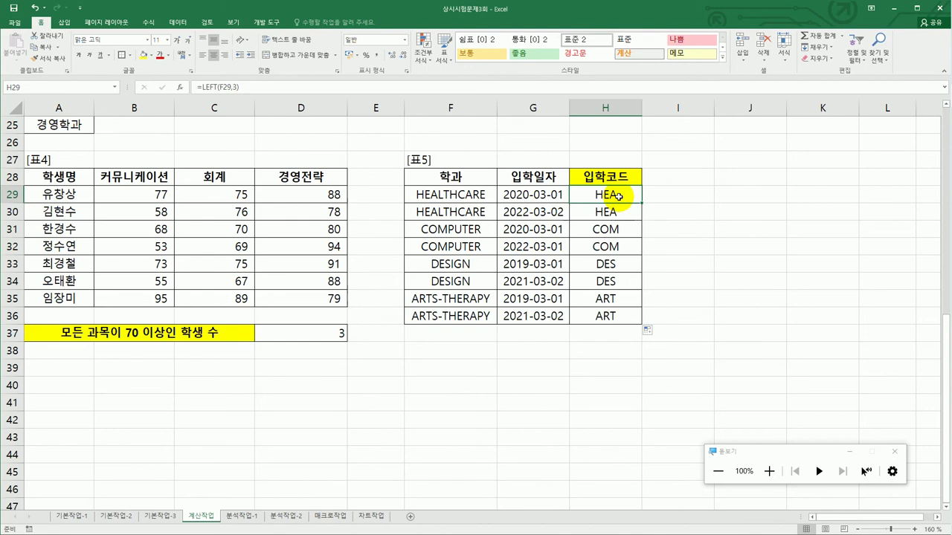
Wrap H29's LEFT formula in PROPER and fill it down the 입학코드 column through H36.
double_click(617, 197)
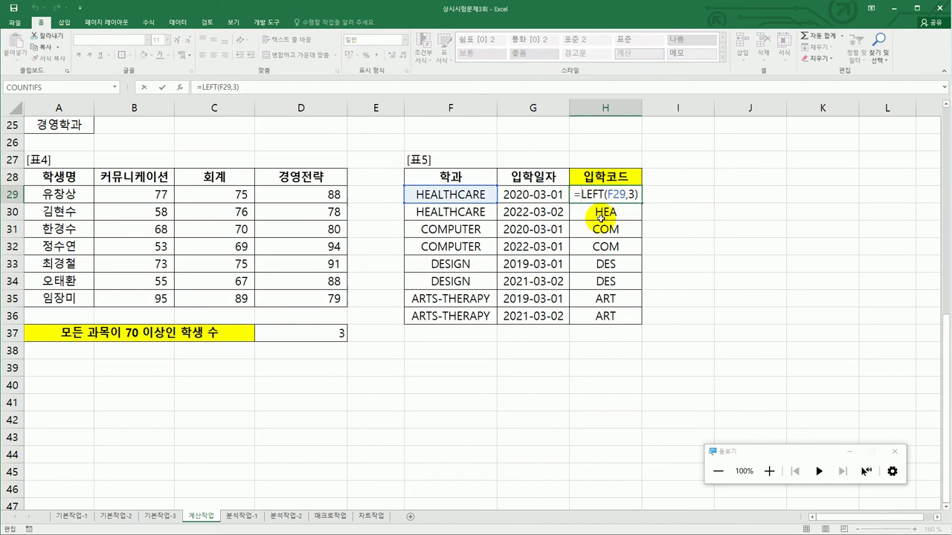
type("p")
key("Escape")
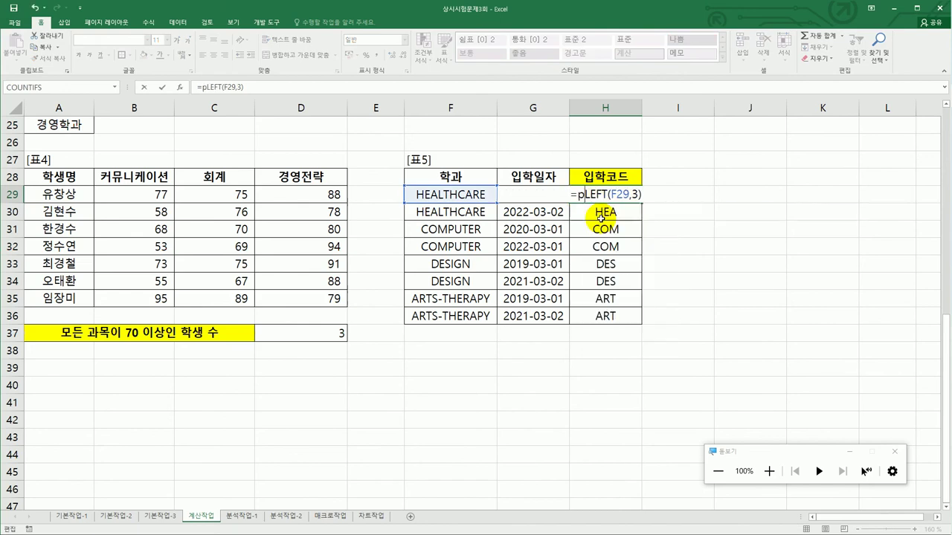
key("BackSpace")
type("p")
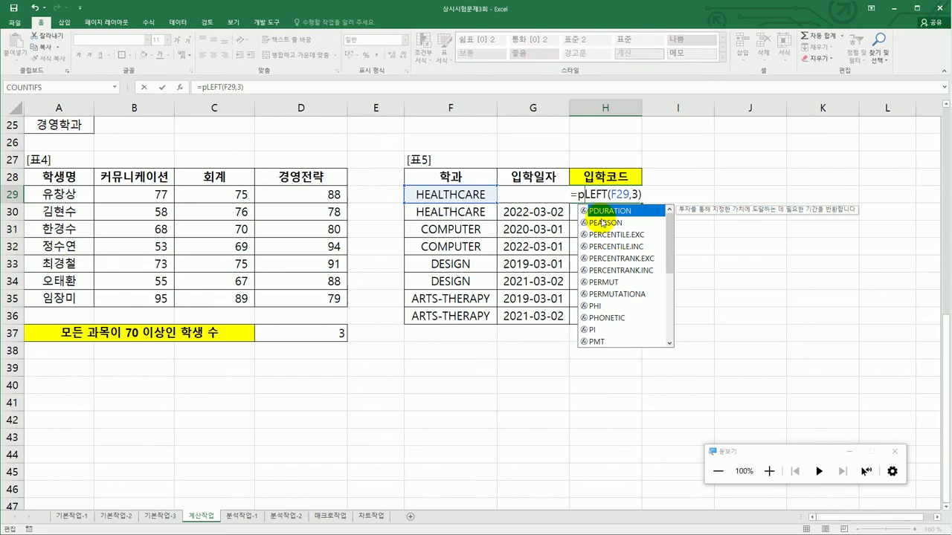
type("ro")
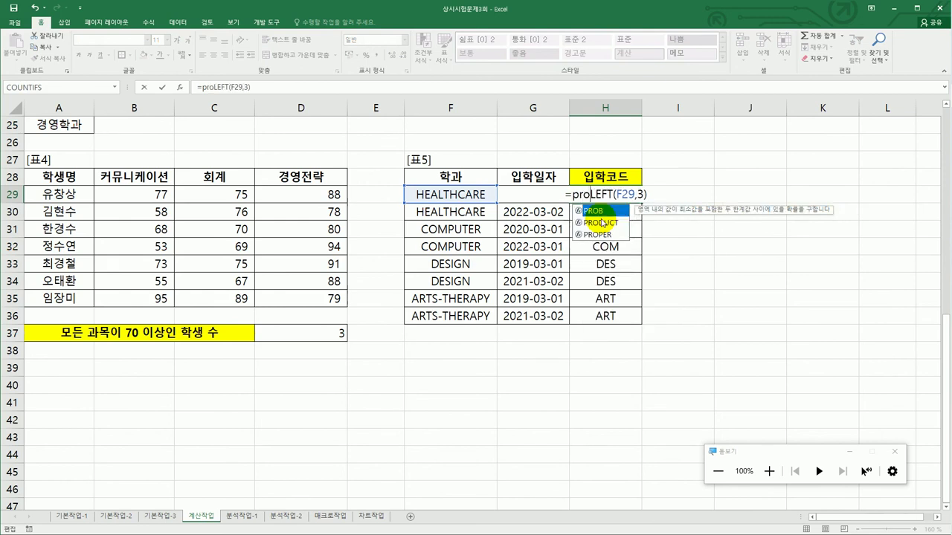
left_click(605, 236)
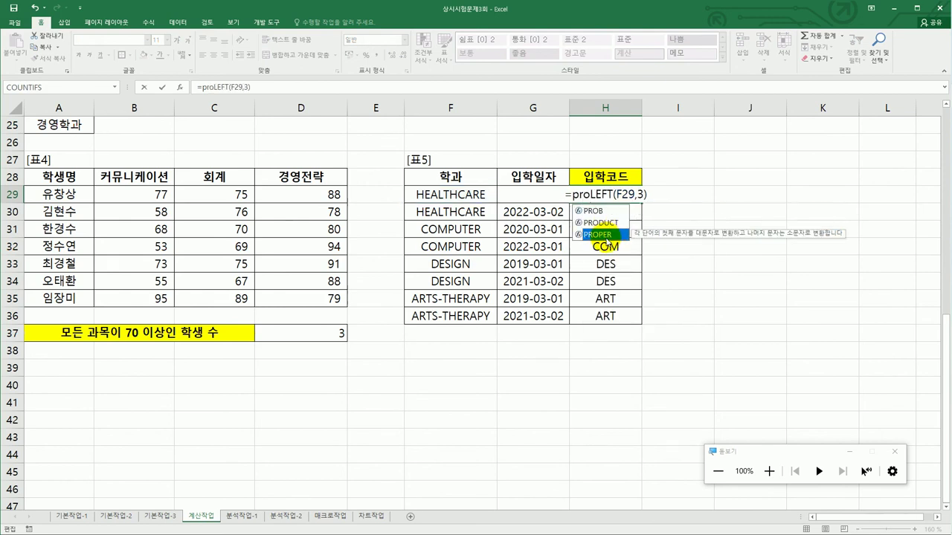
double_click(605, 235)
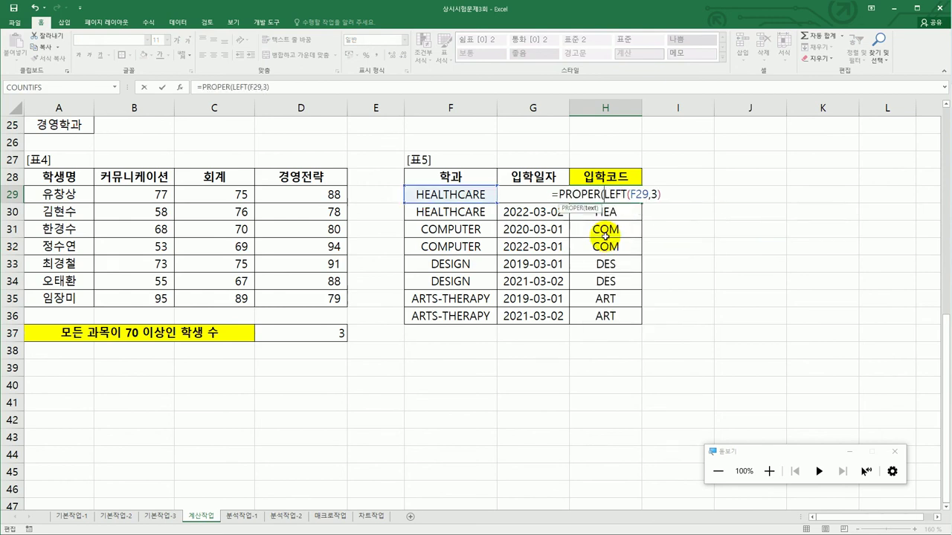
left_click(668, 195)
type(")")
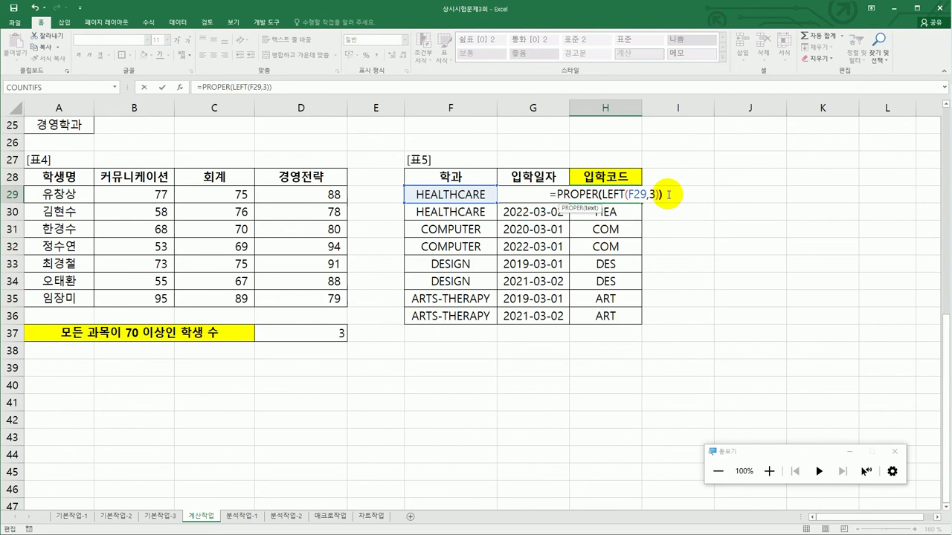
key("Return")
left_click(638, 196)
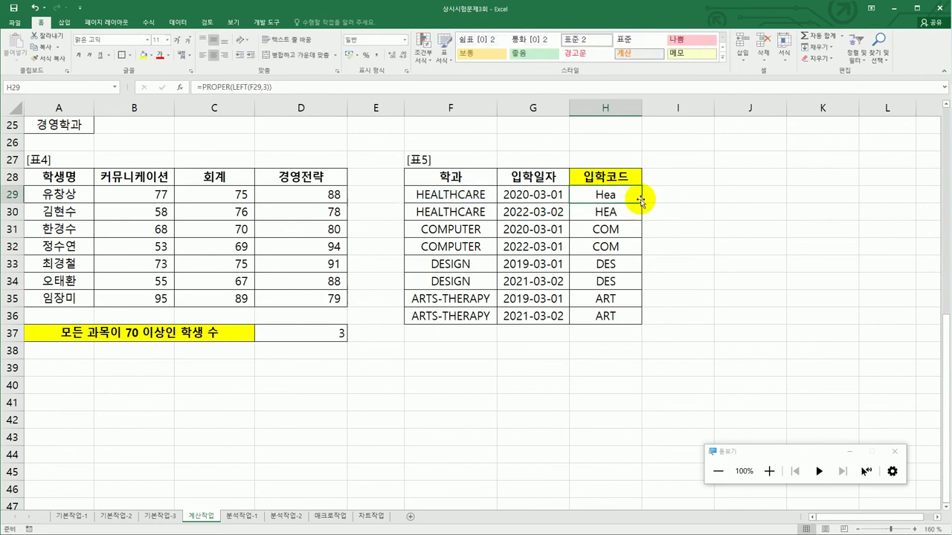
left_click_drag(641, 203, 626, 321)
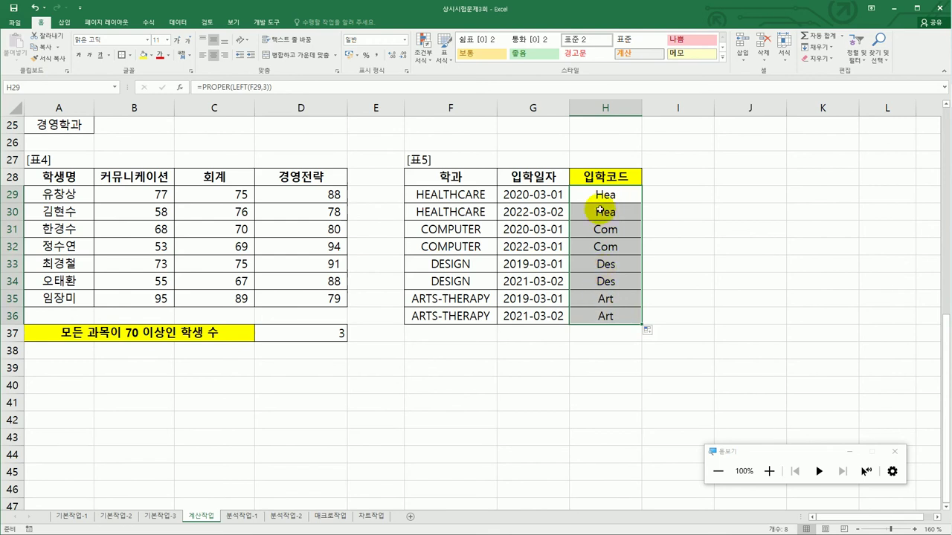
Append &YEAR(G29) to H29's PROPER formula and fill it down the 입학코드 column through H36.
left_click(625, 197)
double_click(635, 195)
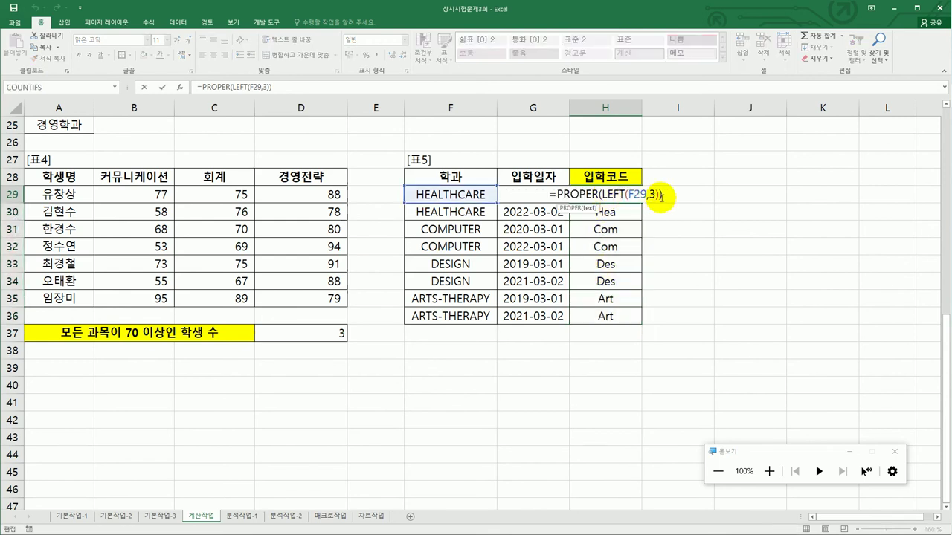
left_click(661, 195)
type("&year")
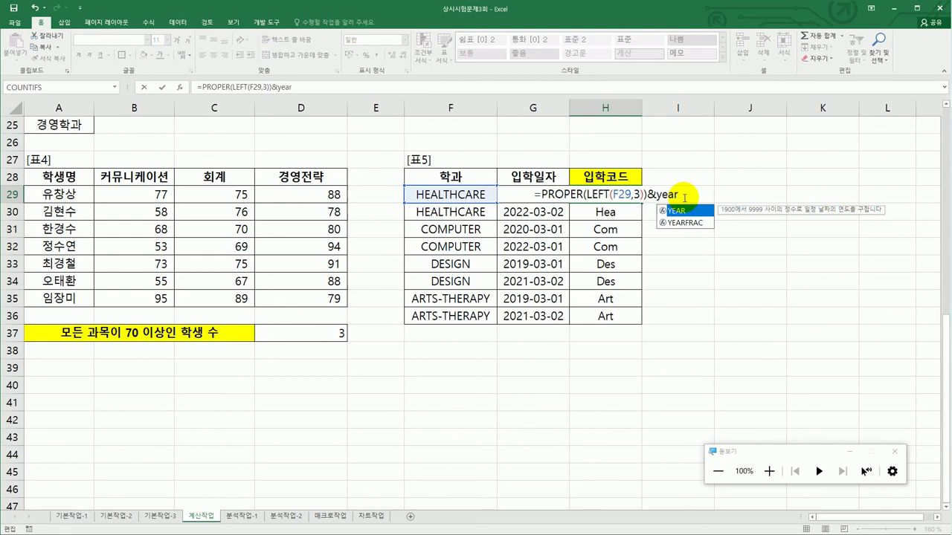
double_click(680, 211)
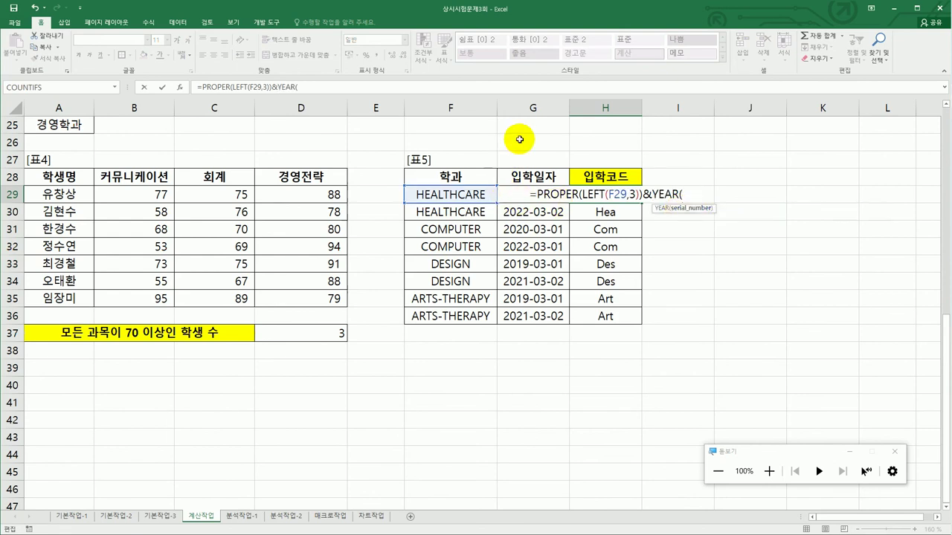
left_click(513, 210)
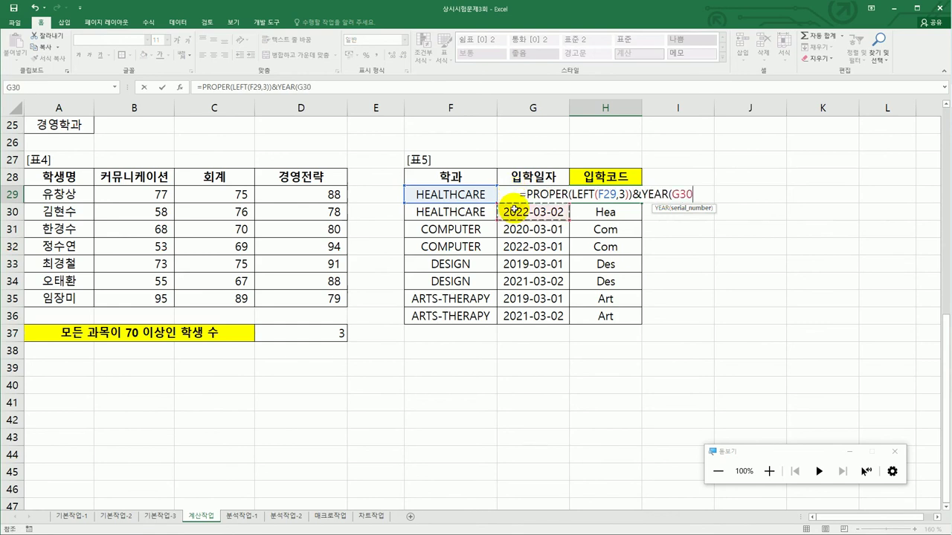
key("Up")
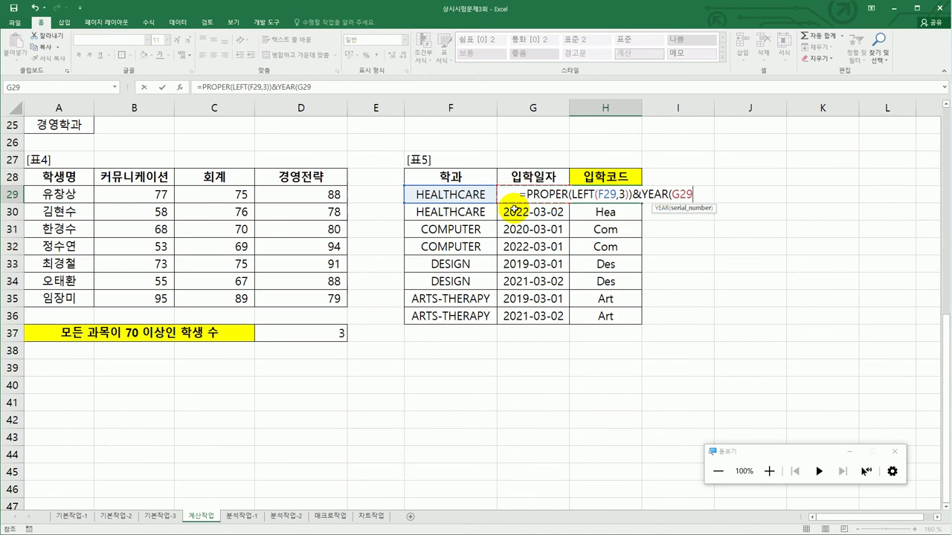
type(")")
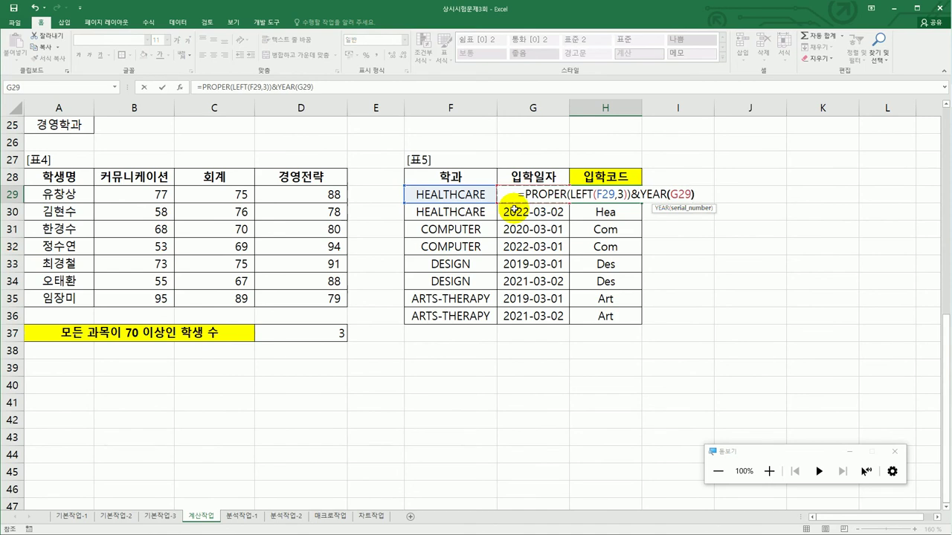
key("Return")
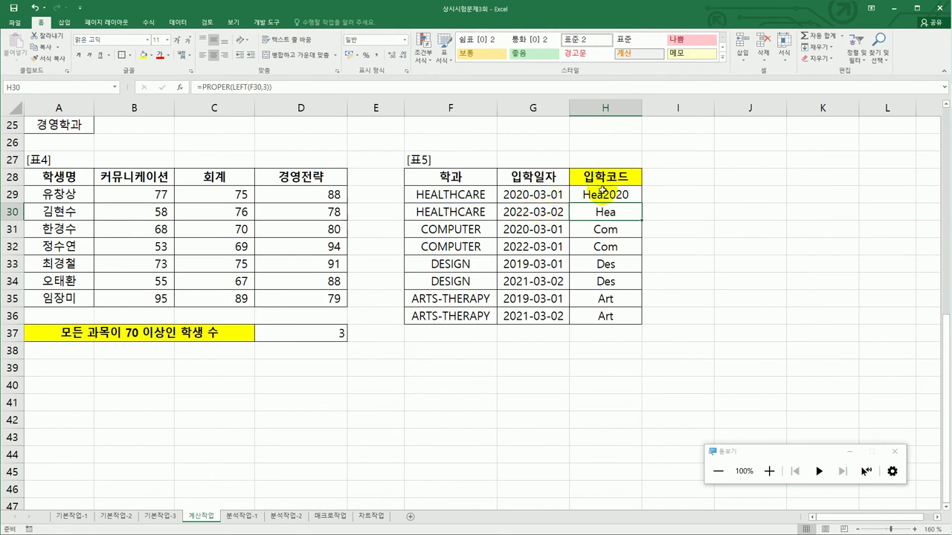
left_click(602, 190)
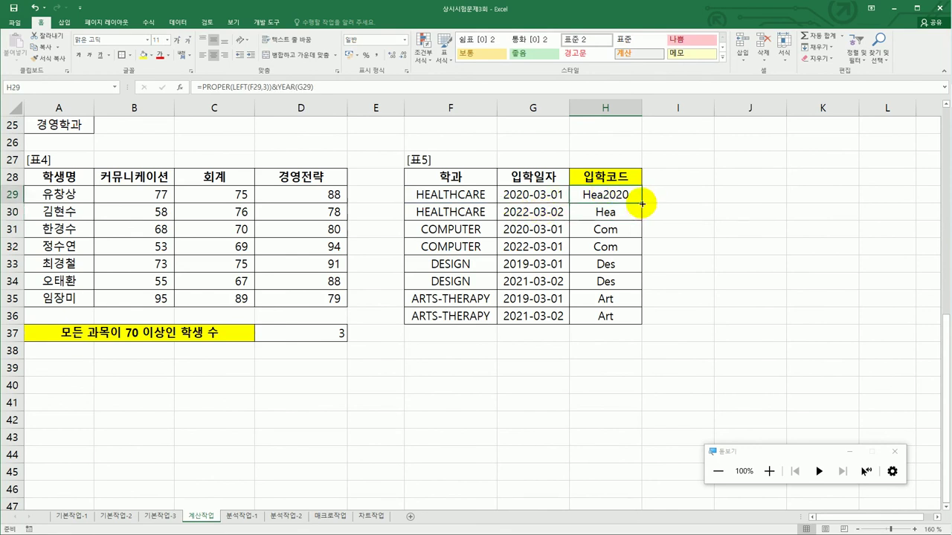
left_click_drag(642, 203, 631, 318)
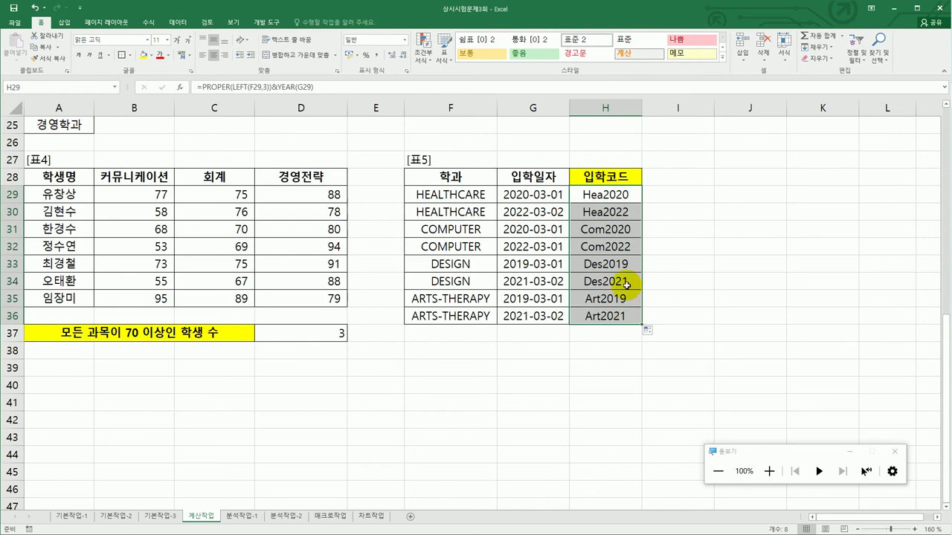
Rework H29 to =PROPER(LEFT(F29,3)&YEAR(G29)), moving the YEAR part inside PROPER, and refill the formula down through H36.
left_click(620, 192)
double_click(620, 192)
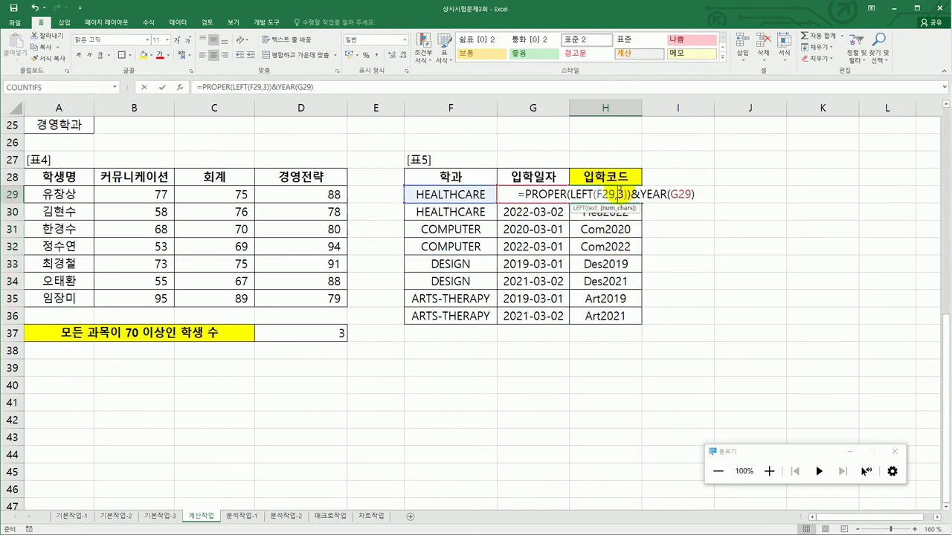
left_click_drag(657, 194, 700, 196)
key("ctrl+c")
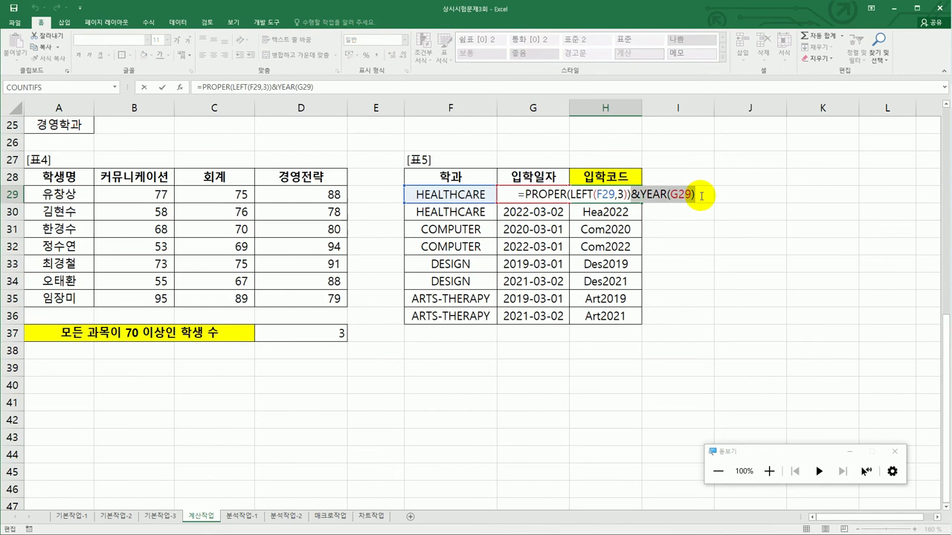
key("Delete")
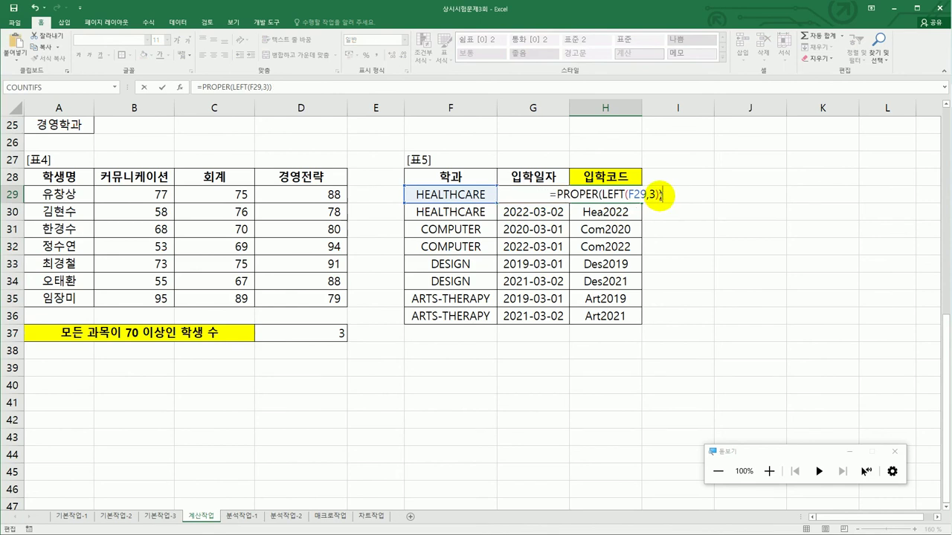
left_click(659, 195)
key("ctrl+v")
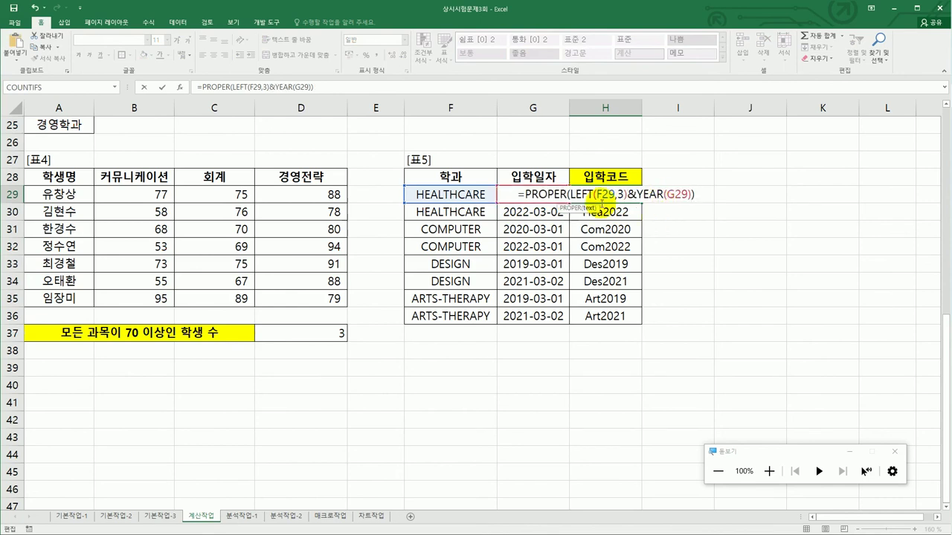
left_click_drag(570, 194, 691, 194)
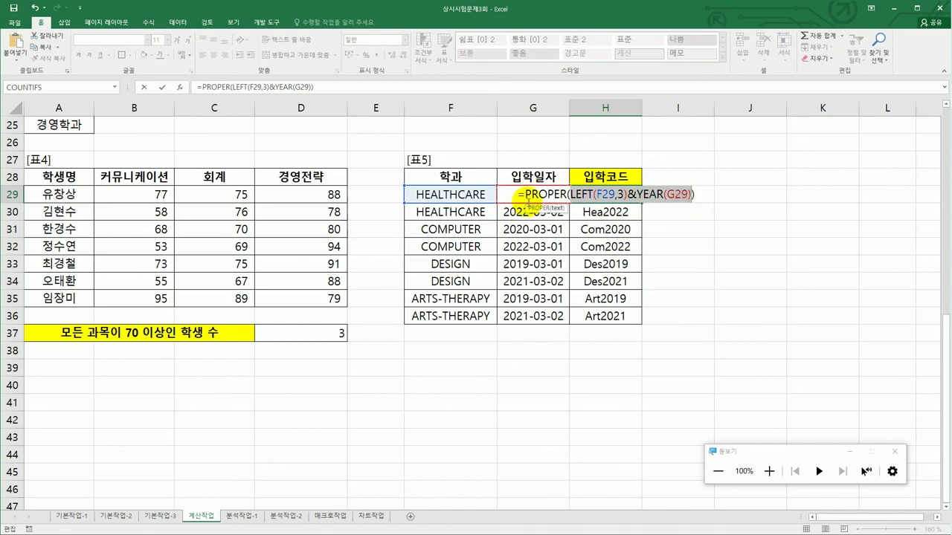
key("Escape")
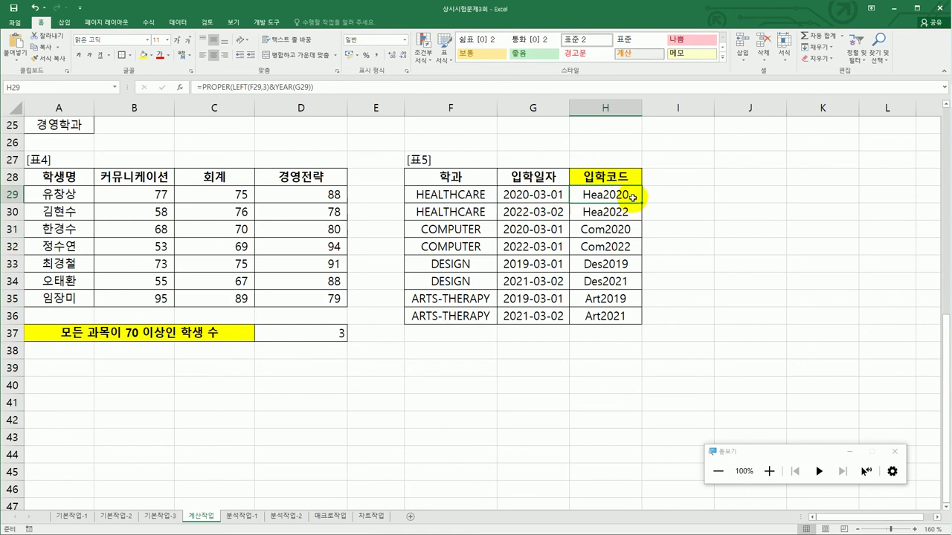
left_click_drag(641, 202, 630, 319)
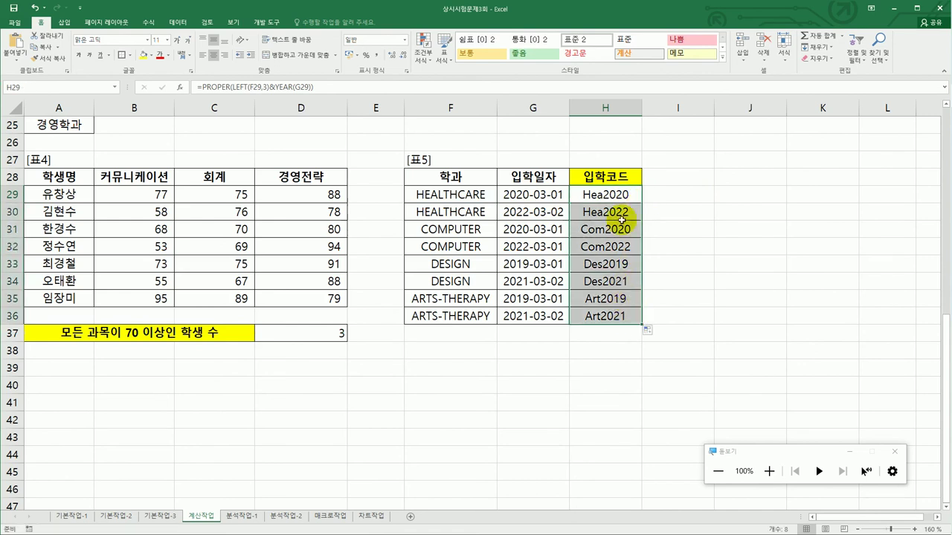
left_click(620, 195)
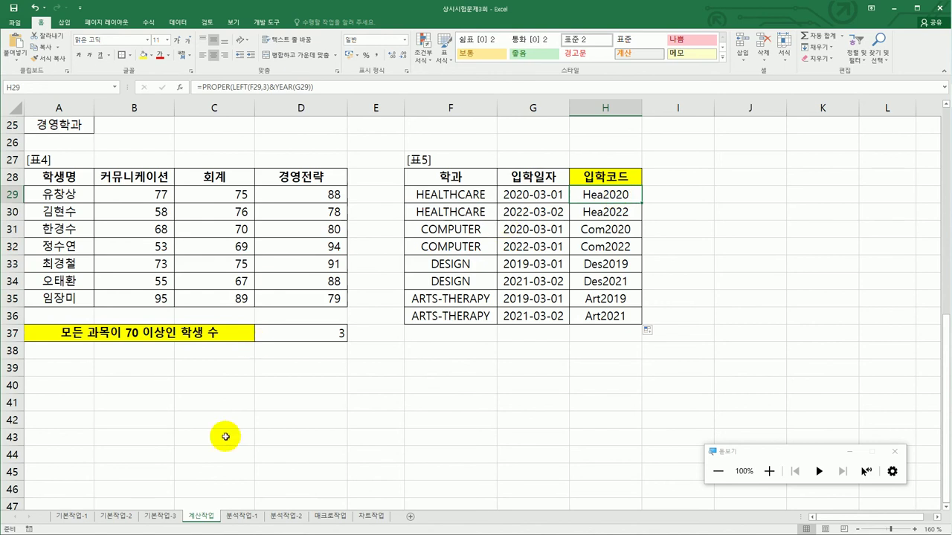
Sort the 소양인증포인트 현황 table on the 분석작업-1 sheet by 학과 in ascending order.
left_click(243, 516)
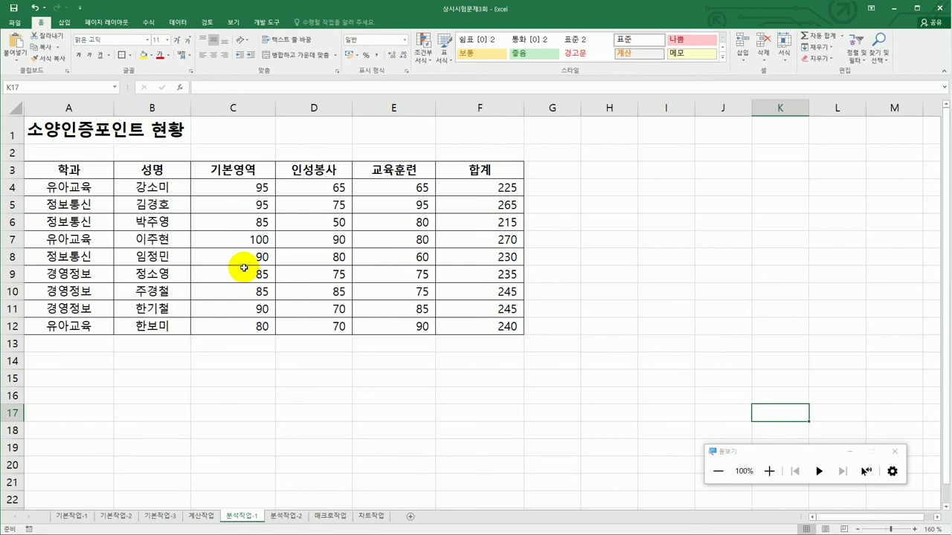
left_click(95, 175)
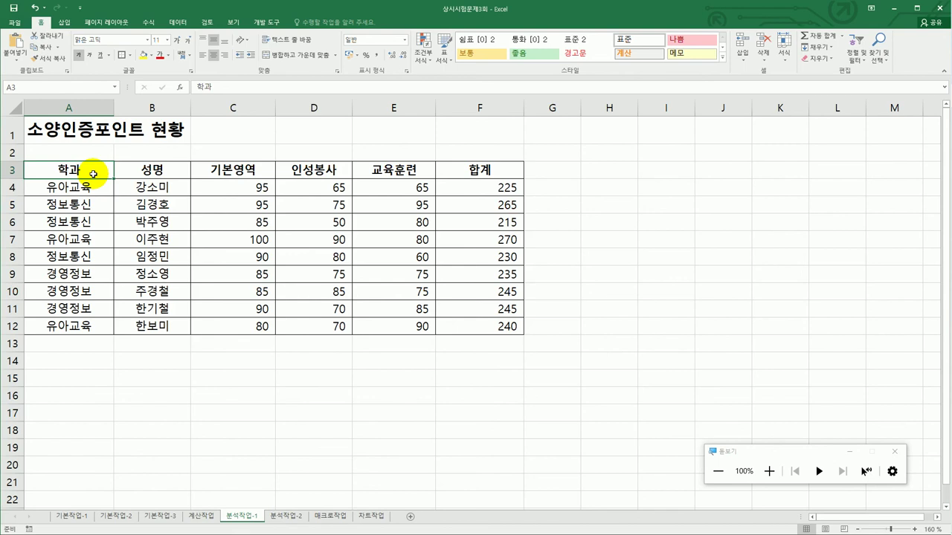
left_click(179, 22)
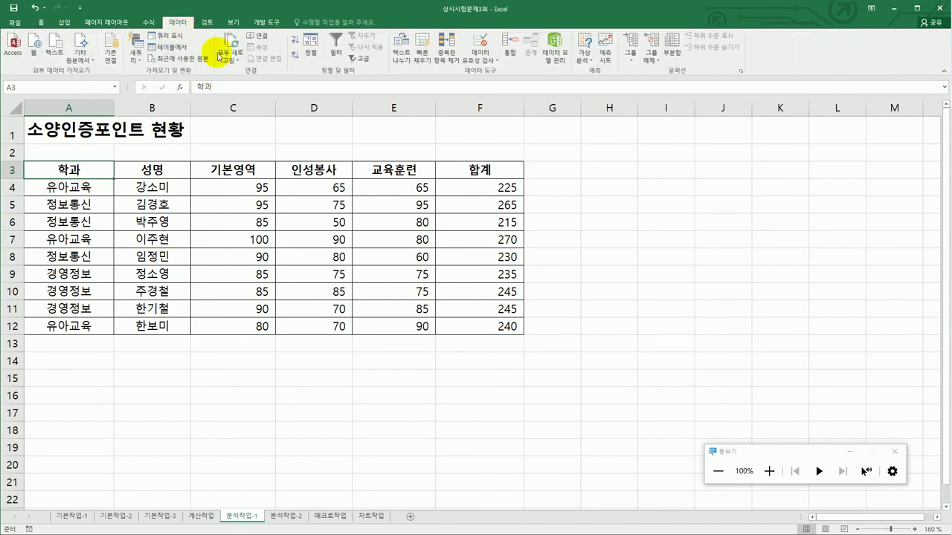
left_click(297, 41)
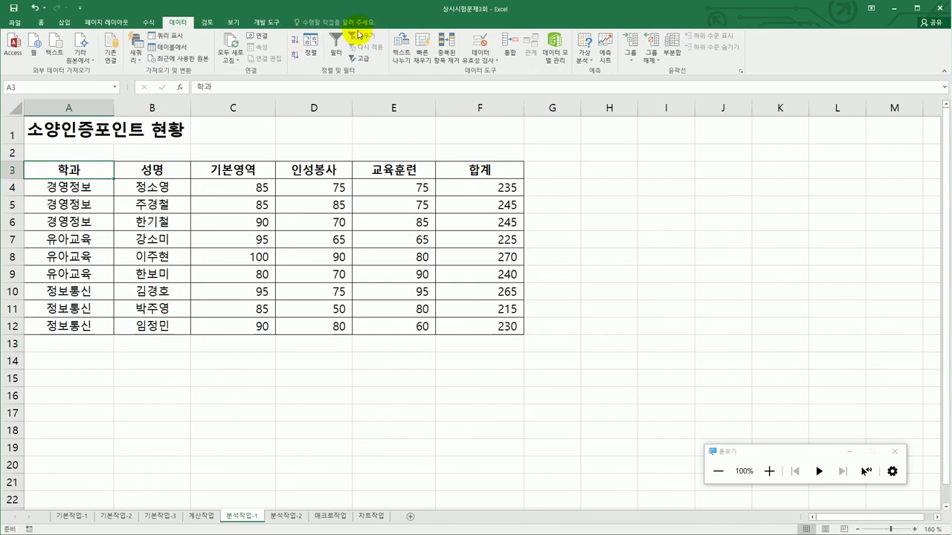
Add a subtotal to the table grouped by 학과, using 최대값 on the 합계 column.
left_click(672, 54)
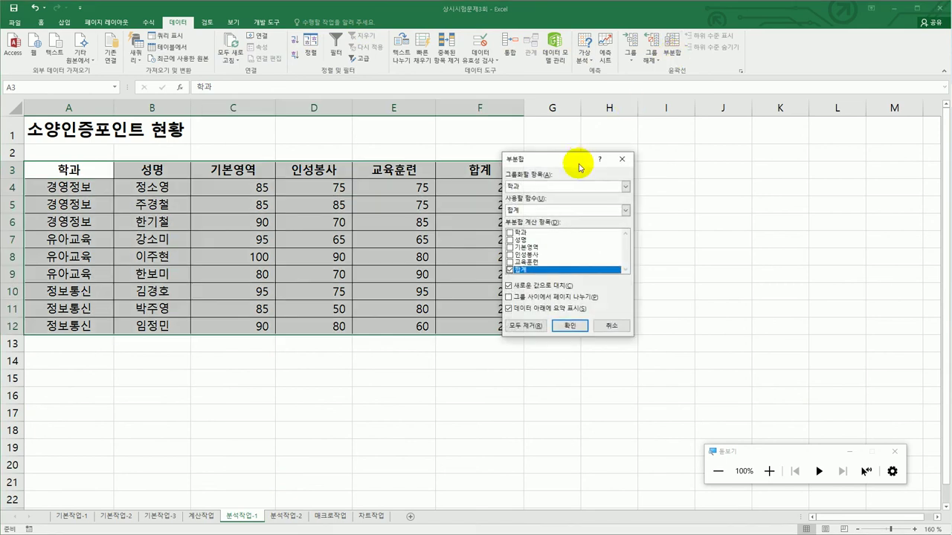
left_click_drag(578, 165, 522, 163)
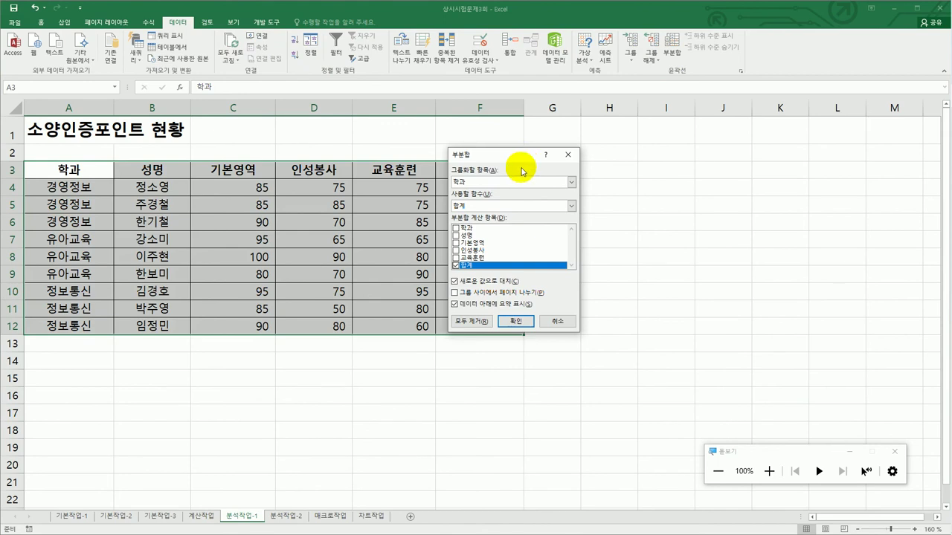
left_click(510, 206)
left_click(491, 238)
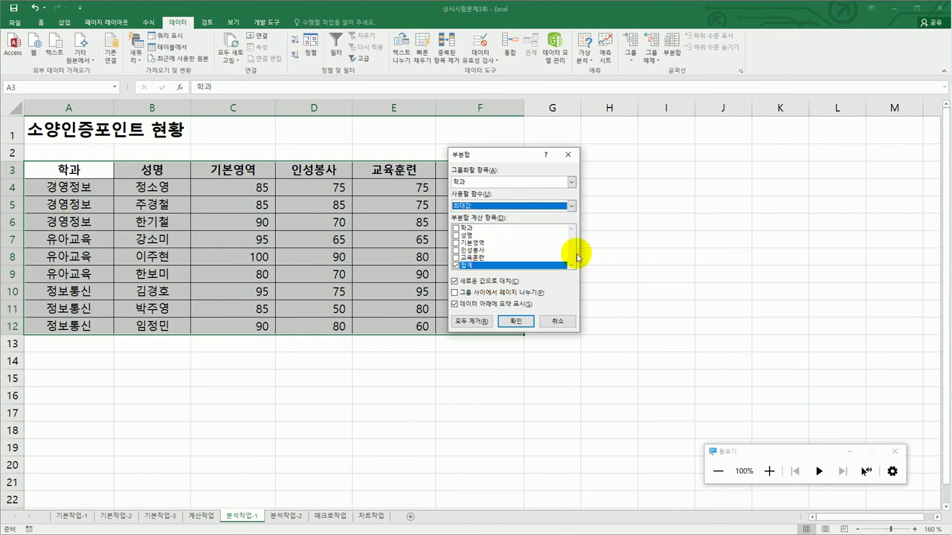
left_click(515, 321)
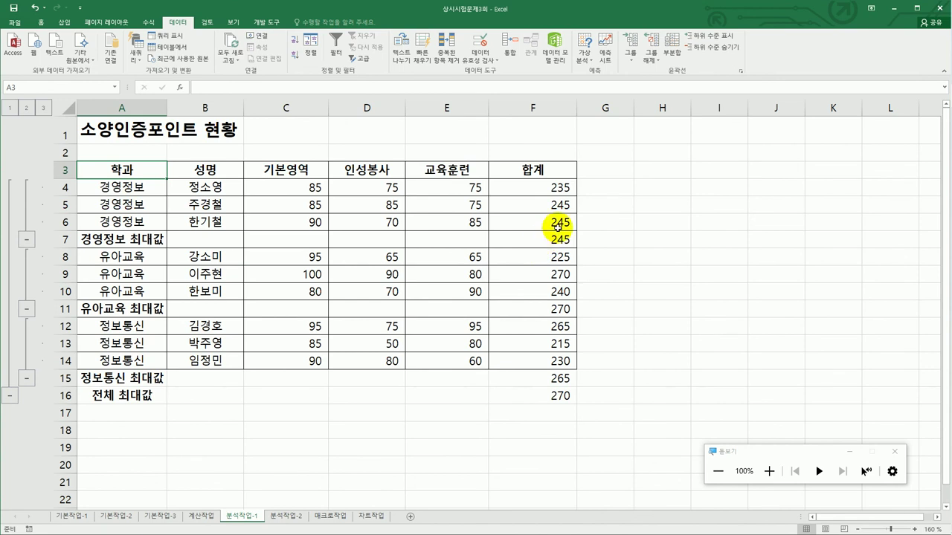
Add a second 학과 subtotal using 평균 on 기본영역, 인성봉사 and 교육훈련 only, with 새로운 값으로 대치 turned off.
left_click(672, 51)
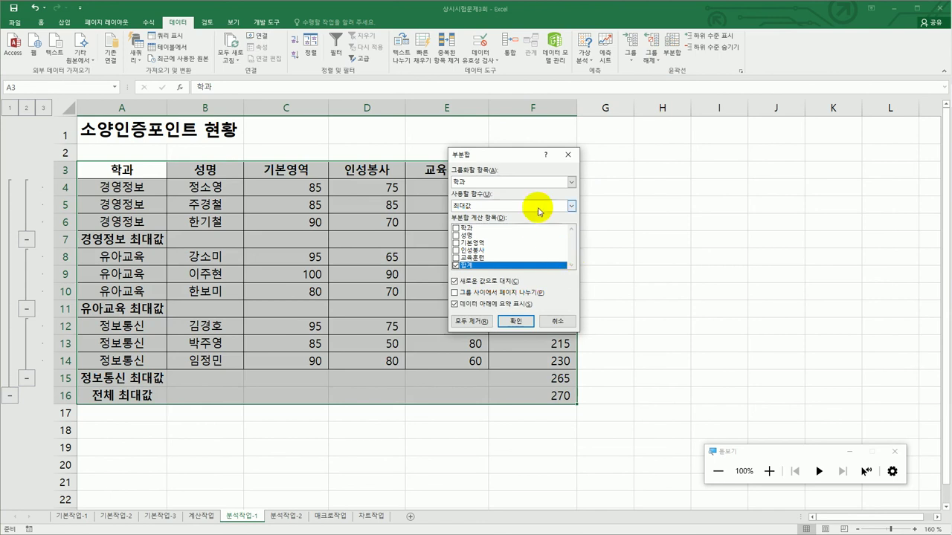
left_click(536, 205)
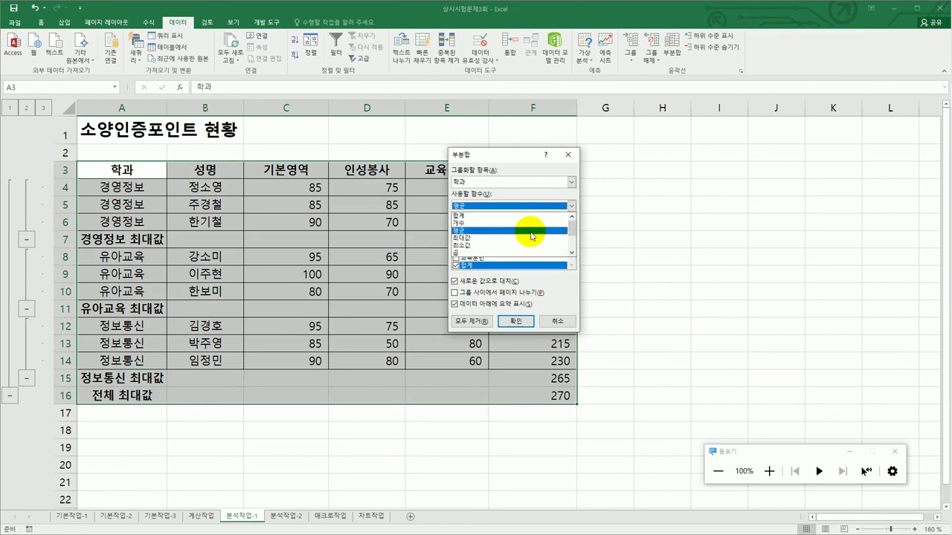
left_click(532, 230)
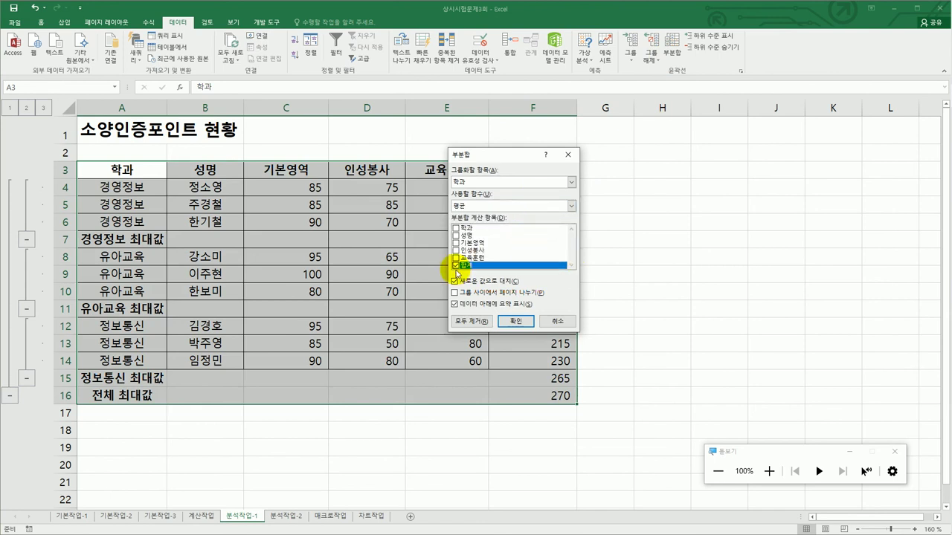
left_click(456, 266)
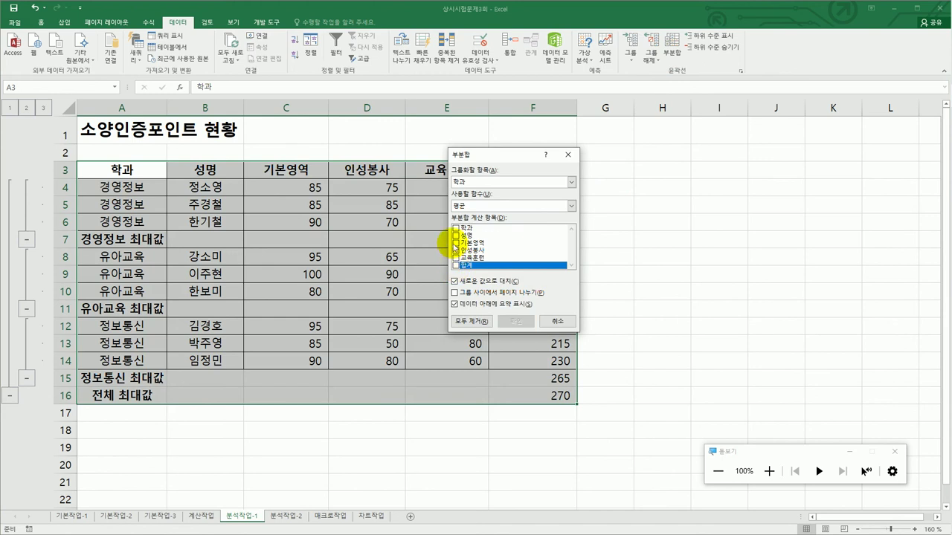
left_click(455, 243)
left_click(455, 251)
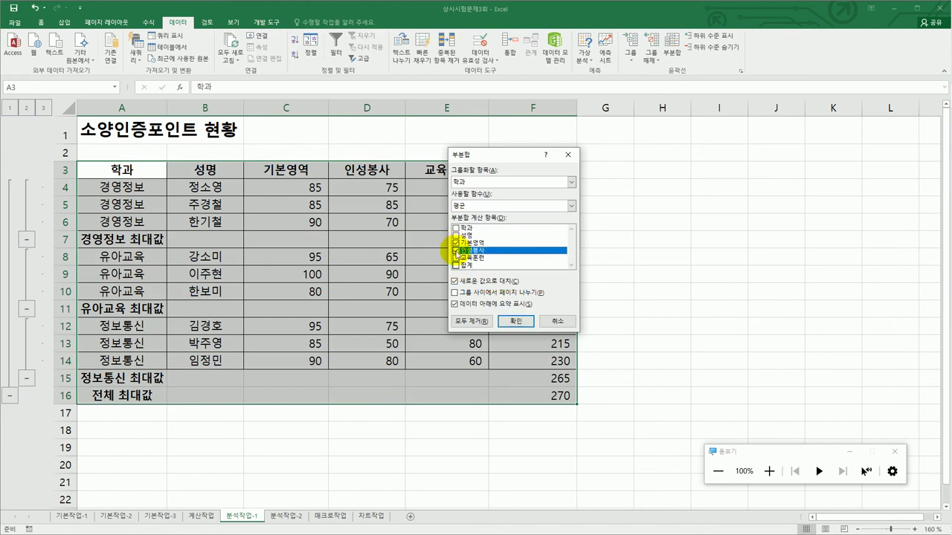
left_click(456, 258)
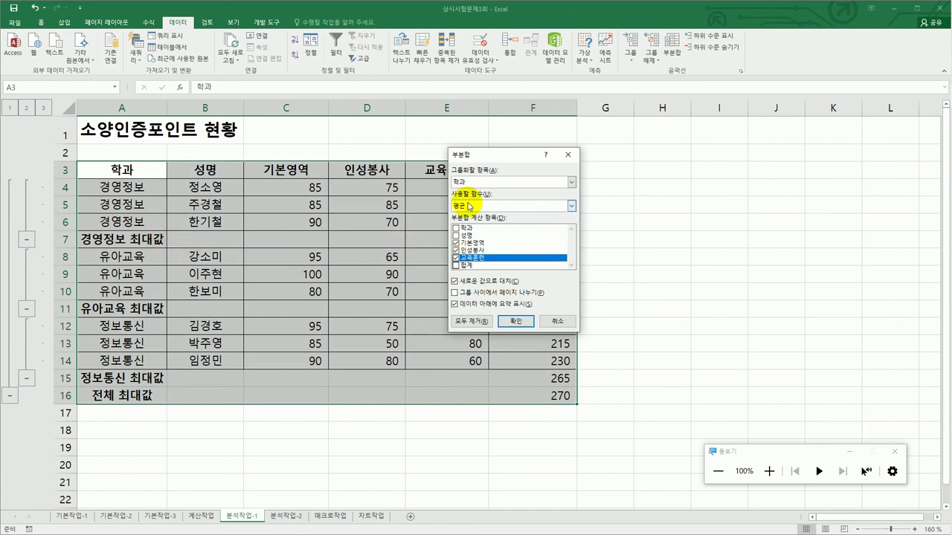
left_click(482, 282)
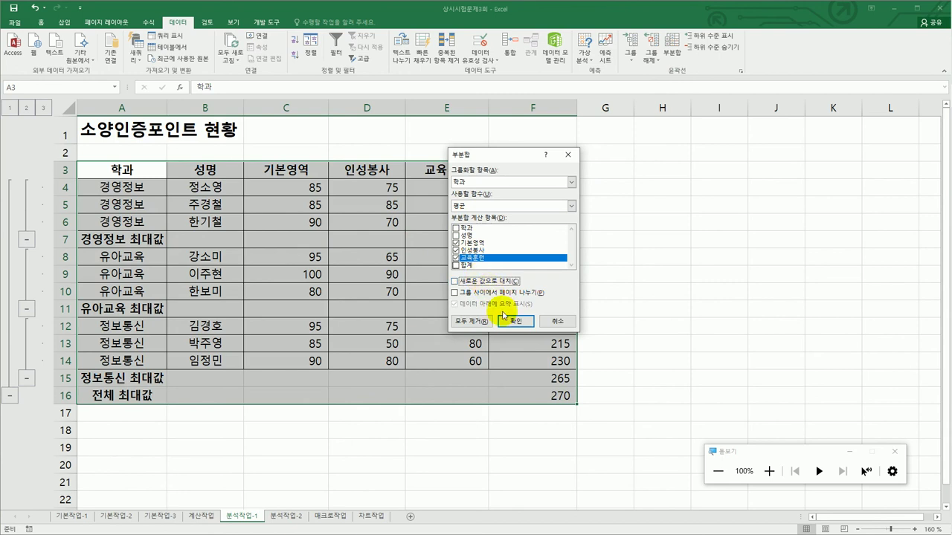
left_click(513, 322)
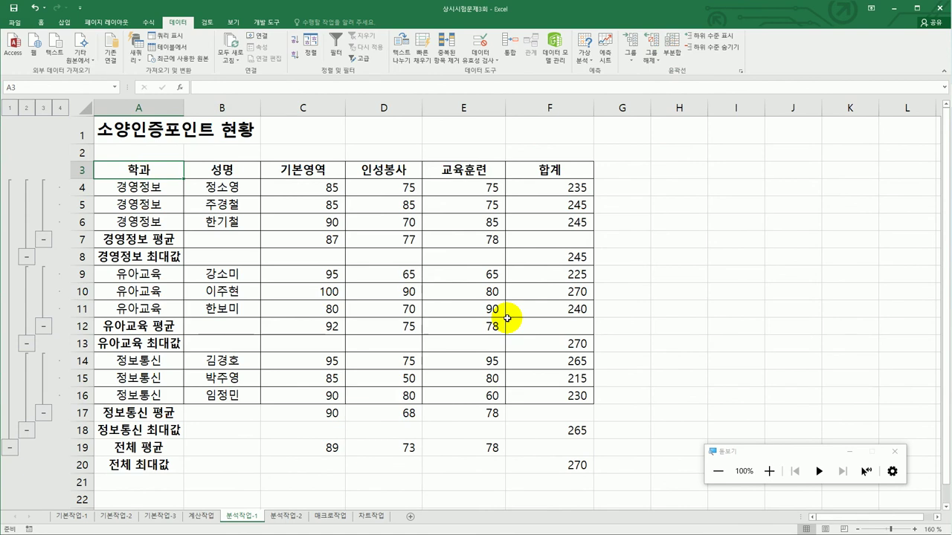
On the 분석작업-2 sheet, start a 합계 consolidation into 표4's range F4:I8 and add A4:D8 as the first reference.
left_click(286, 516)
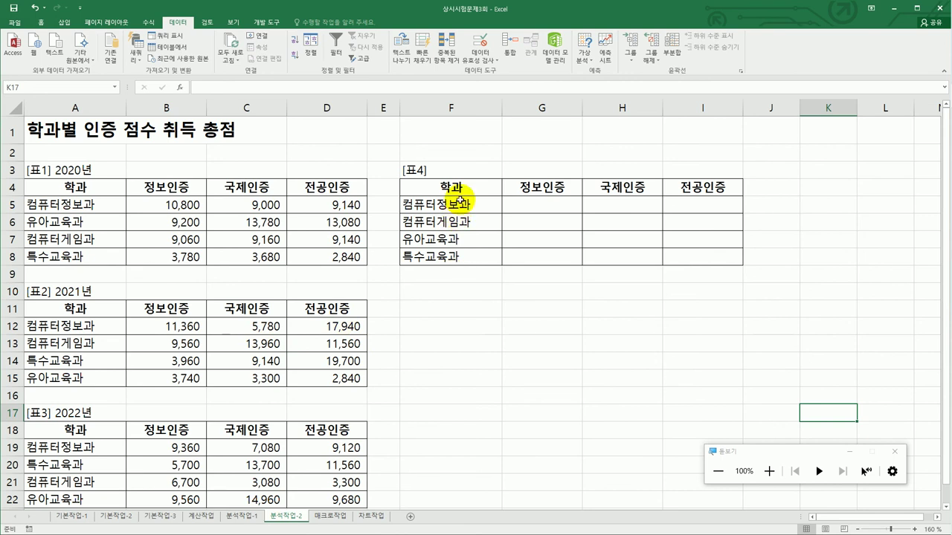
left_click(462, 187)
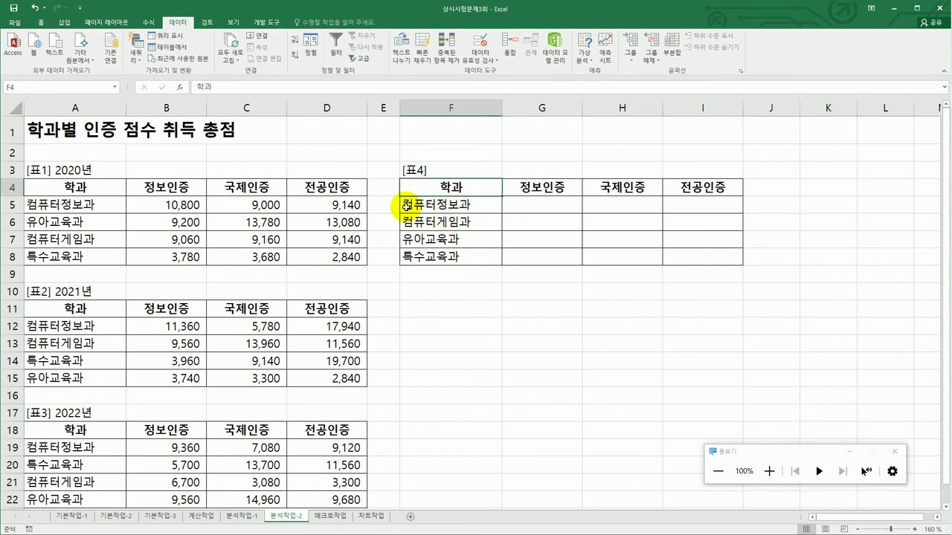
left_click(458, 205)
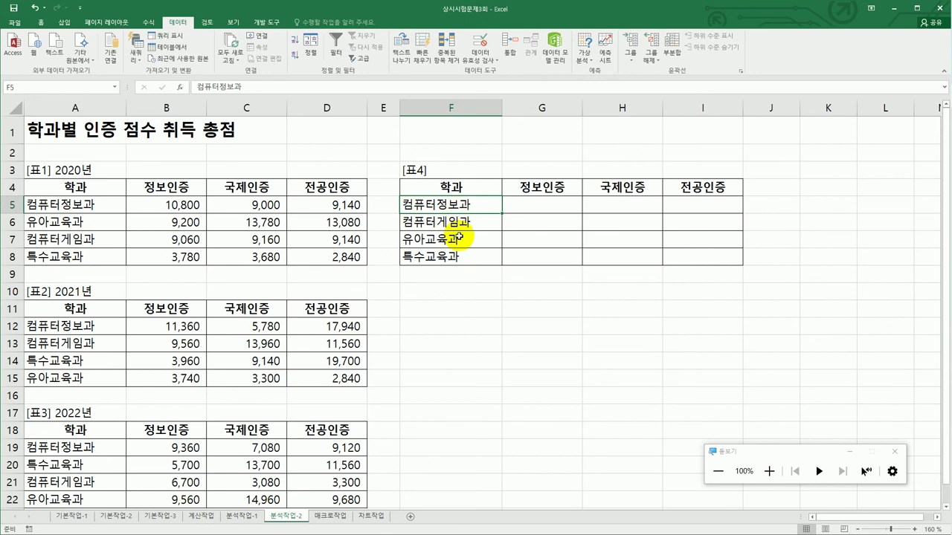
left_click(455, 255)
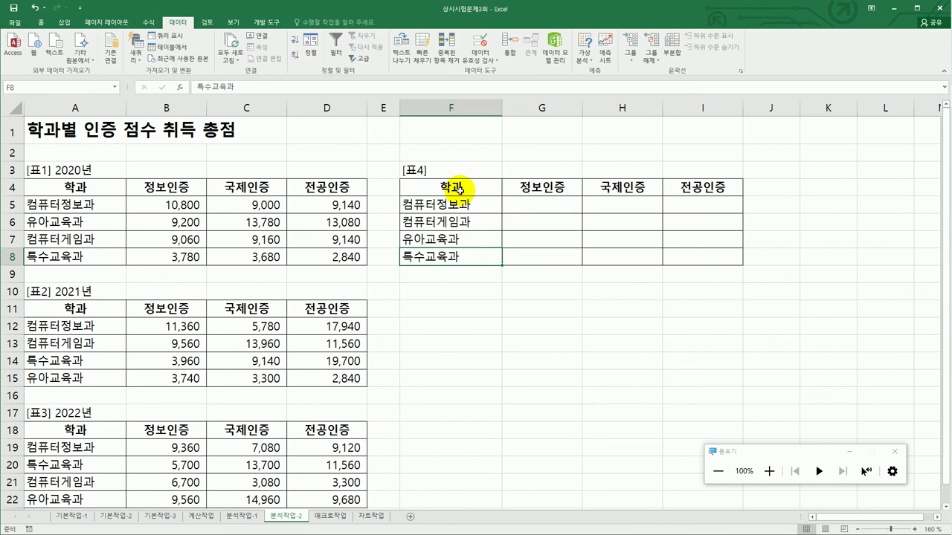
left_click_drag(459, 189, 712, 249)
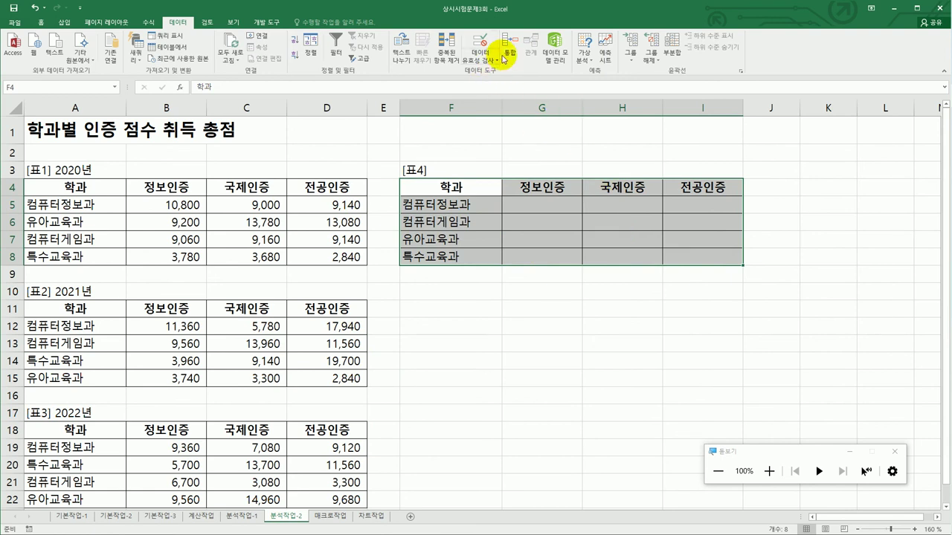
left_click(508, 54)
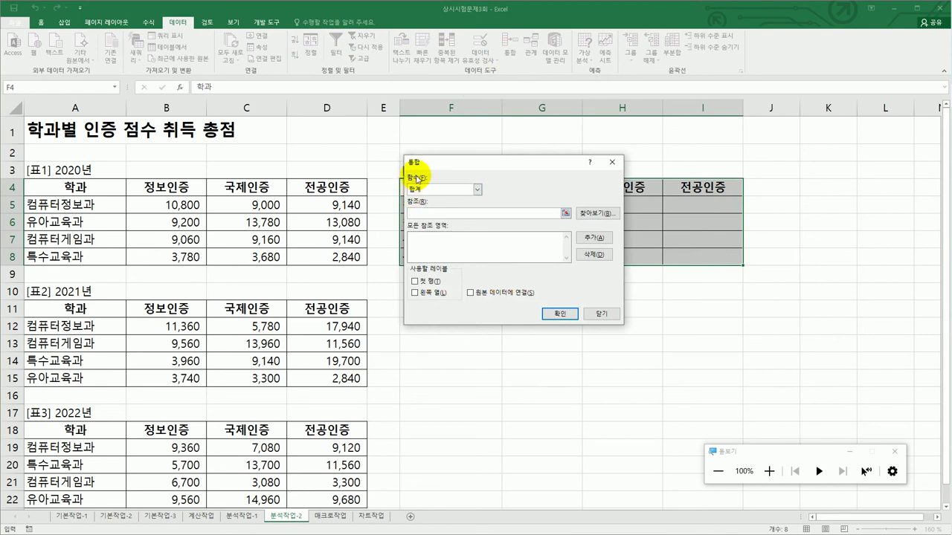
left_click(418, 211)
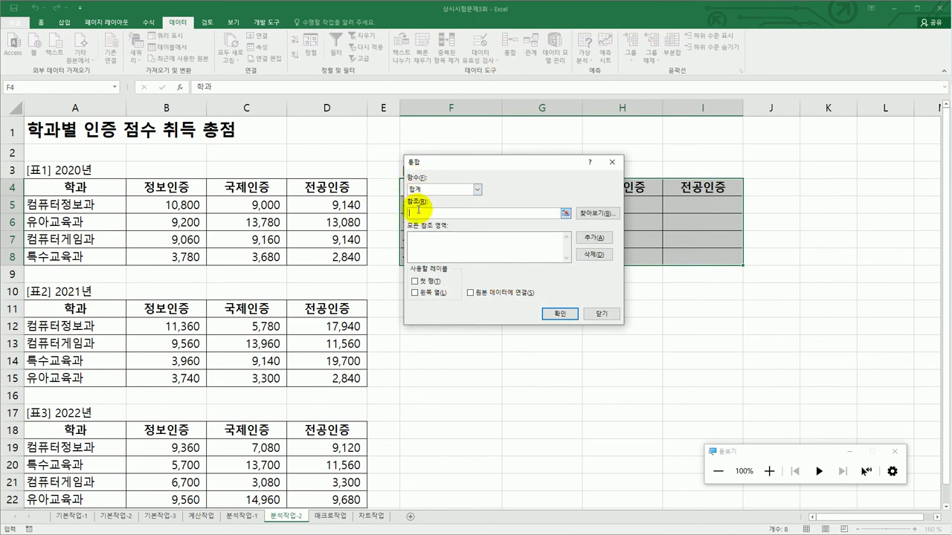
left_click_drag(119, 188, 315, 256)
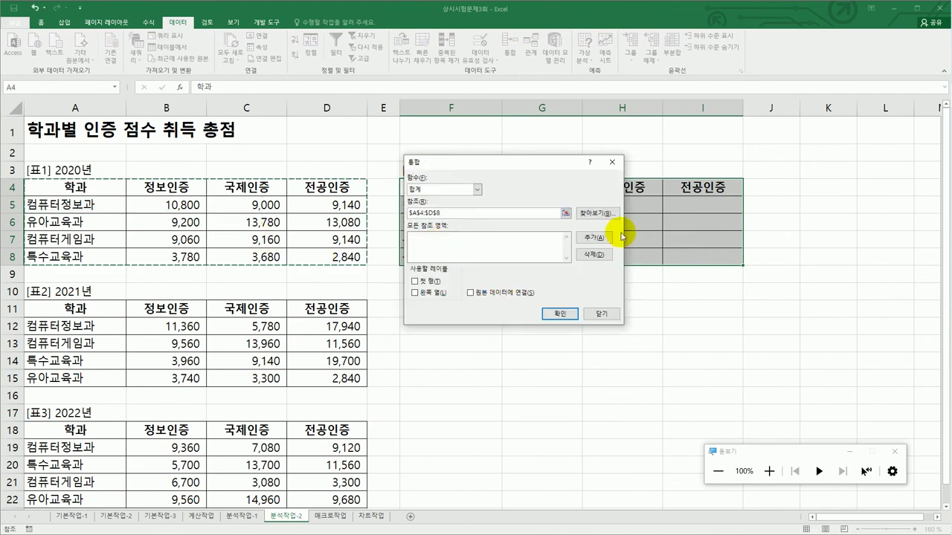
left_click(604, 240)
Add the 2021년 range A11:D15 and the 2022년 range A18:D22 to the consolidation references.
left_click_drag(105, 310, 307, 377)
left_click(592, 238)
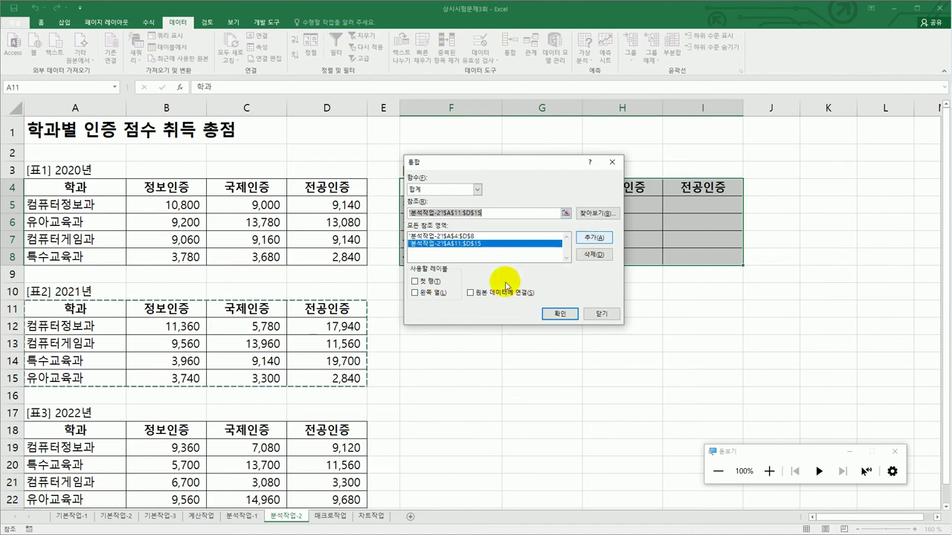
left_click_drag(106, 433, 329, 500)
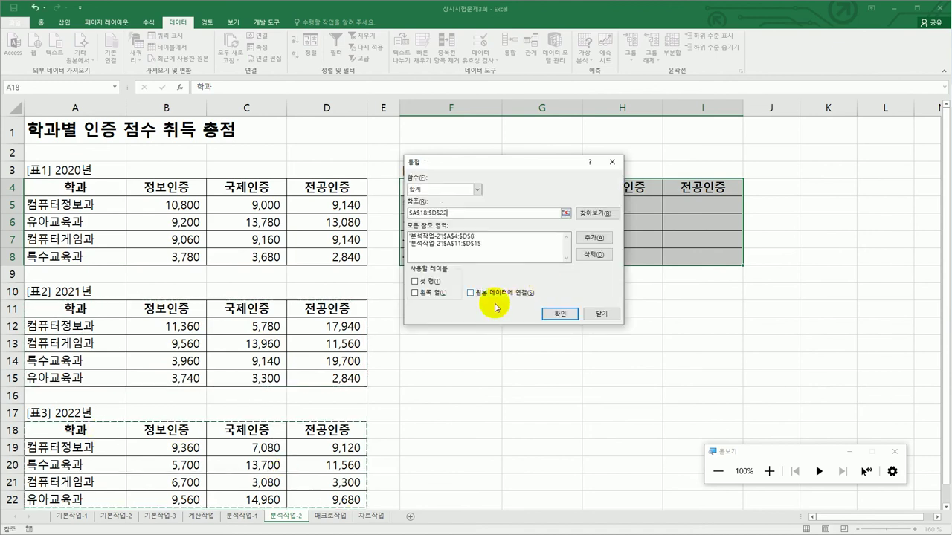
left_click(595, 239)
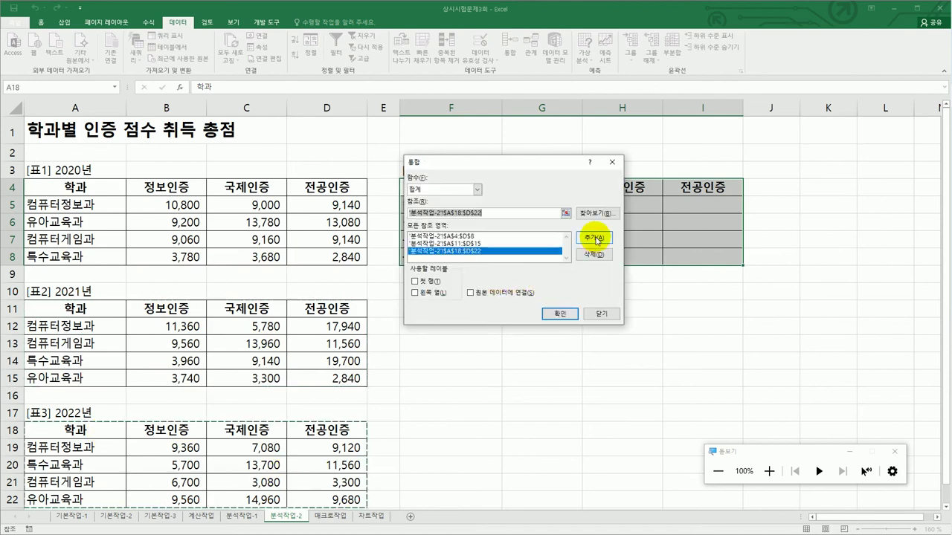
Use both 첫 행 and 왼쪽 열 as consolidation labels and run the consolidation into 표4.
left_click_drag(528, 166, 540, 299)
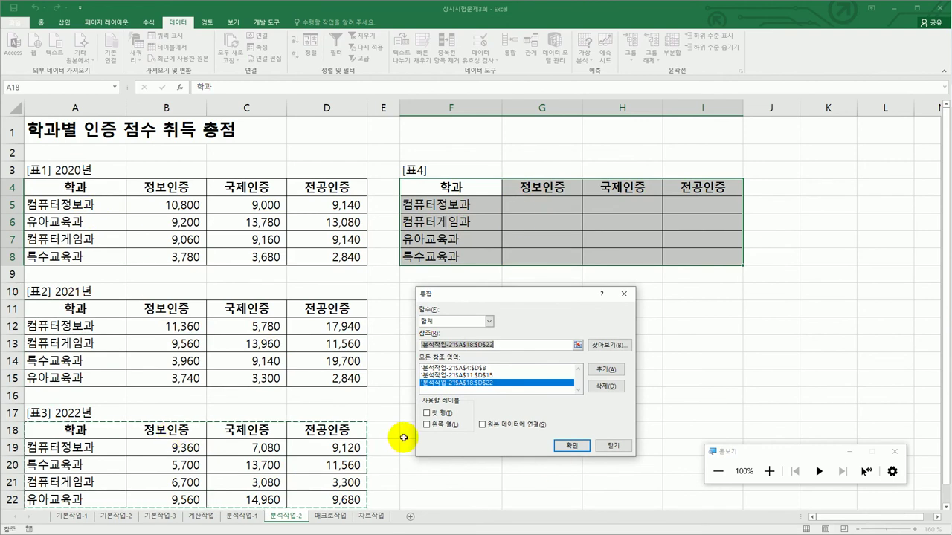
left_click(426, 412)
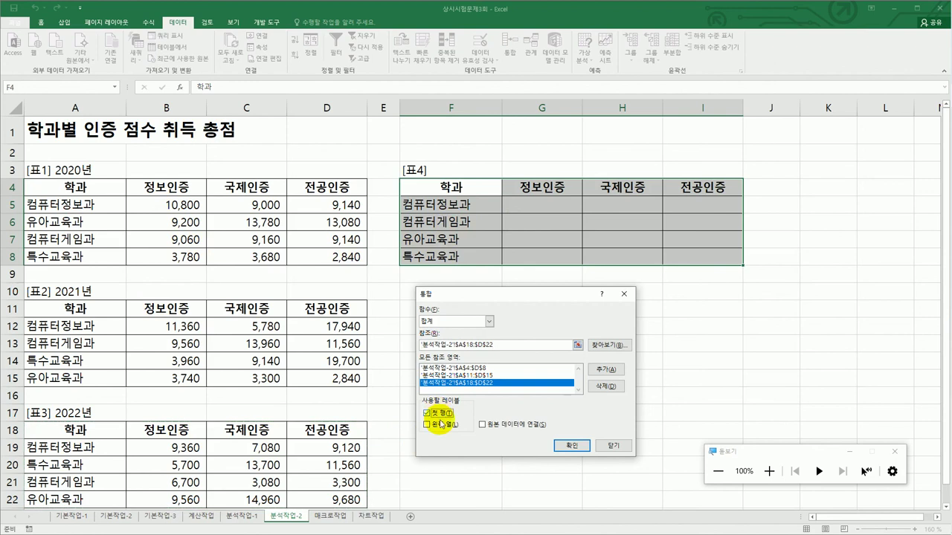
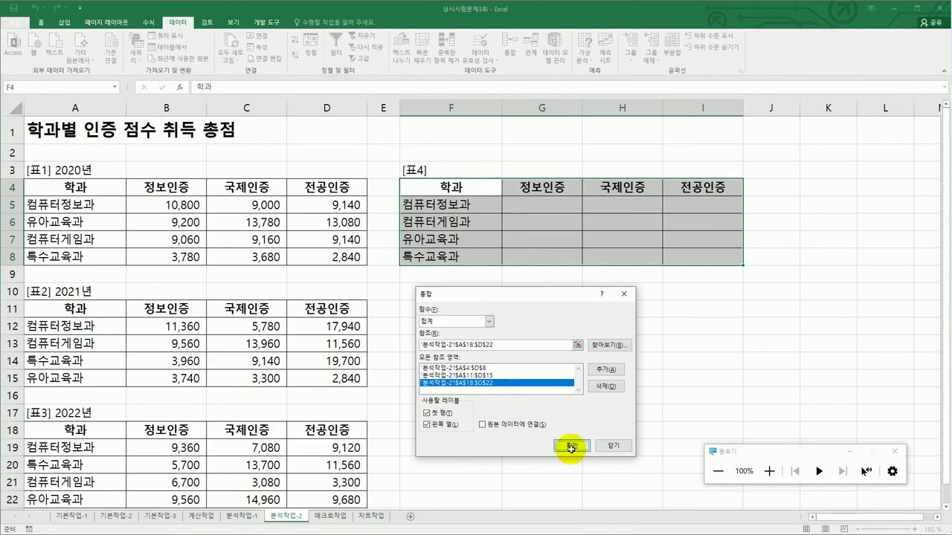
left_click(571, 446)
left_click(577, 255)
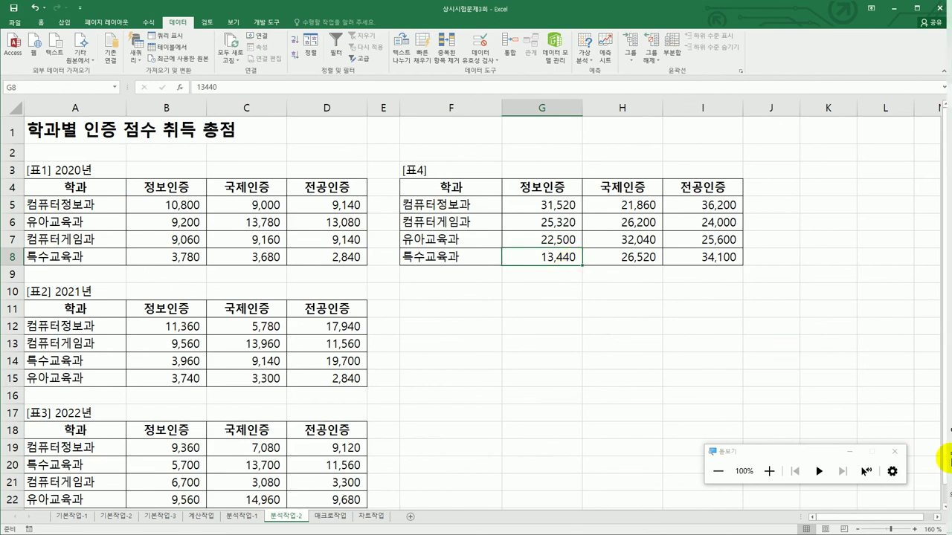
left_click(896, 452)
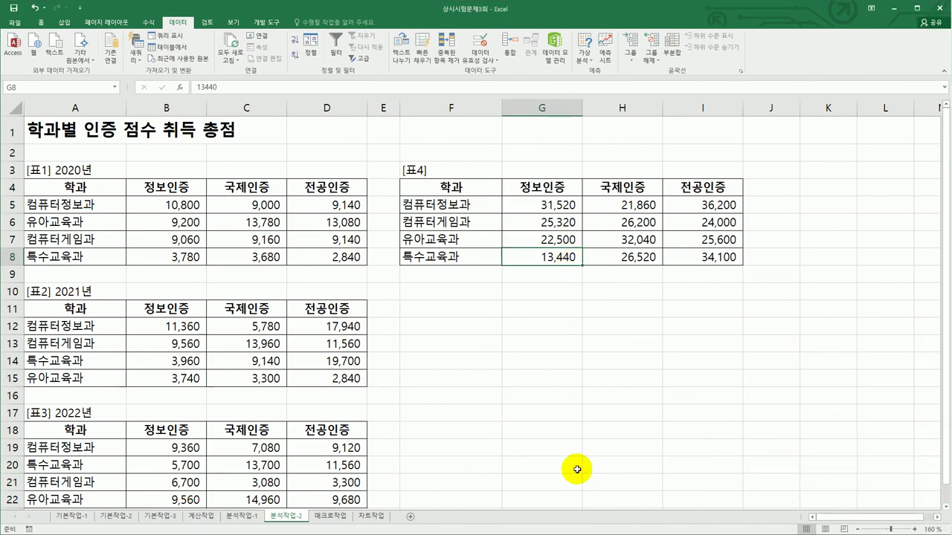
On the 매크로작업 sheet, insert a form control button covering cells G3:H4.
left_click(330, 515)
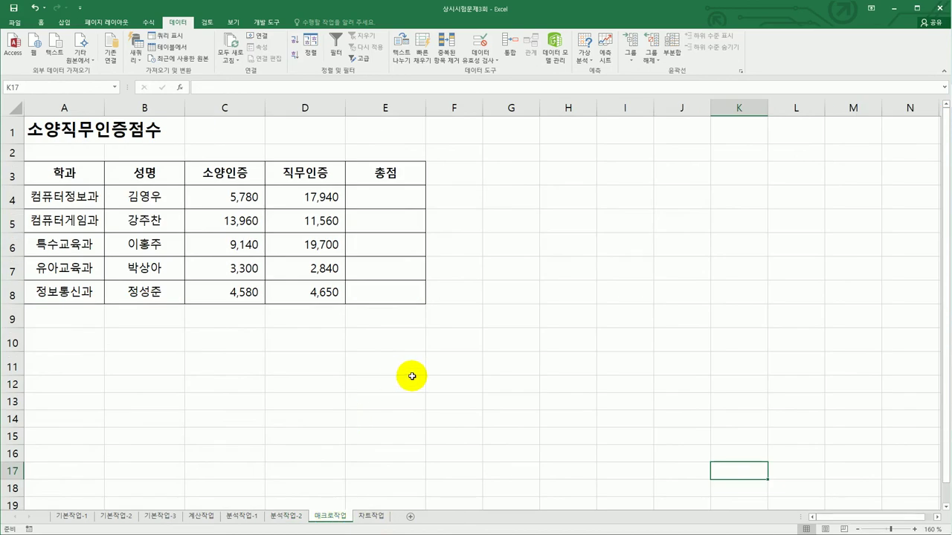
left_click(529, 253)
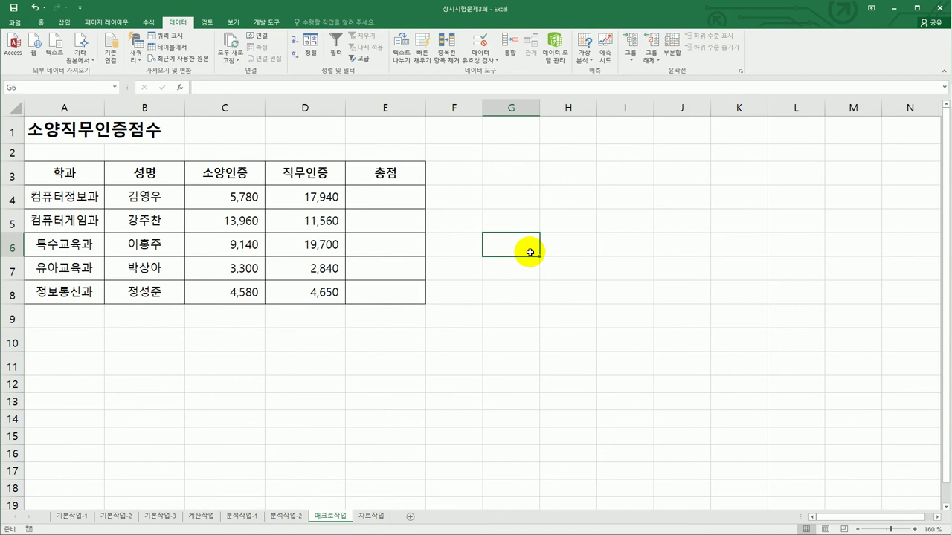
left_click(278, 26)
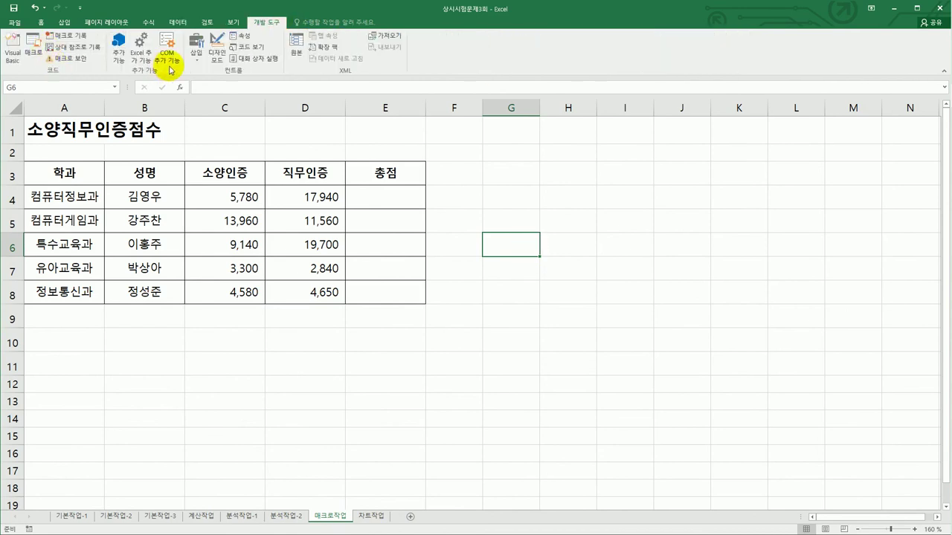
left_click(196, 54)
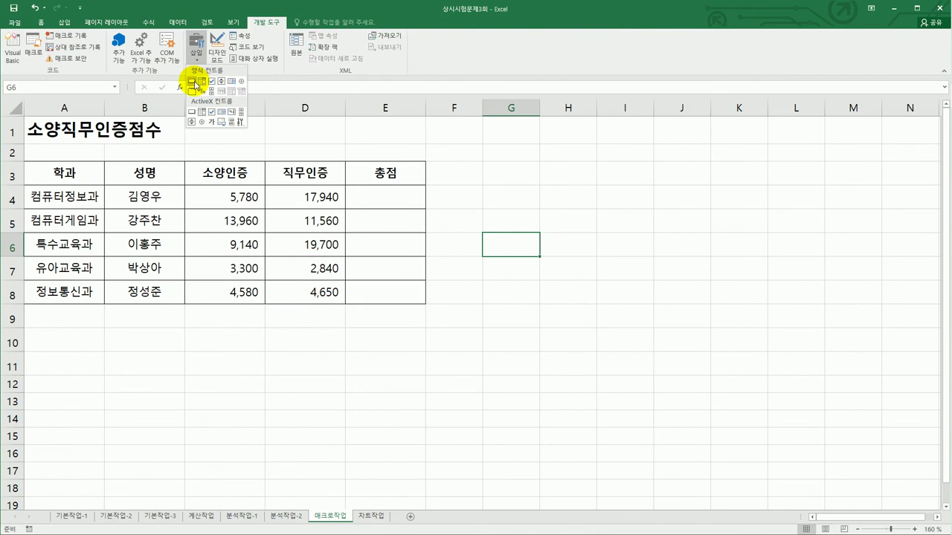
left_click(193, 81)
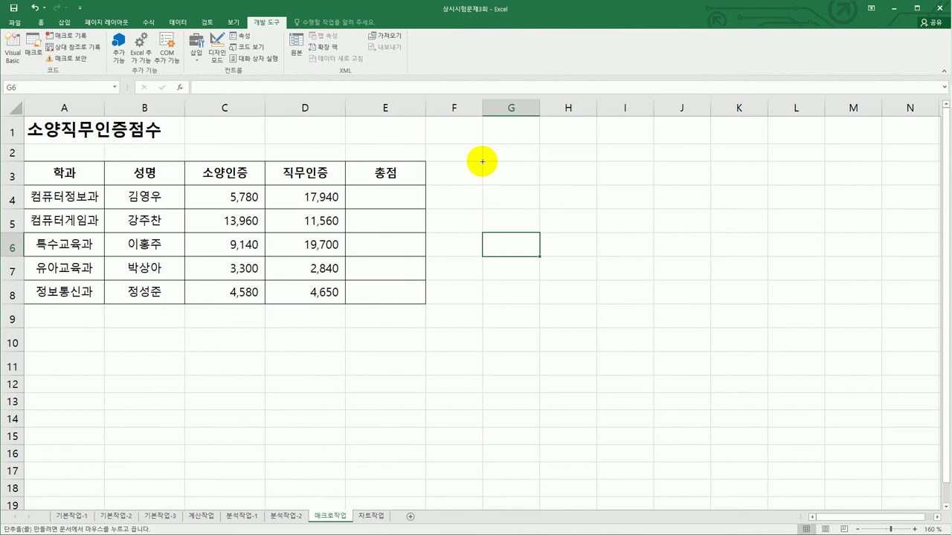
left_click_drag(482, 162, 579, 209)
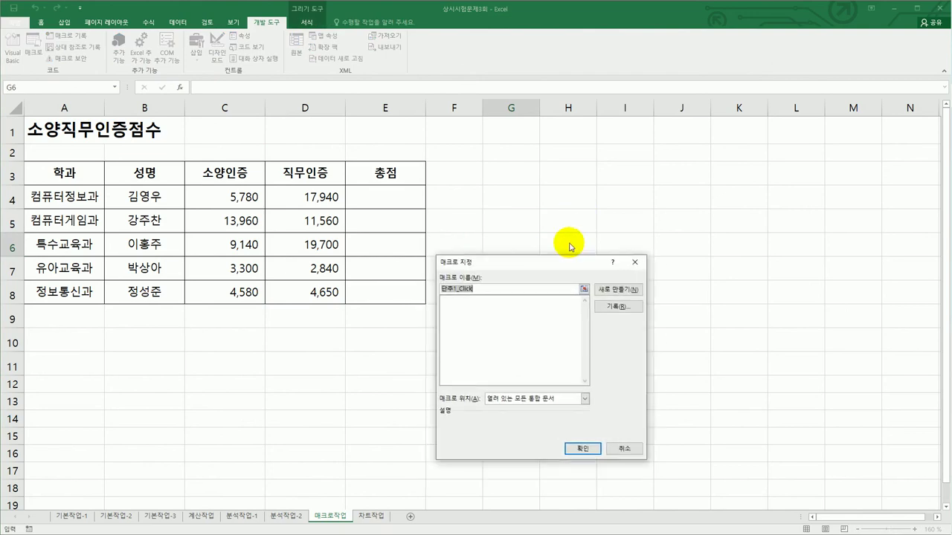
Name the button's macro 총점 and start recording it in the current workbook.
left_click_drag(552, 265, 605, 176)
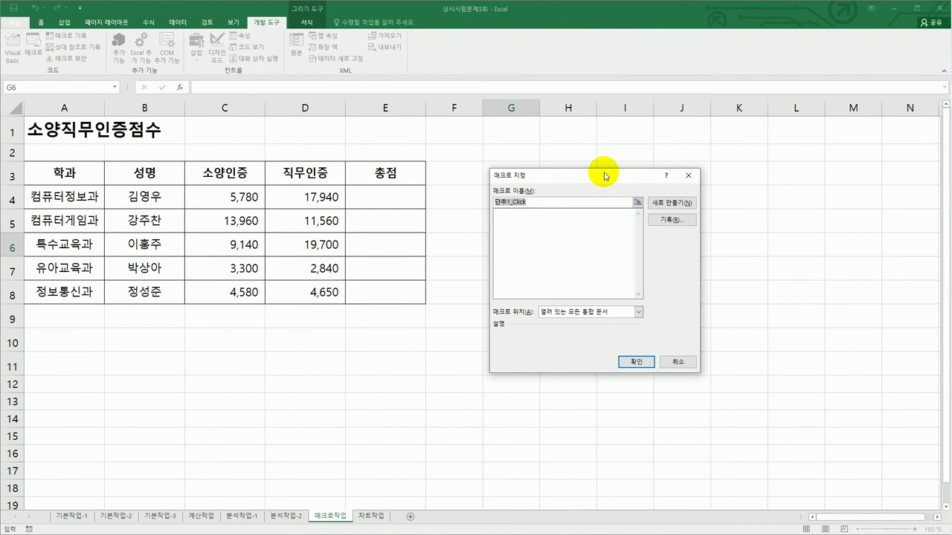
type("chd")
key("BackSpace")
key("BackSpace")
type("총점")
left_click(661, 220)
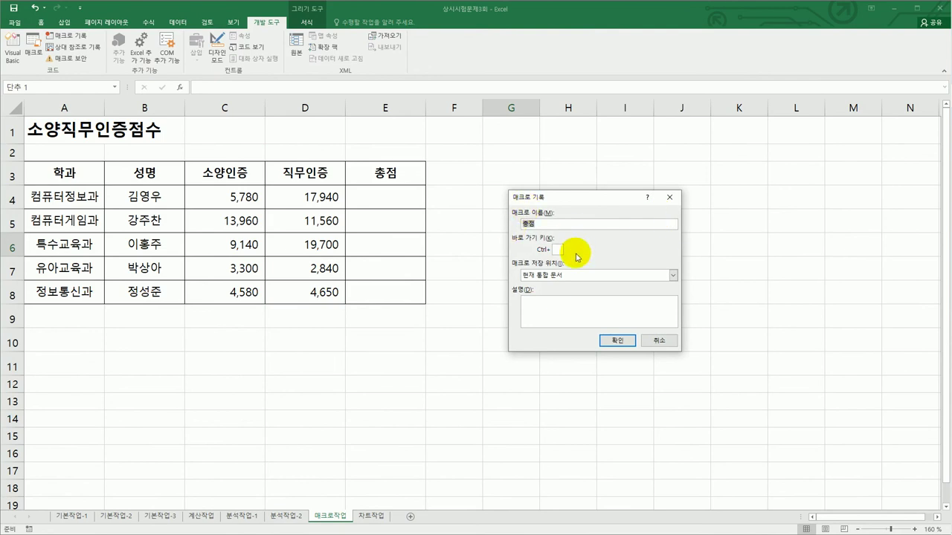
left_click(616, 339)
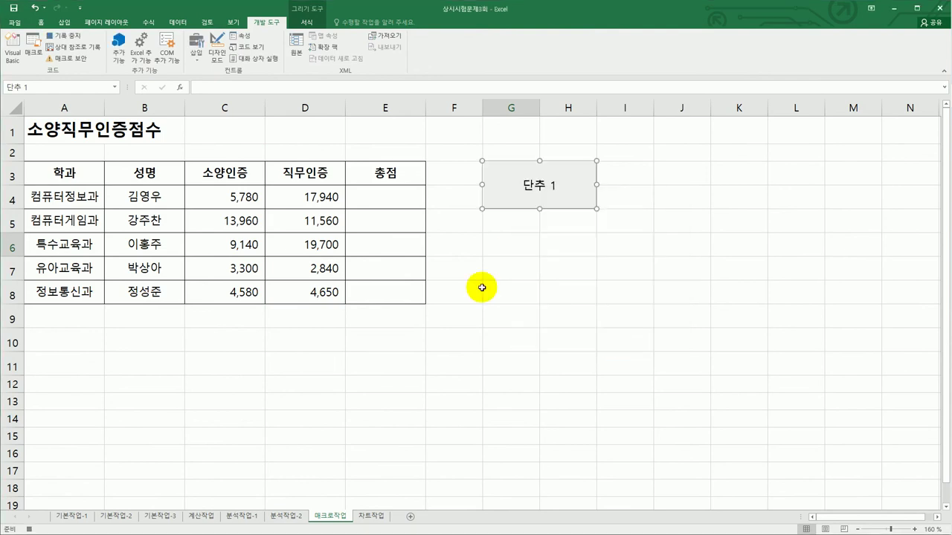
Record =C4+D4 in the 총점 cell E4, fill the formula down through E8, and stop the macro recording.
left_click(399, 202)
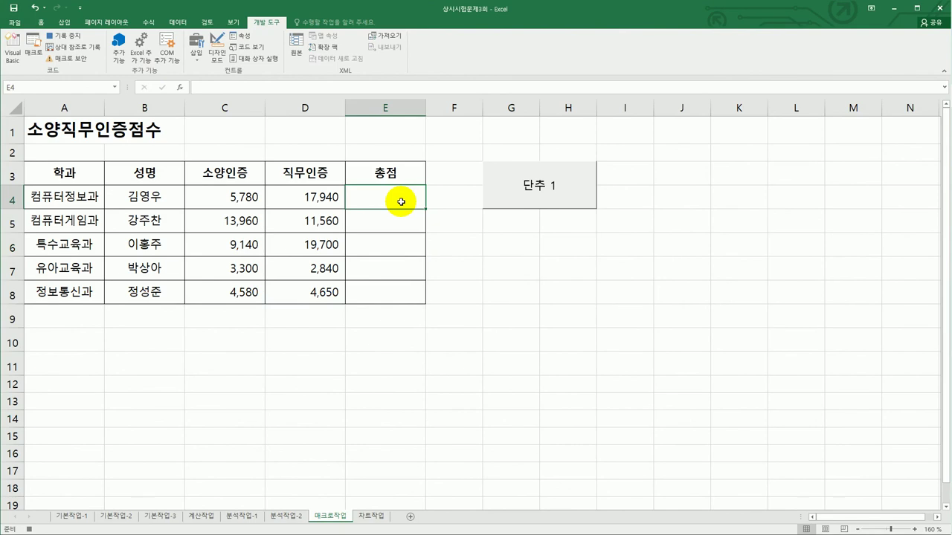
type("=")
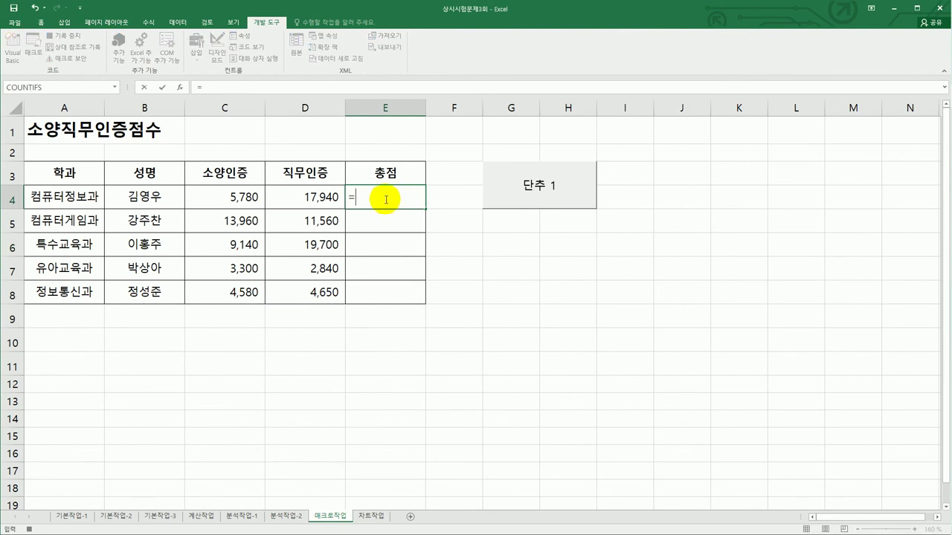
left_click(262, 198)
type("+")
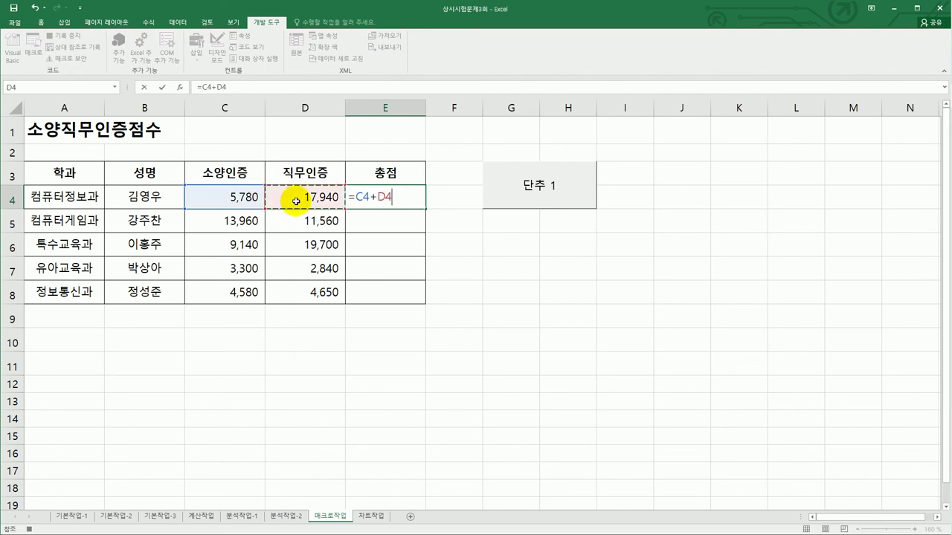
key("Return")
left_click(394, 196)
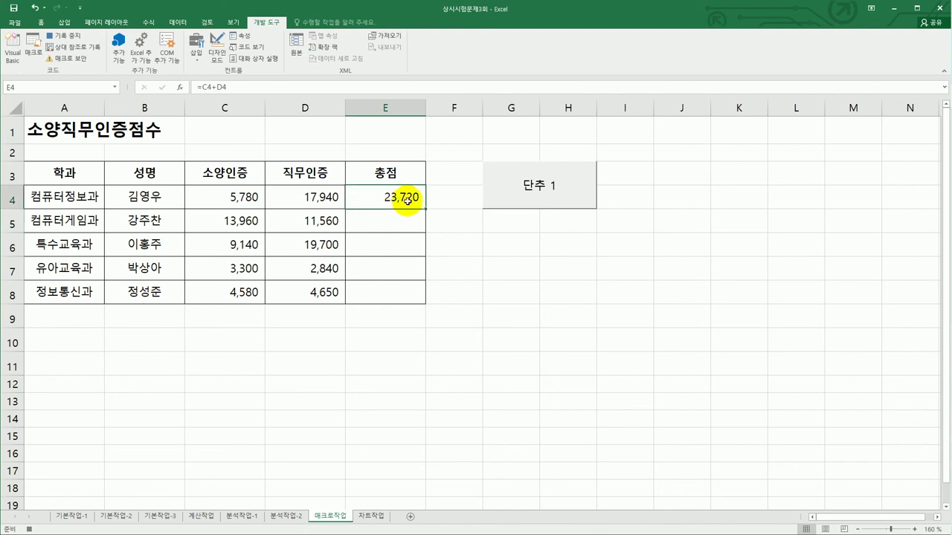
left_click_drag(426, 208, 425, 296)
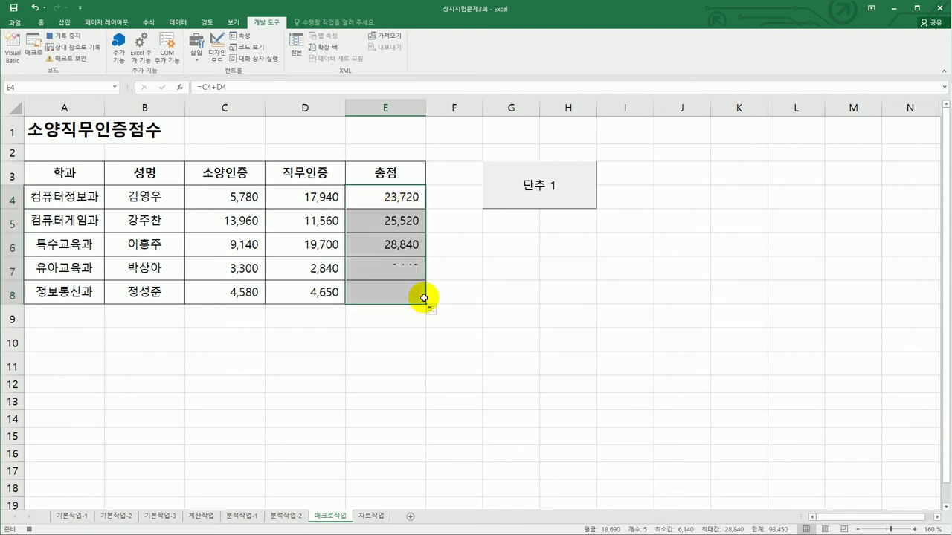
left_click(413, 294)
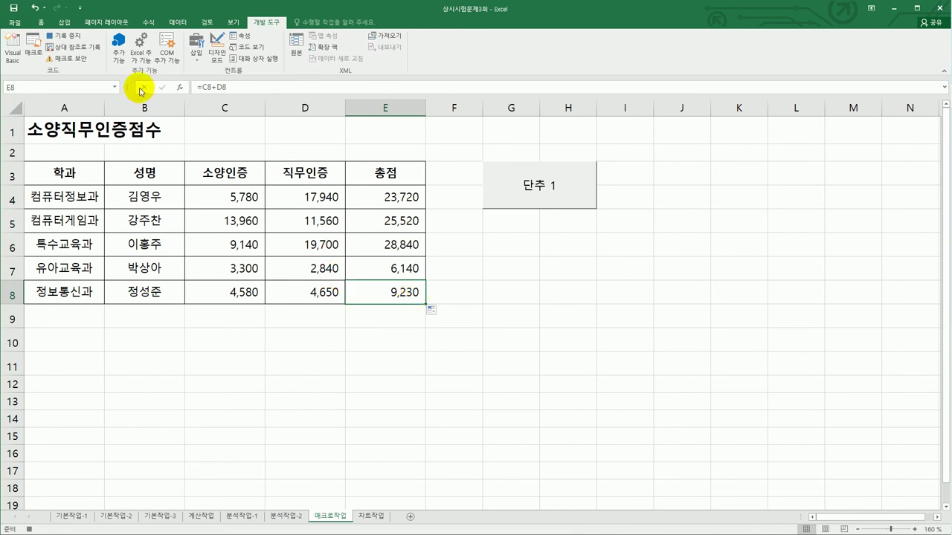
left_click(75, 43)
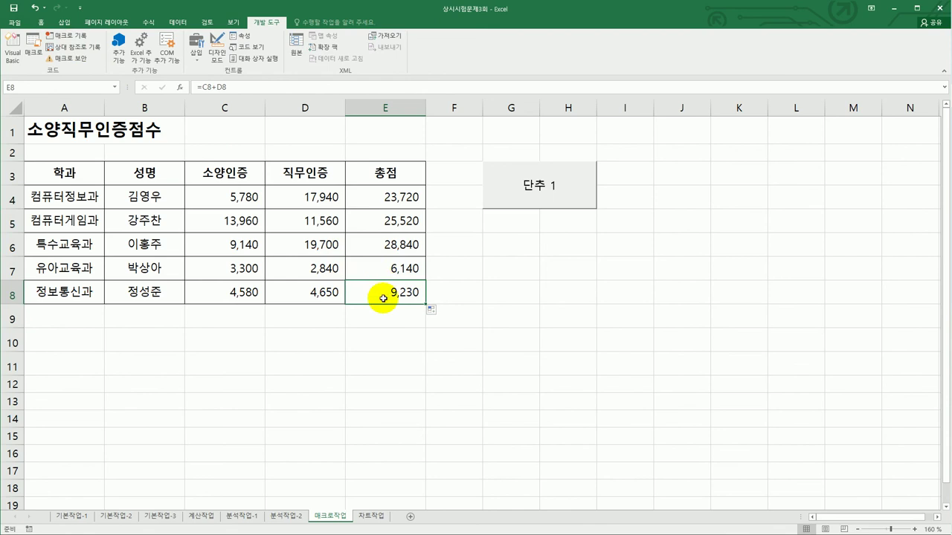
Change the text on the form control button over G3:H4 to 총점.
right_click(551, 189)
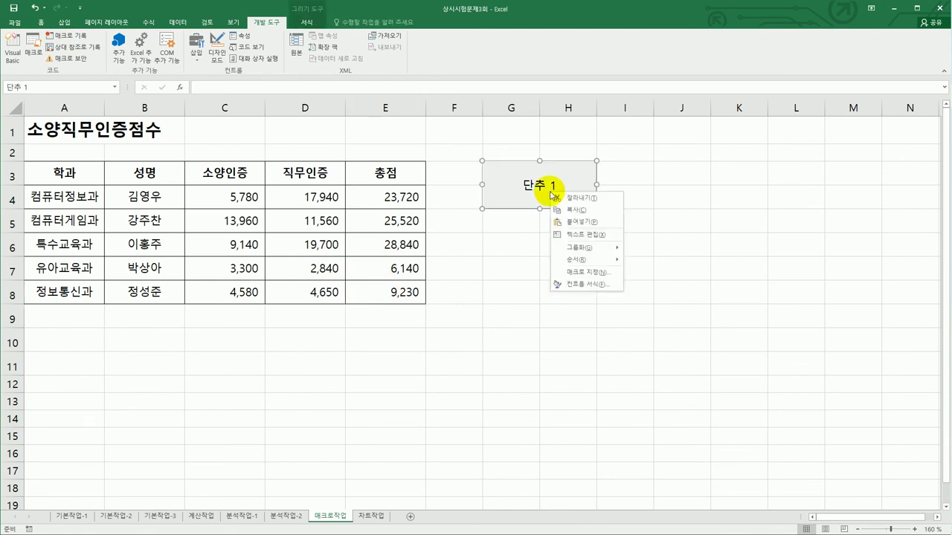
left_click(588, 235)
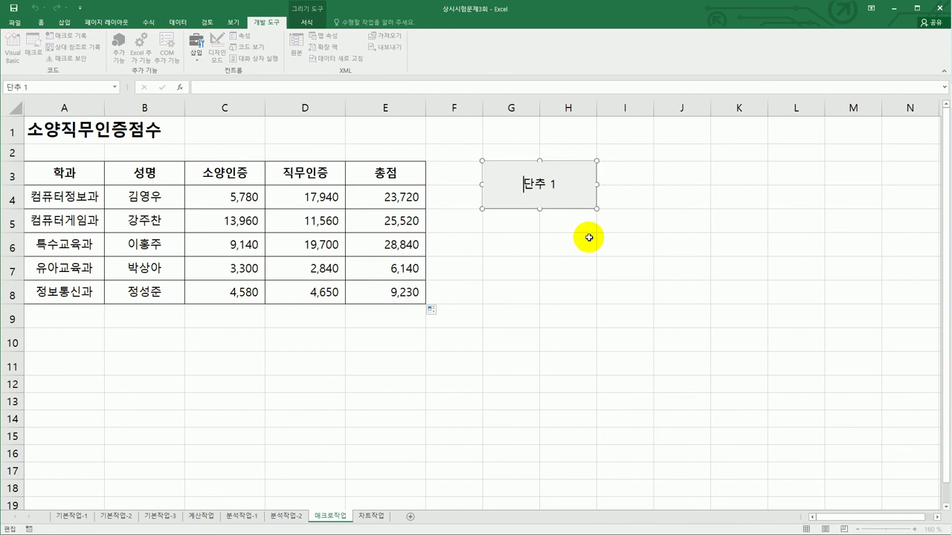
key("ctrl+a")
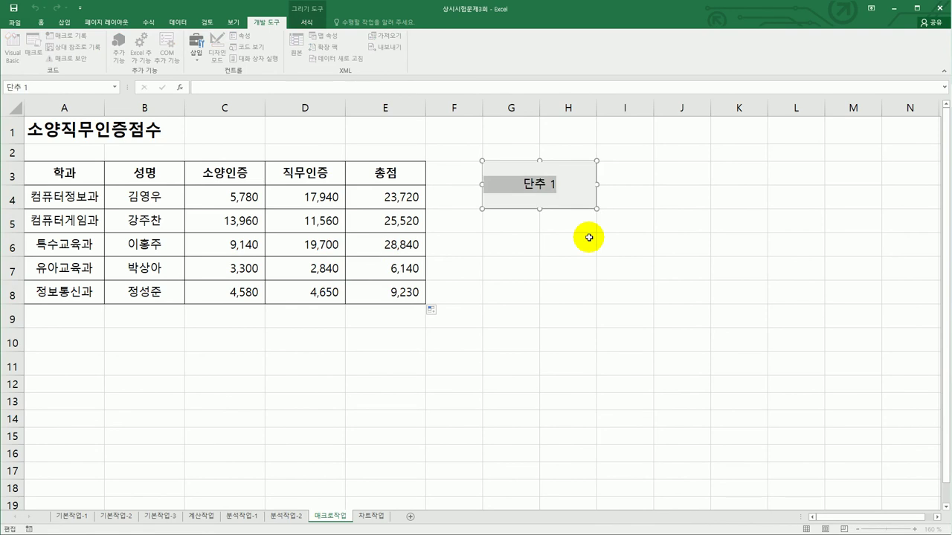
type("총점")
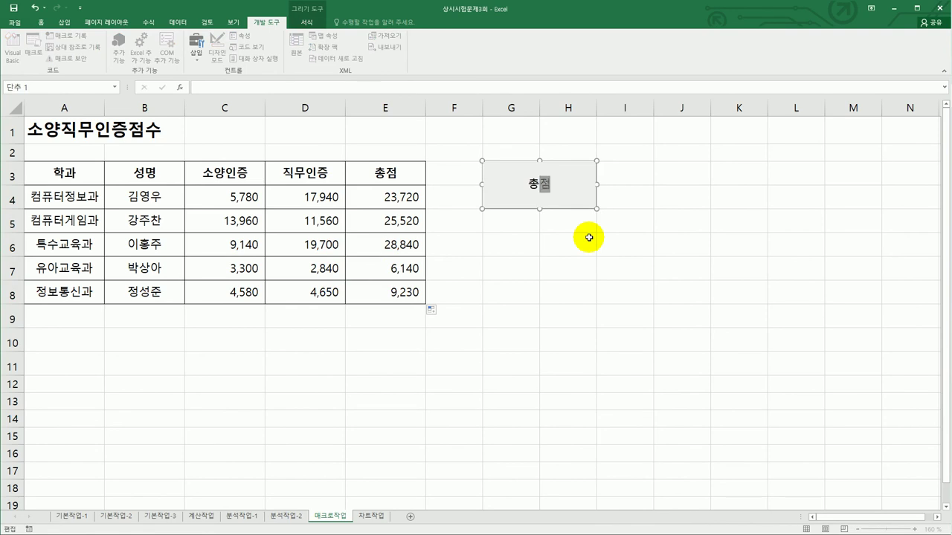
left_click(585, 270)
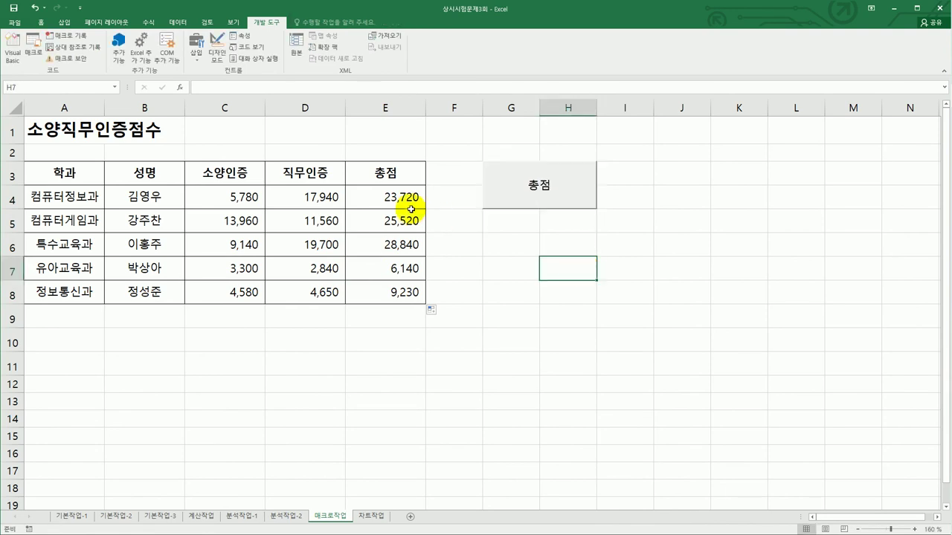
Clear the totals in E4:E8 and run the 총점 button to test its macro.
left_click_drag(408, 206, 419, 310)
key("Delete")
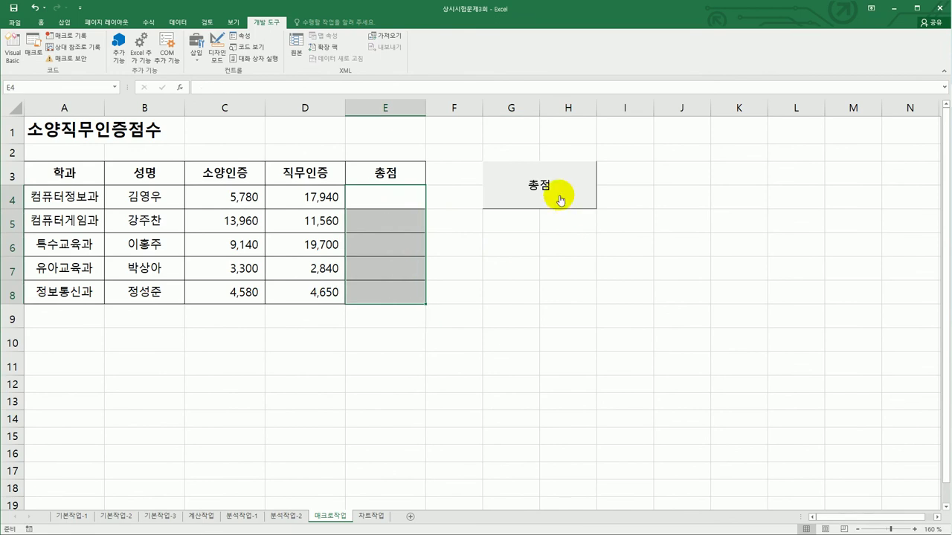
left_click(559, 197)
left_click(632, 238)
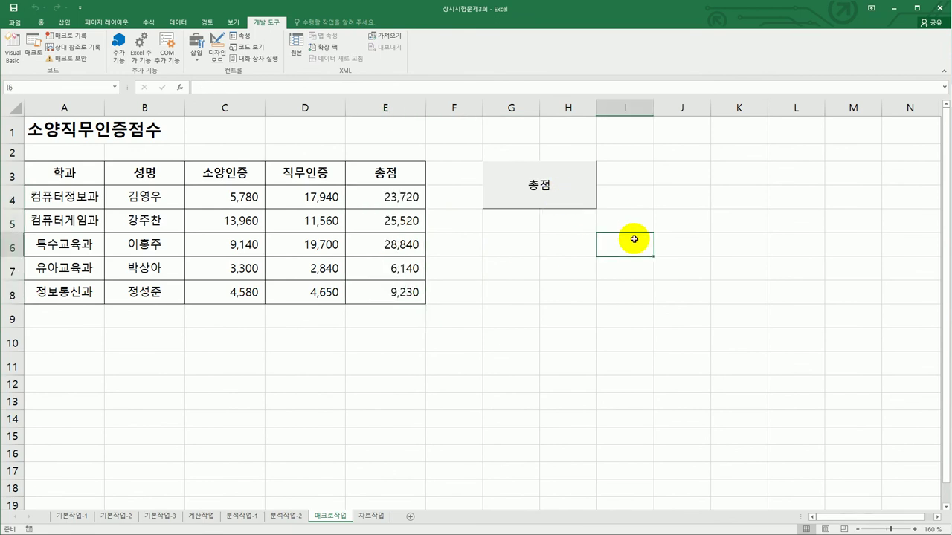
Insert a bevel (빗면) shape covering cells G6:H7 and label it 채우기.
left_click(72, 27)
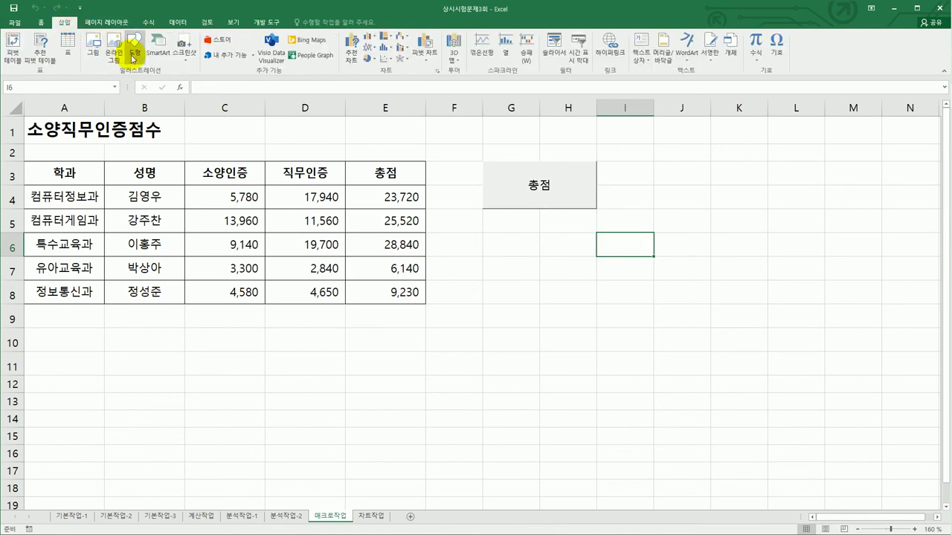
left_click(133, 47)
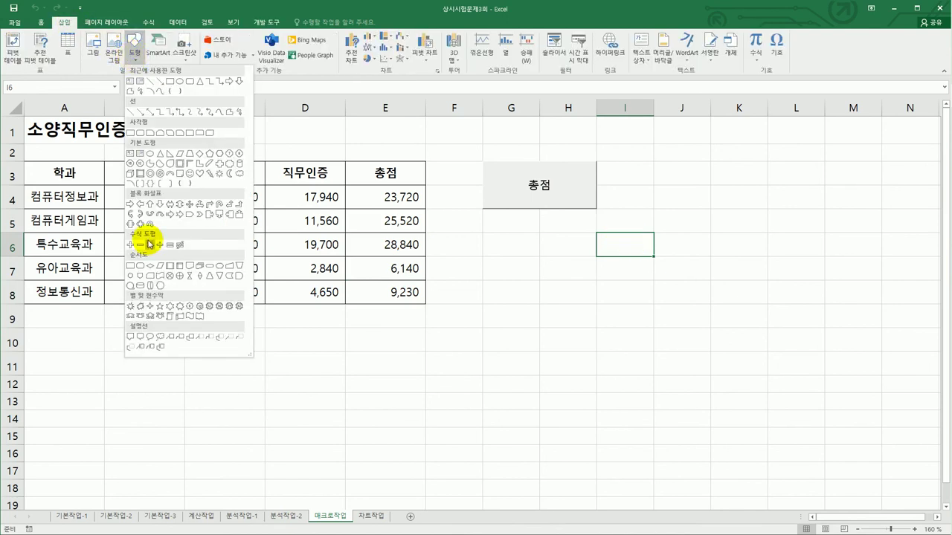
left_click(139, 173)
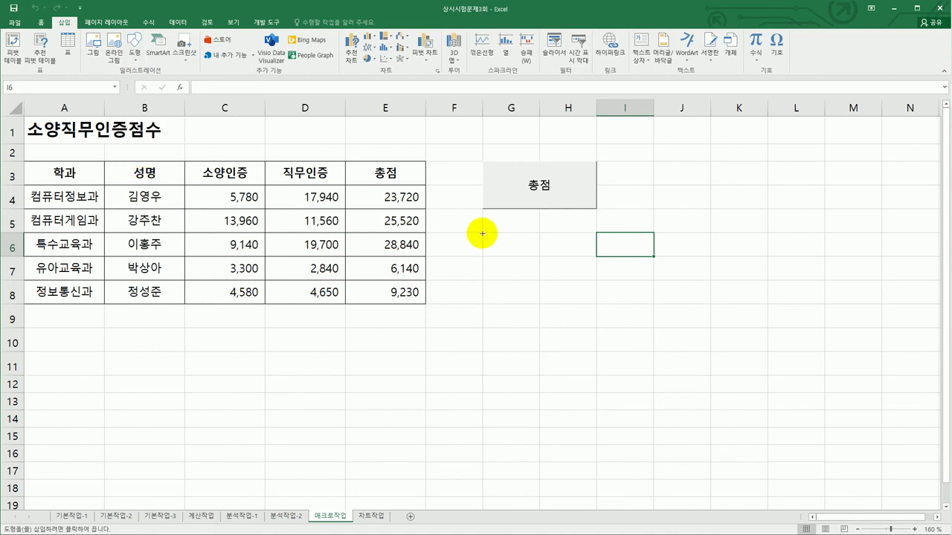
left_click_drag(481, 234, 581, 286)
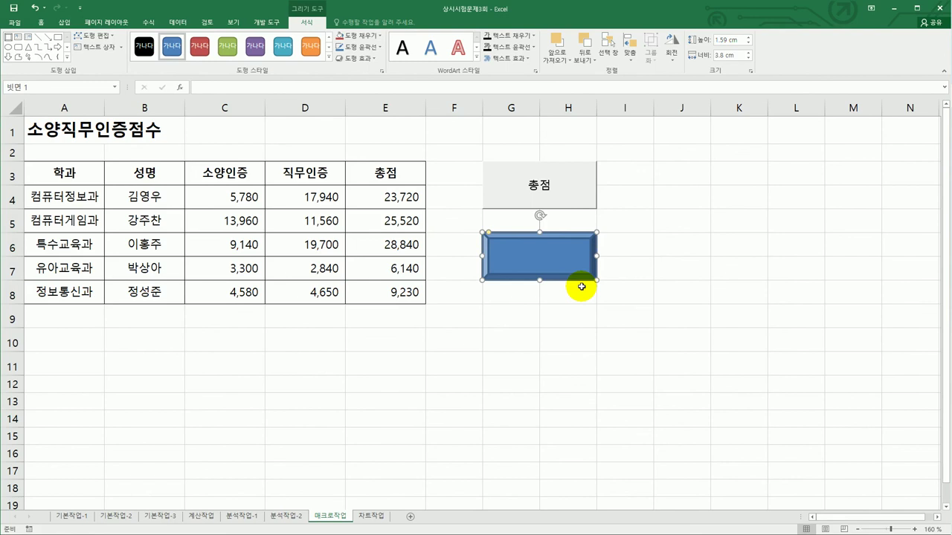
type("채우기")
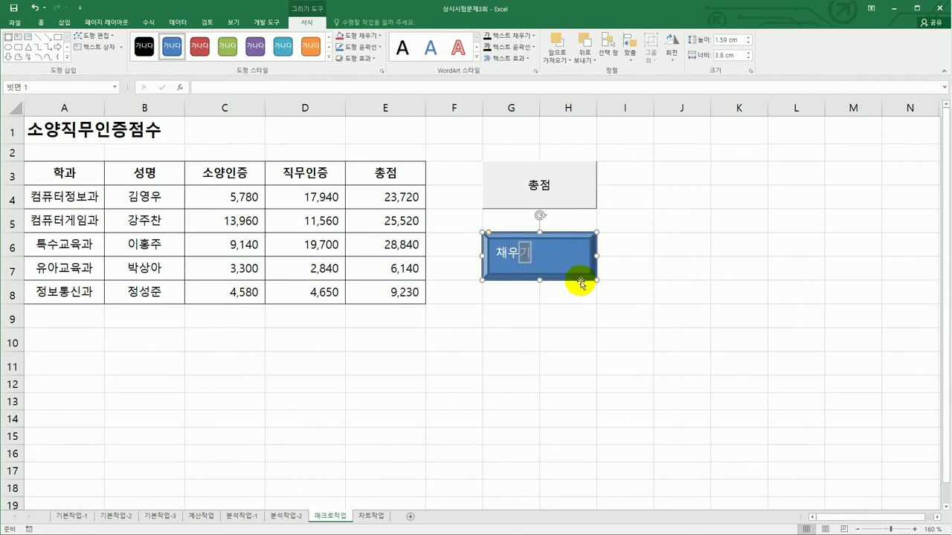
Assign a new macro named 채우기 to the bevel shape and start recording it in the current workbook.
right_click(573, 262)
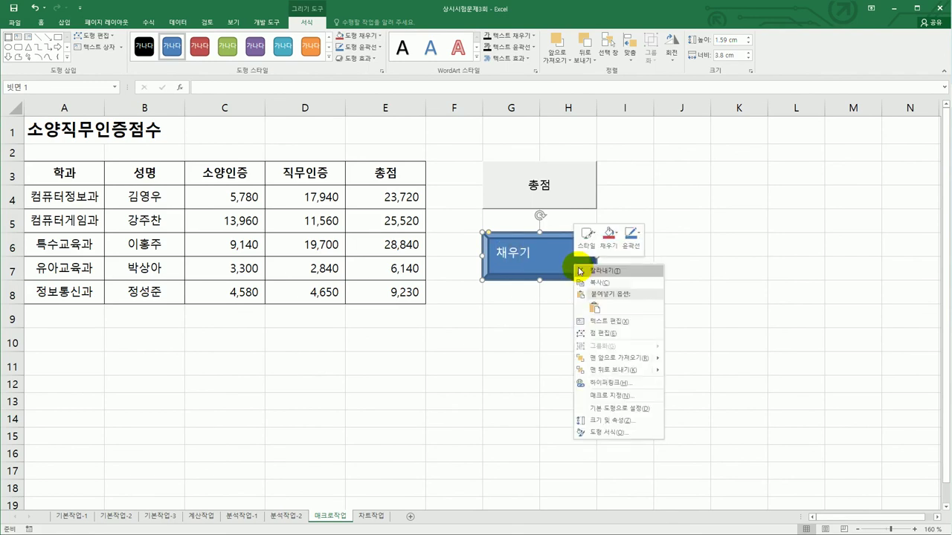
left_click(619, 396)
type("채우기")
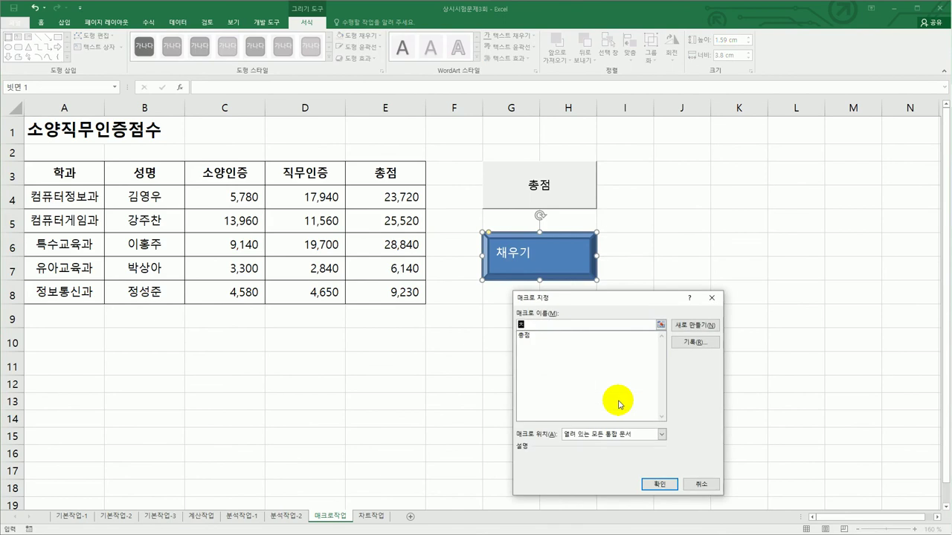
left_click(694, 342)
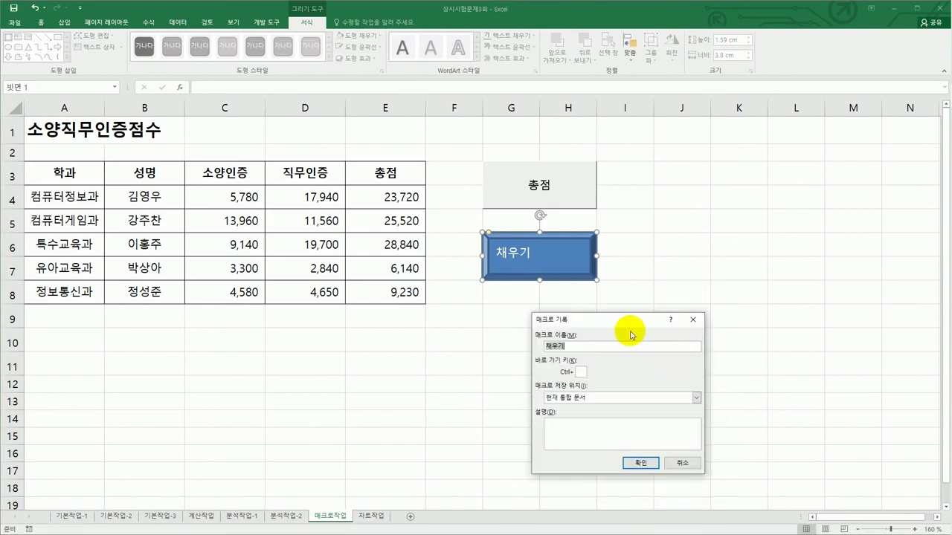
left_click_drag(628, 319, 702, 160)
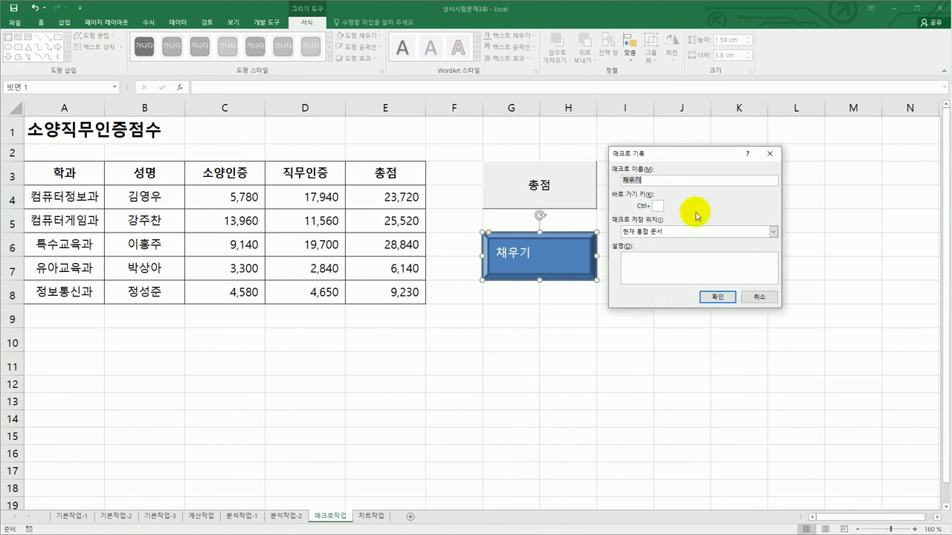
left_click(709, 300)
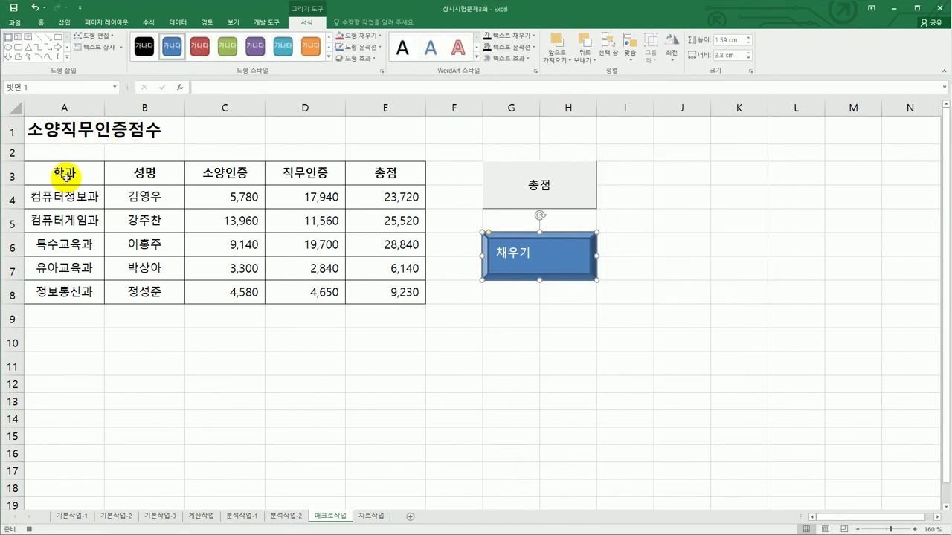
Record a standard yellow fill on the header cells A3:E3 and stop the macro recording.
left_click_drag(64, 172, 364, 174)
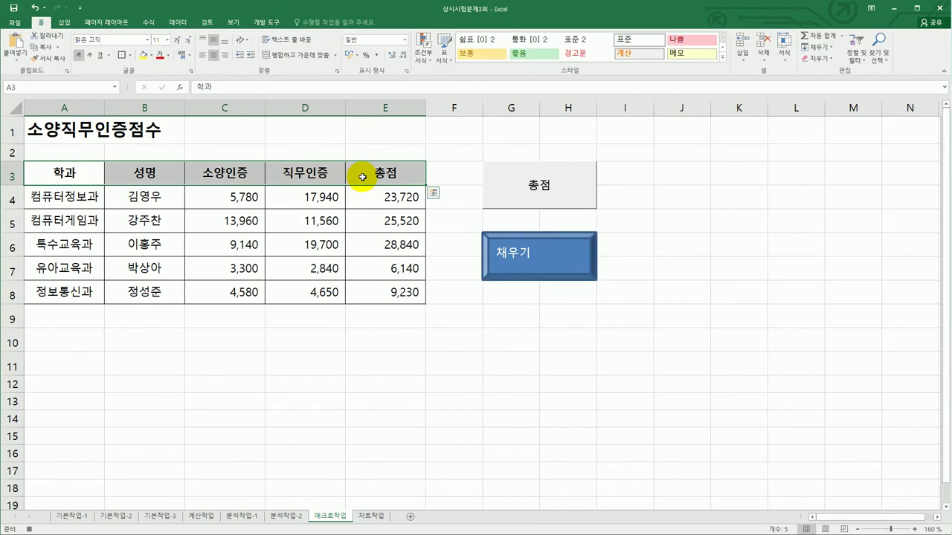
left_click(153, 58)
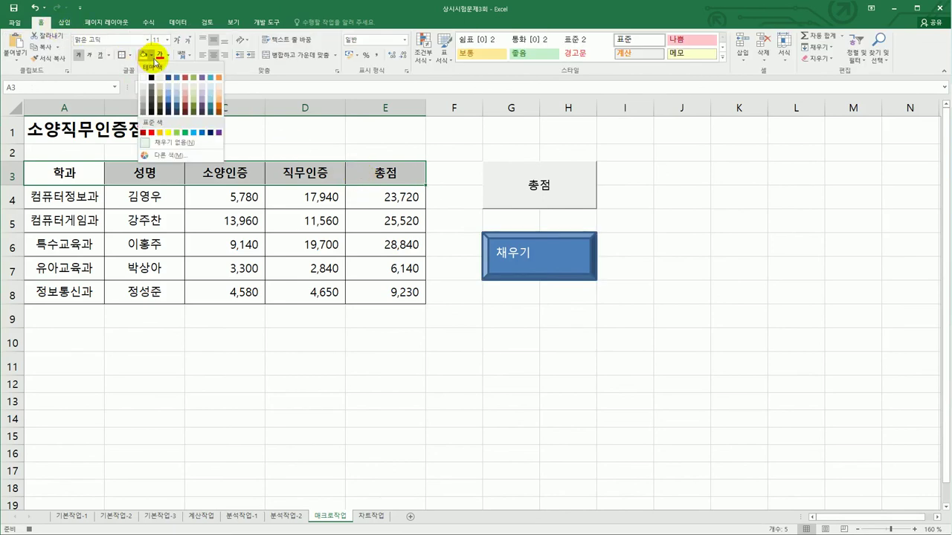
left_click(169, 134)
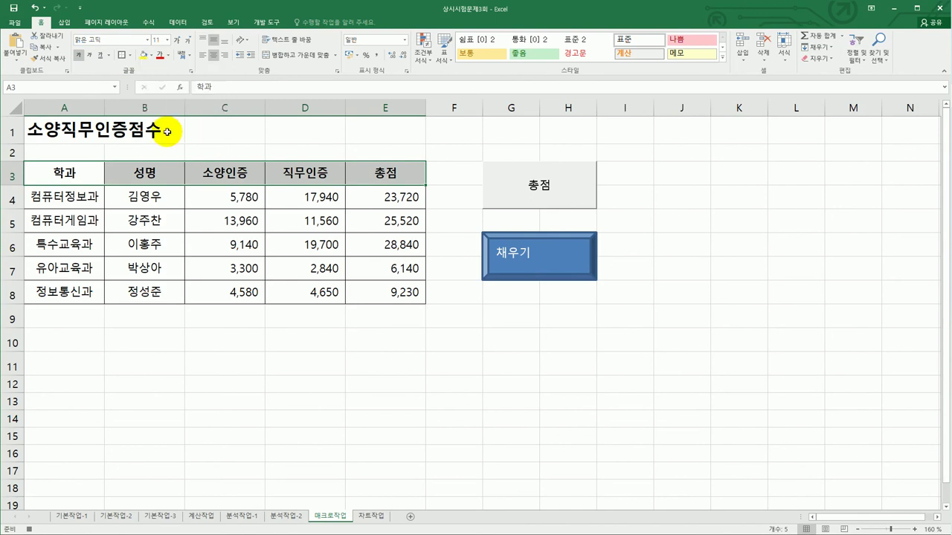
left_click(391, 176)
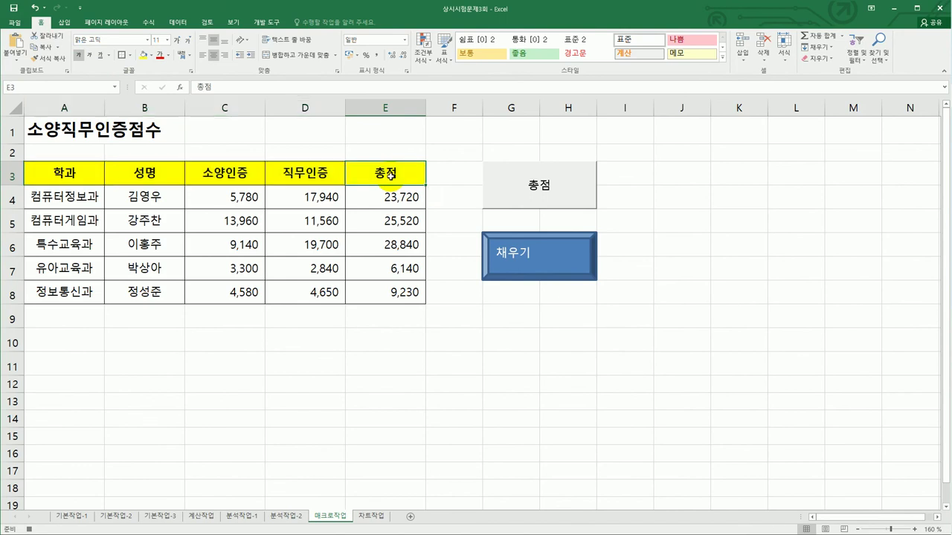
left_click(265, 22)
left_click(63, 36)
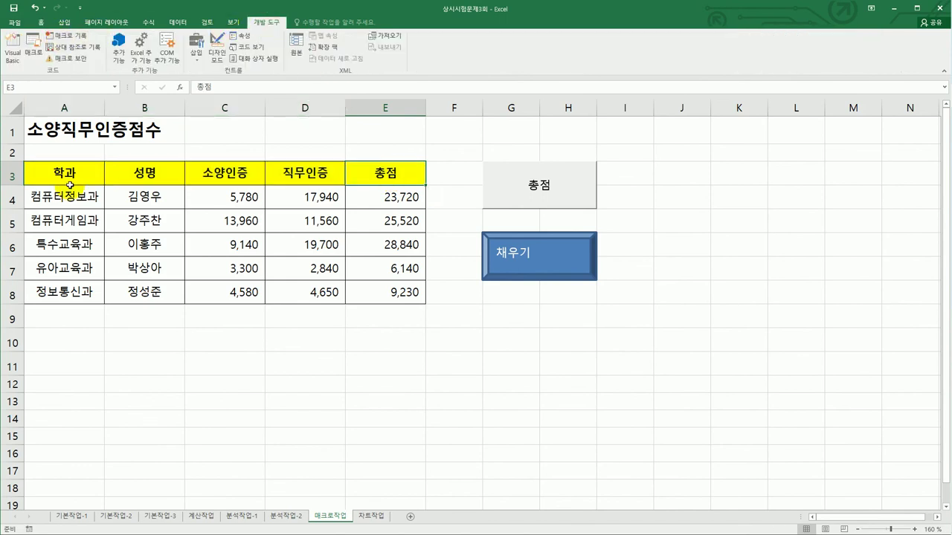
Remove the fill from header cells A3:E3 and run the 채우기 shape to test its macro.
left_click_drag(68, 173, 354, 179)
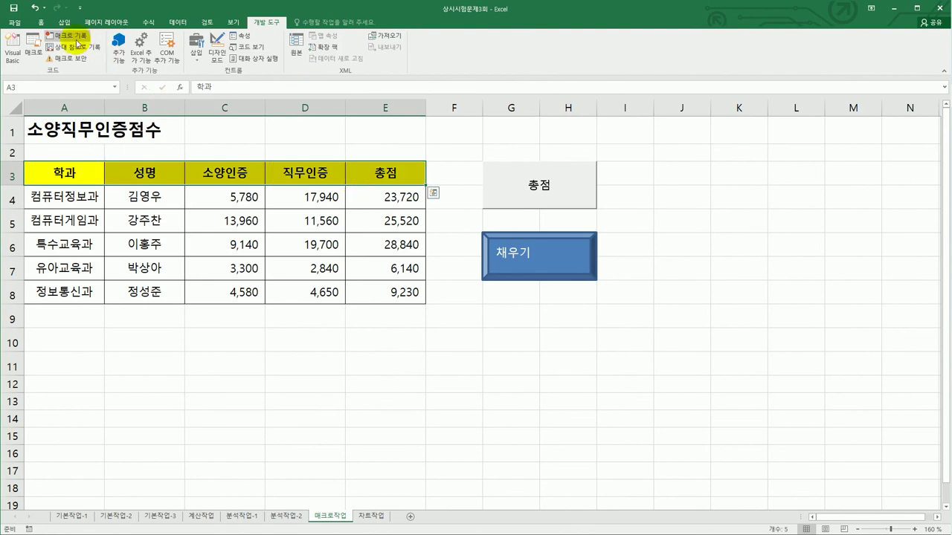
left_click(49, 24)
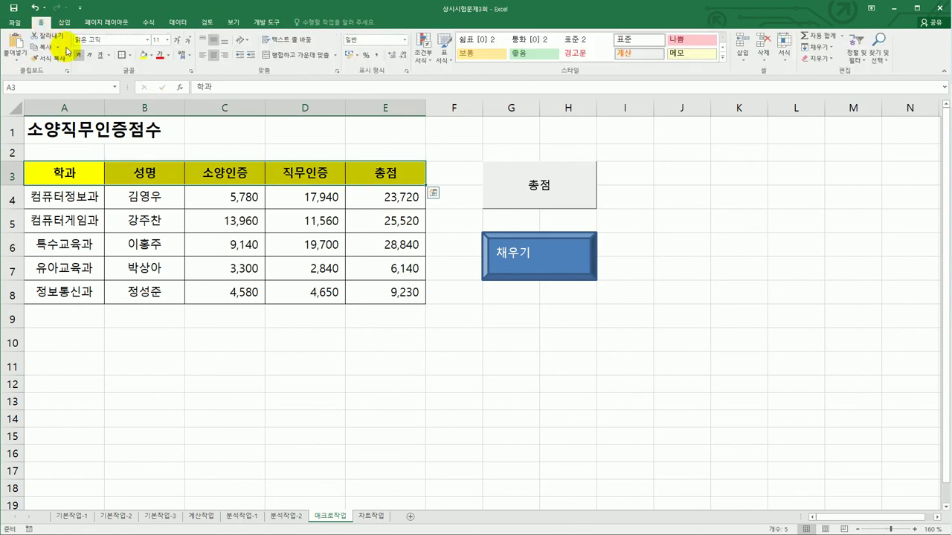
left_click(151, 55)
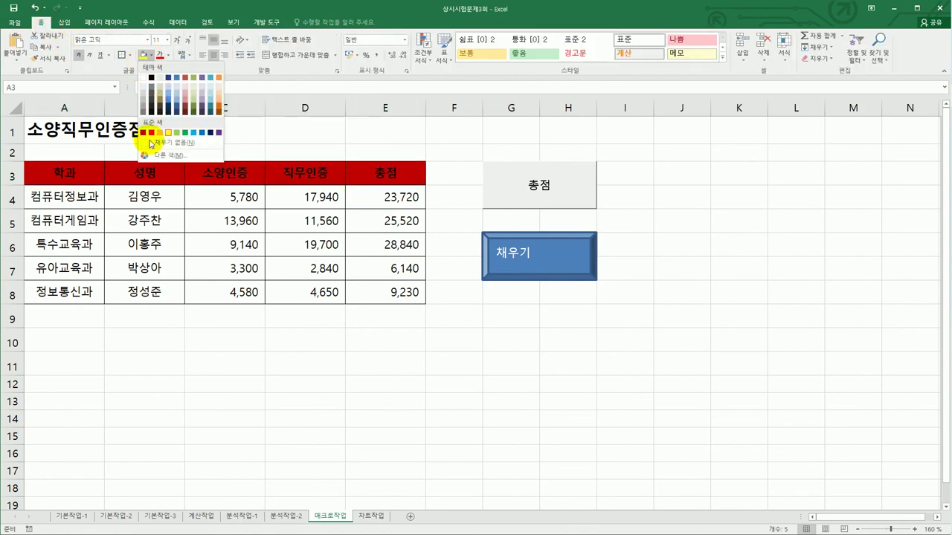
left_click(157, 143)
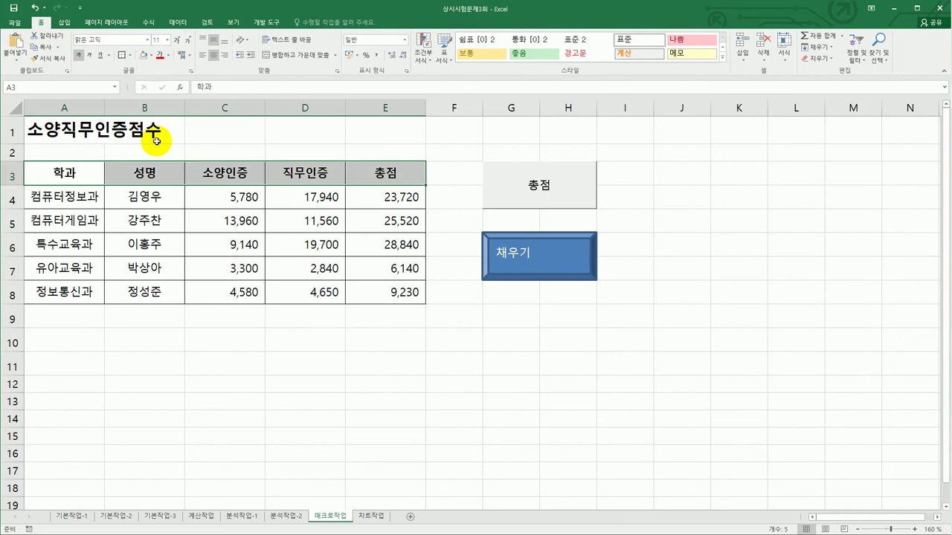
left_click(437, 363)
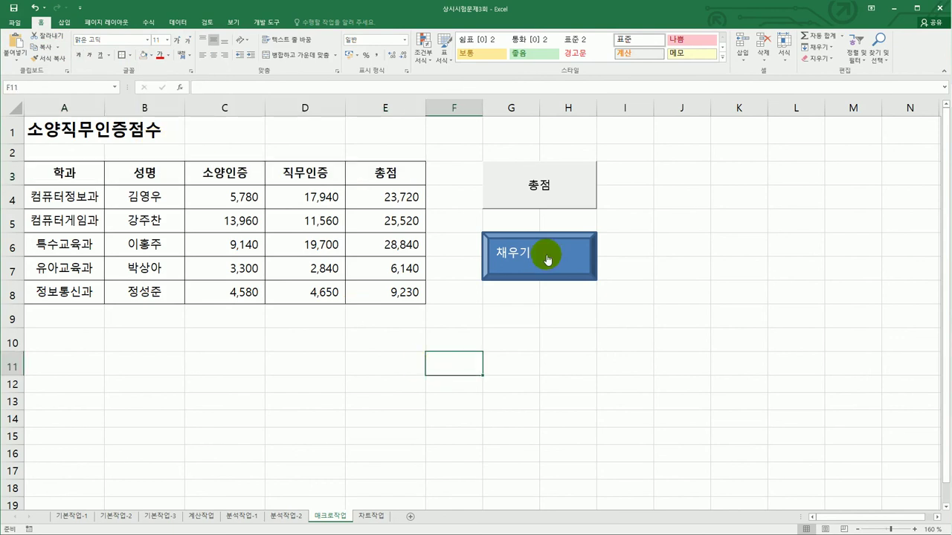
left_click(548, 259)
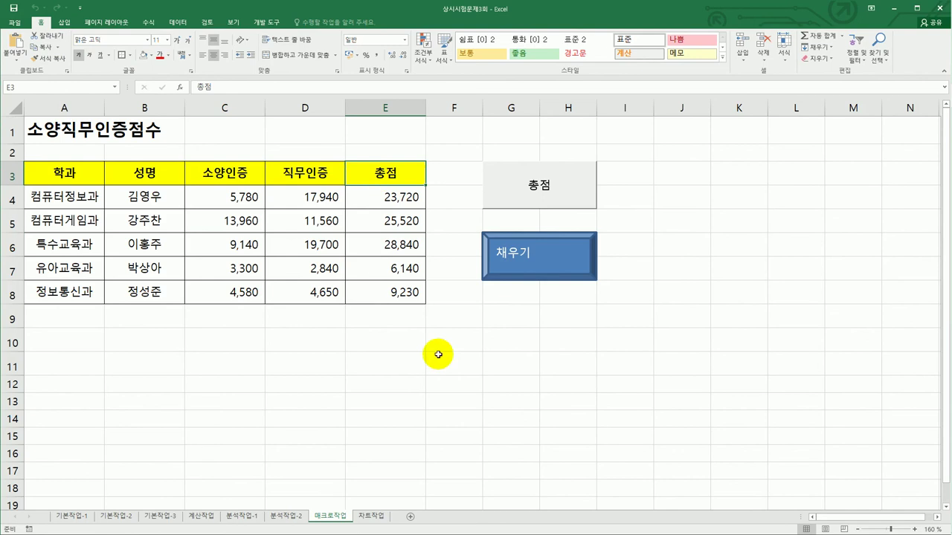
On the 차트작업 sheet, delete the 합계 series from the column chart.
left_click(372, 515)
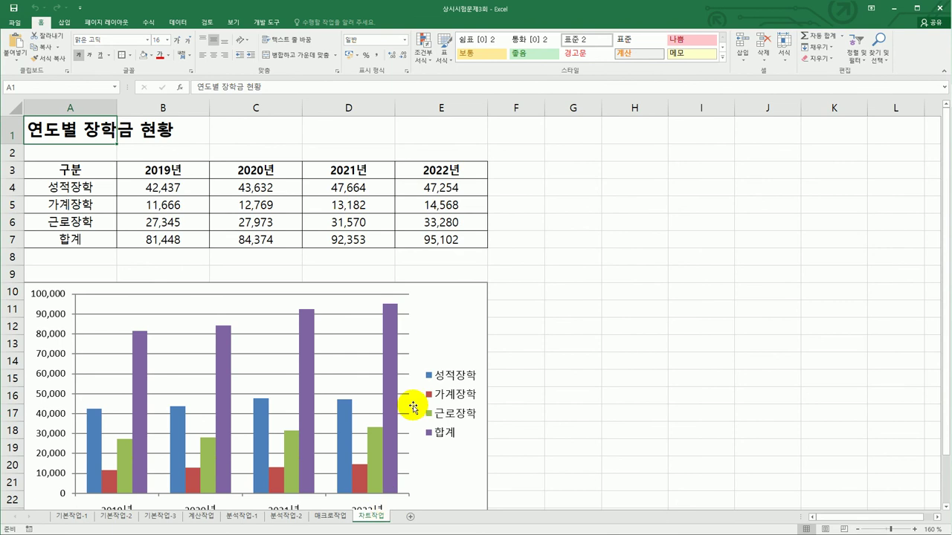
scroll(417, 391, "down", 2)
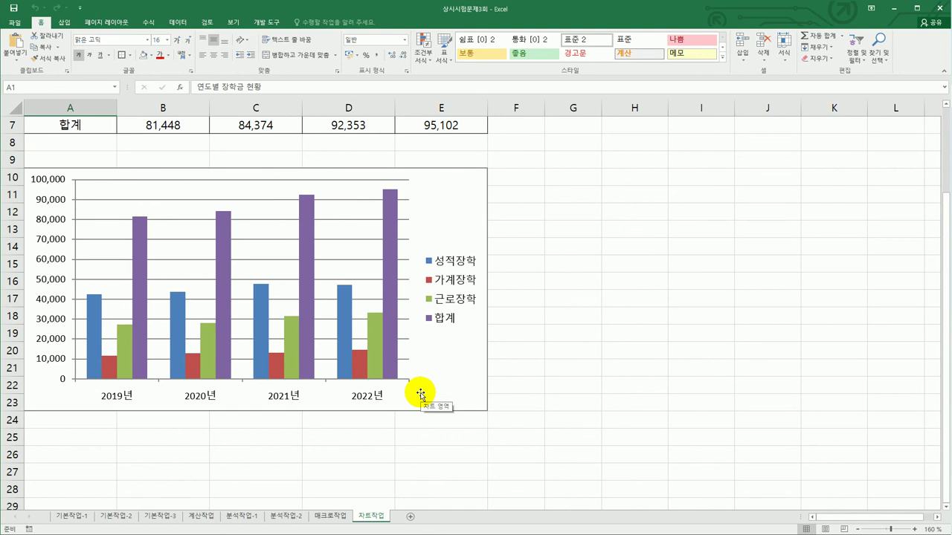
left_click(439, 247)
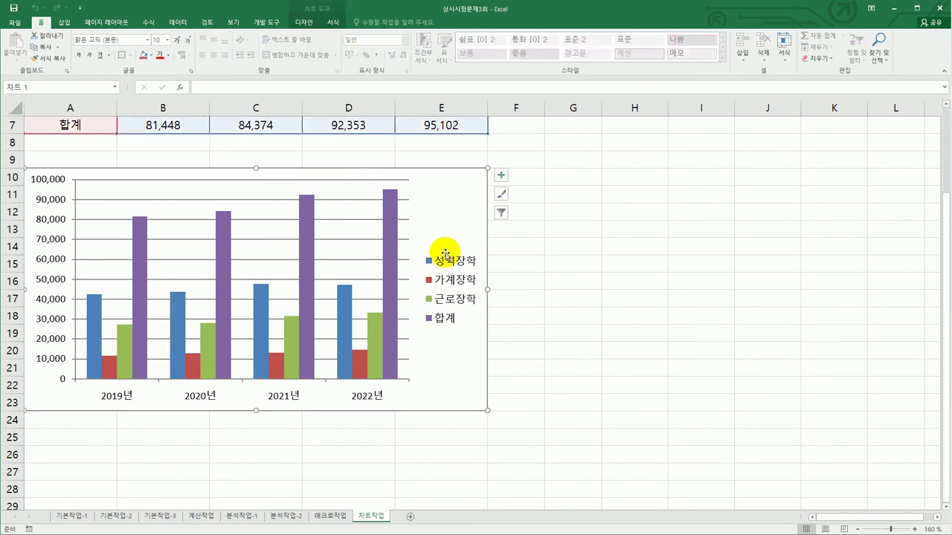
left_click(391, 238)
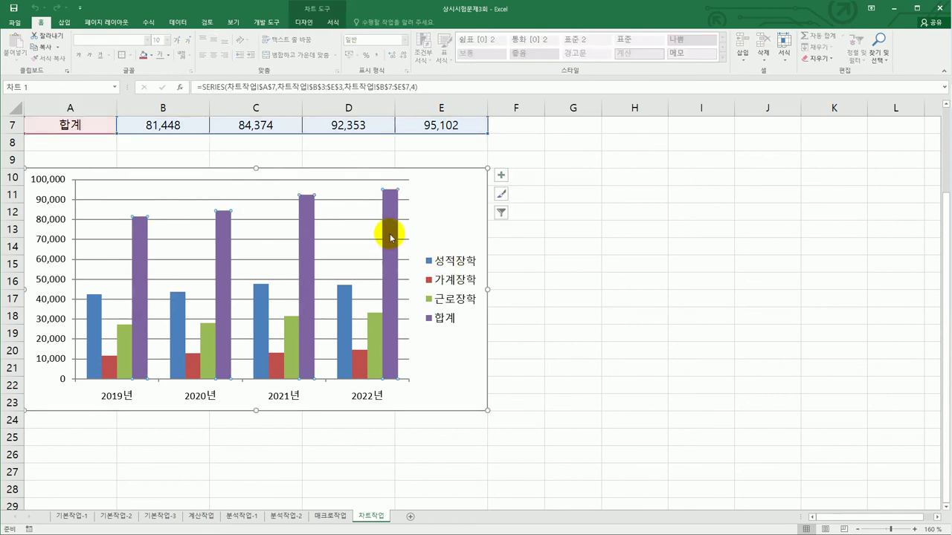
key("Delete")
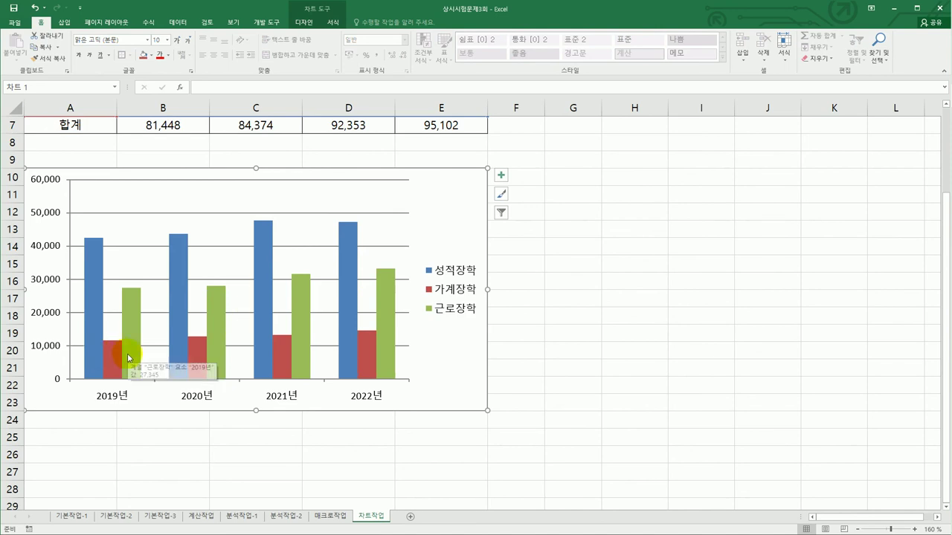
Swap the chart's rows and columns in its data source and remove the 2019년 series.
left_click(92, 345)
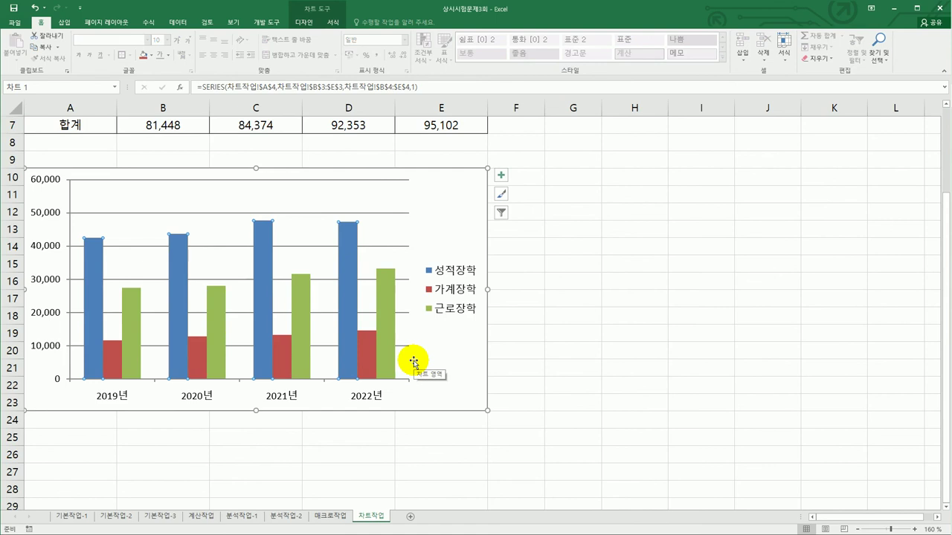
right_click(439, 215)
left_click(484, 324)
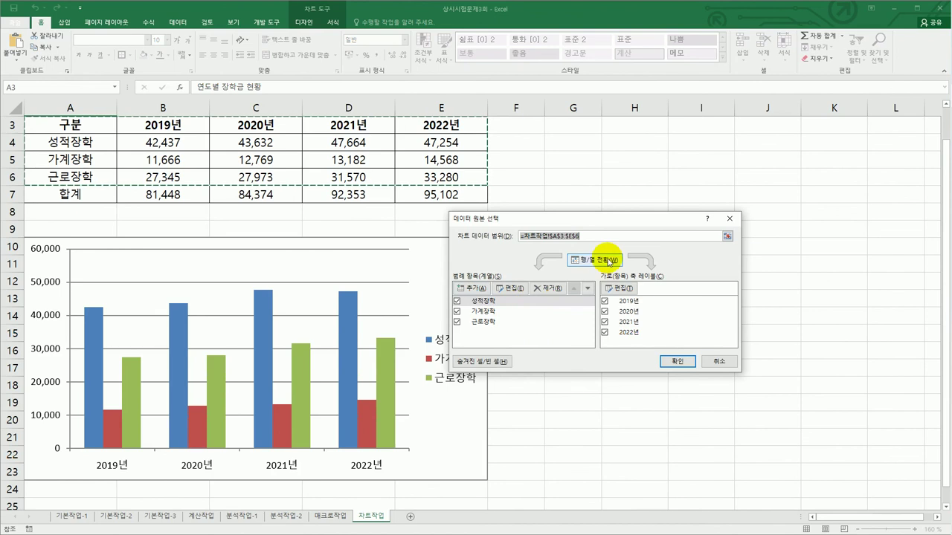
left_click(609, 261)
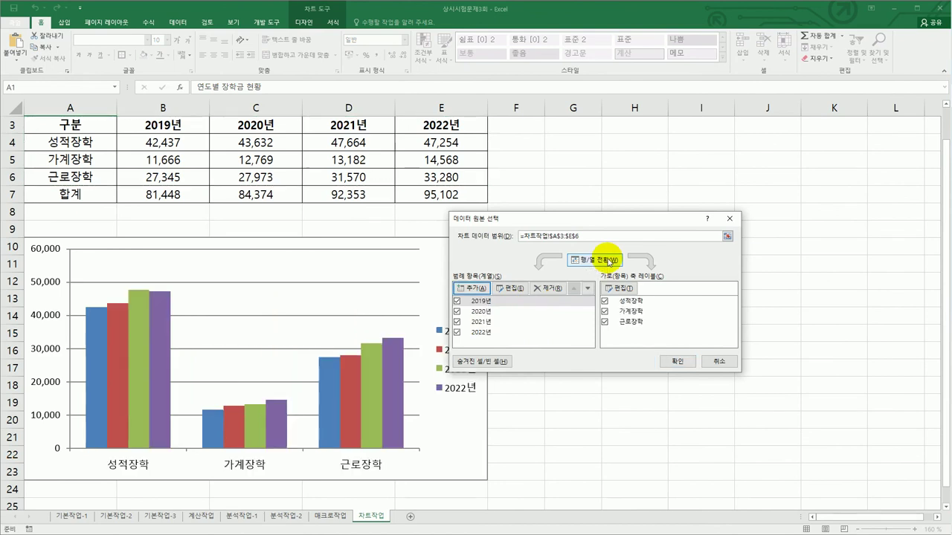
left_click(488, 303)
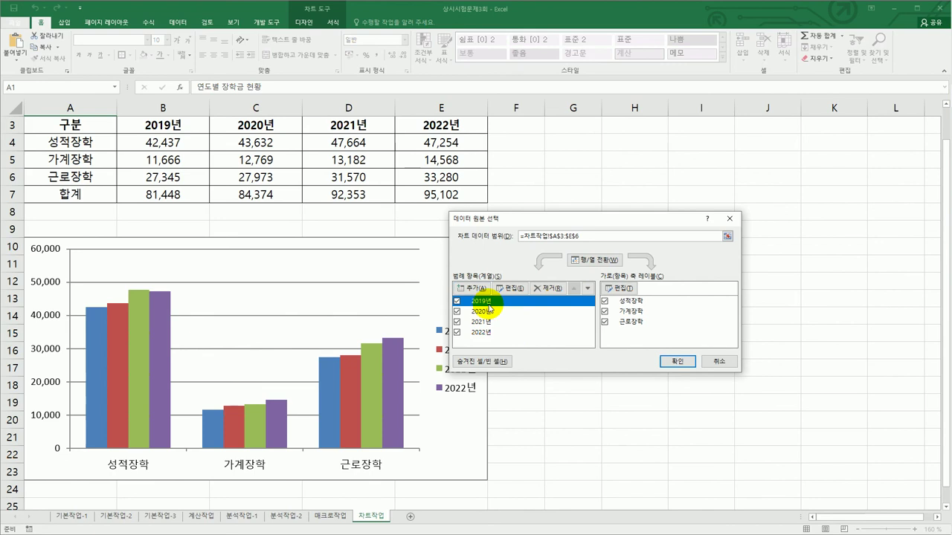
left_click(545, 290)
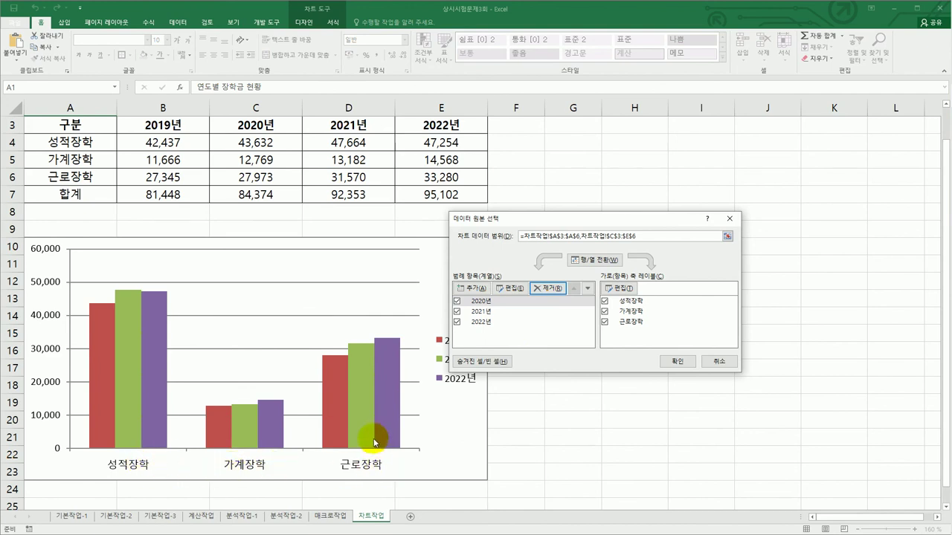
Switch the chart's rows and columns back, and undo the data source changes along with the 합계 series deletion.
left_click(587, 262)
left_click(588, 262)
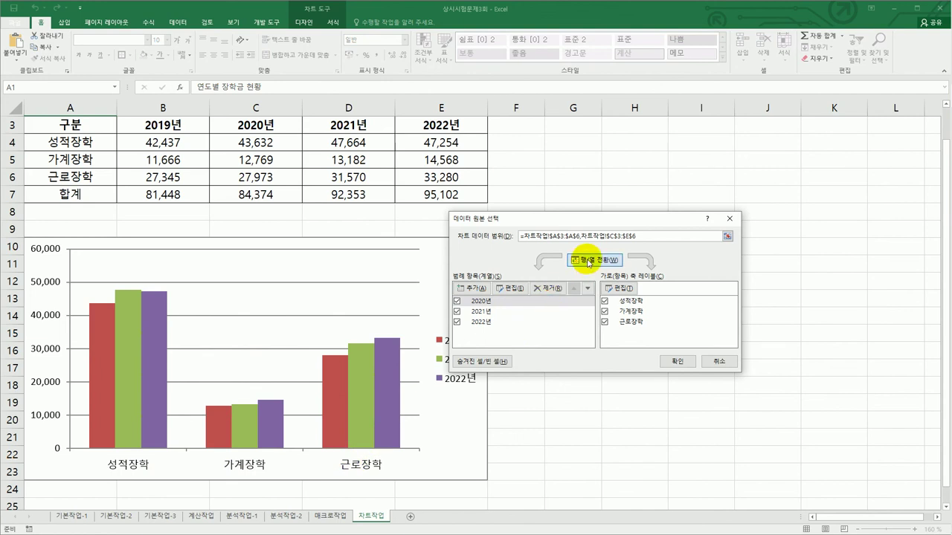
left_click(588, 263)
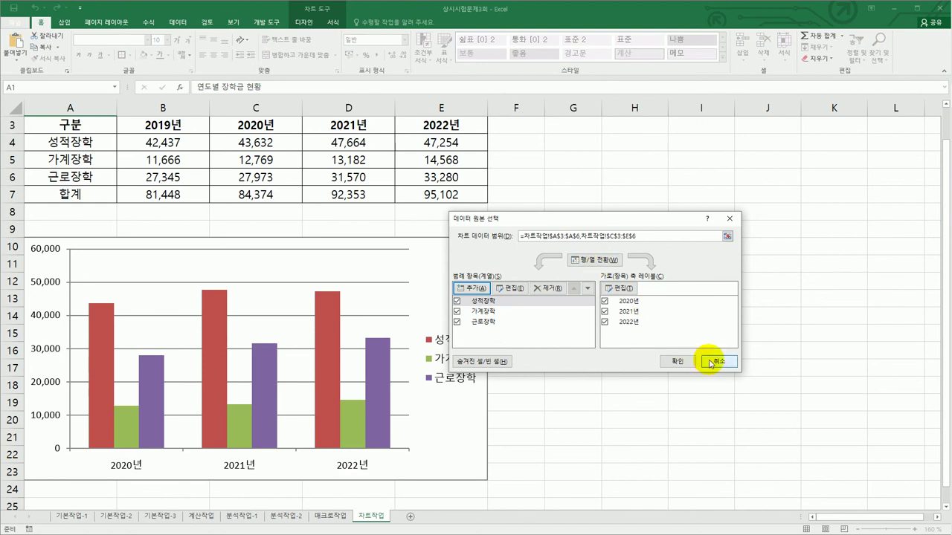
left_click(671, 363)
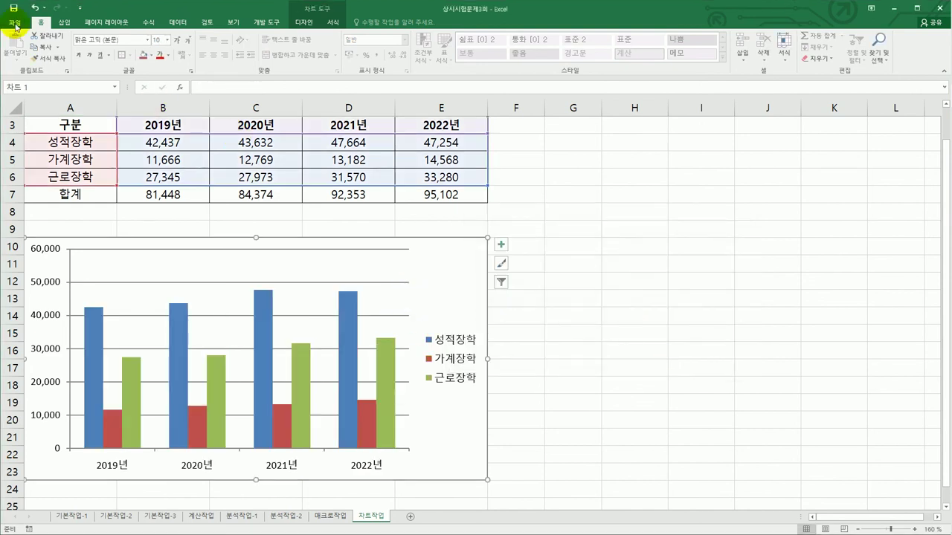
left_click(35, 9)
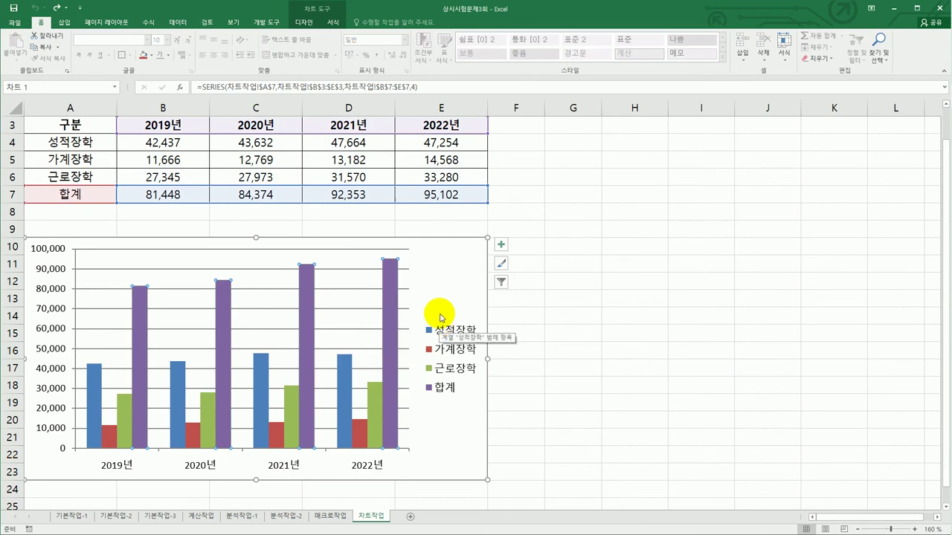
Replace the chart's data range with A3:A6 and C3:E6 to leave out 2019년 and 합계.
right_click(454, 279)
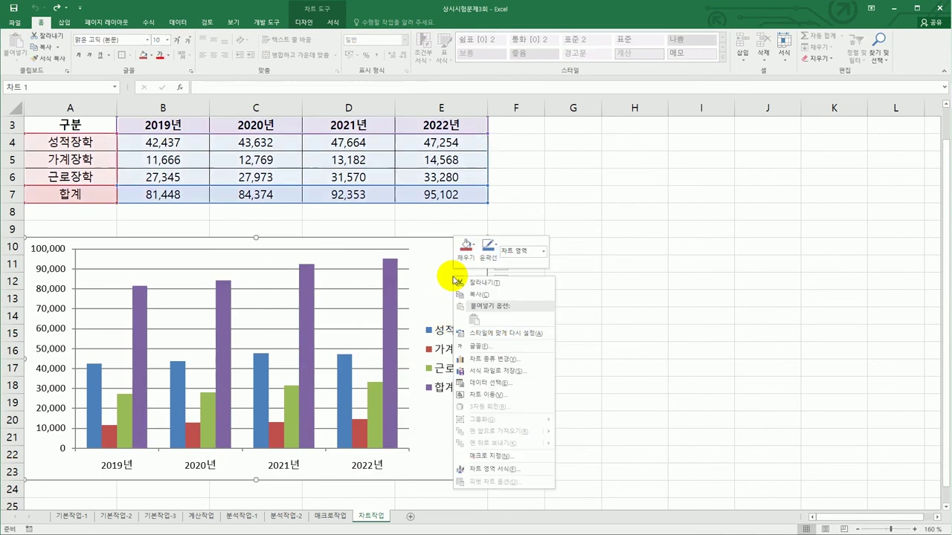
left_click(526, 382)
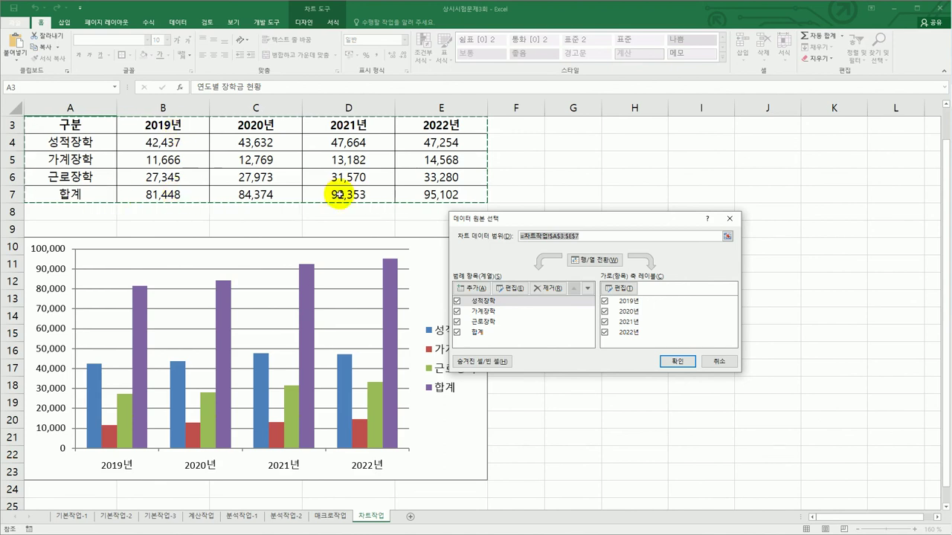
left_click(474, 229)
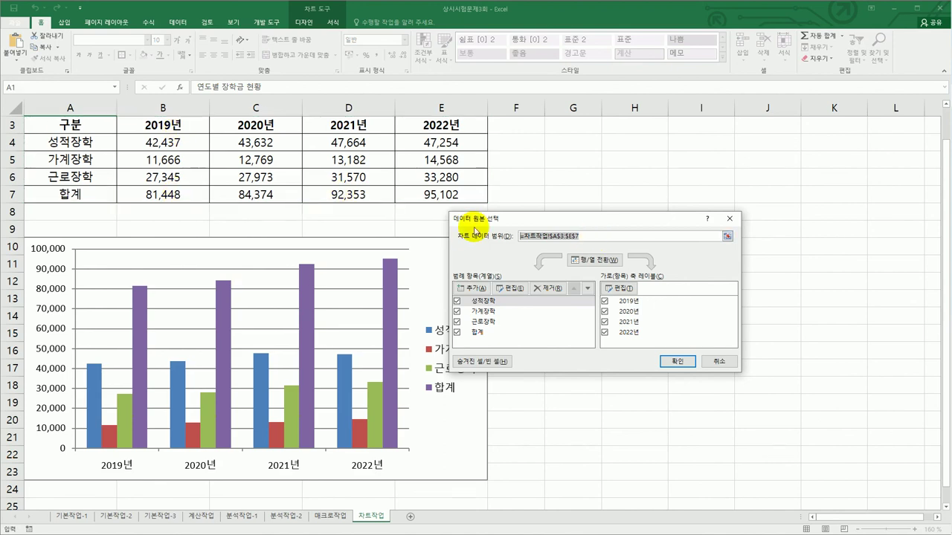
key("Delete")
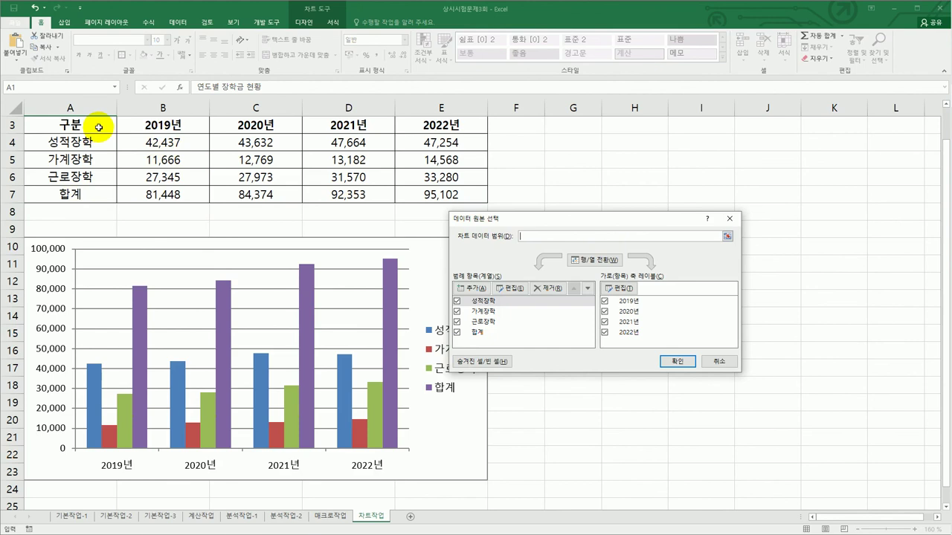
left_click_drag(98, 127, 95, 176)
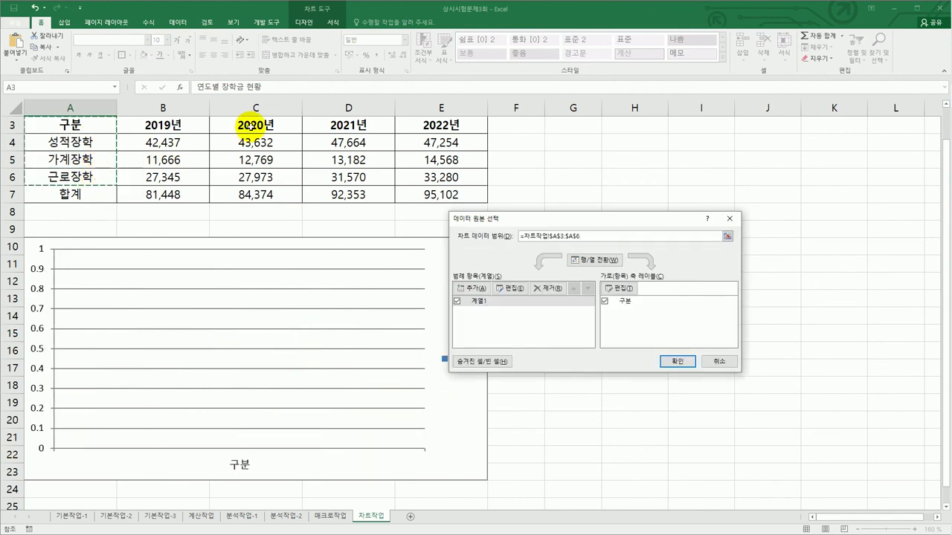
left_click_drag(250, 126, 424, 173)
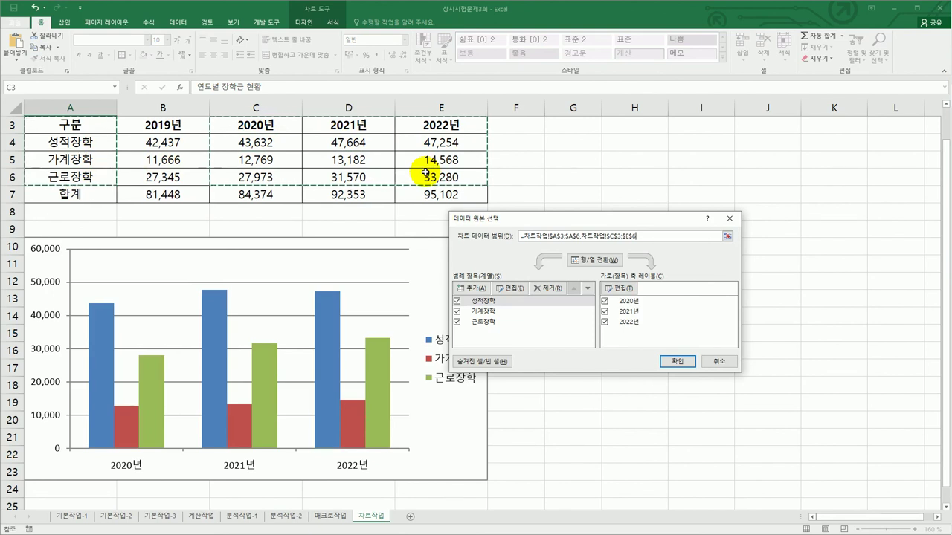
left_click(667, 364)
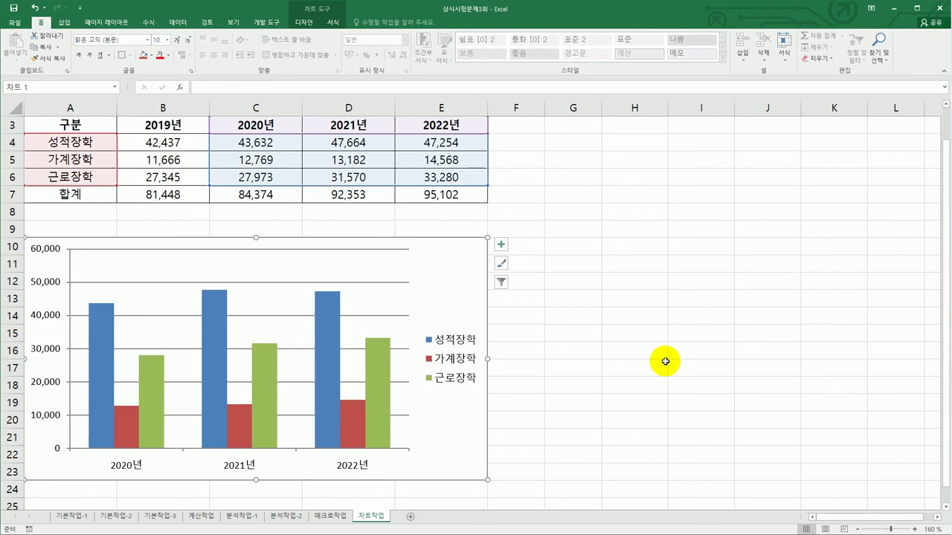
Change the chart type to stacked column (누적 세로 막대형) with the years on the horizontal axis.
left_click_drag(444, 255, 443, 255)
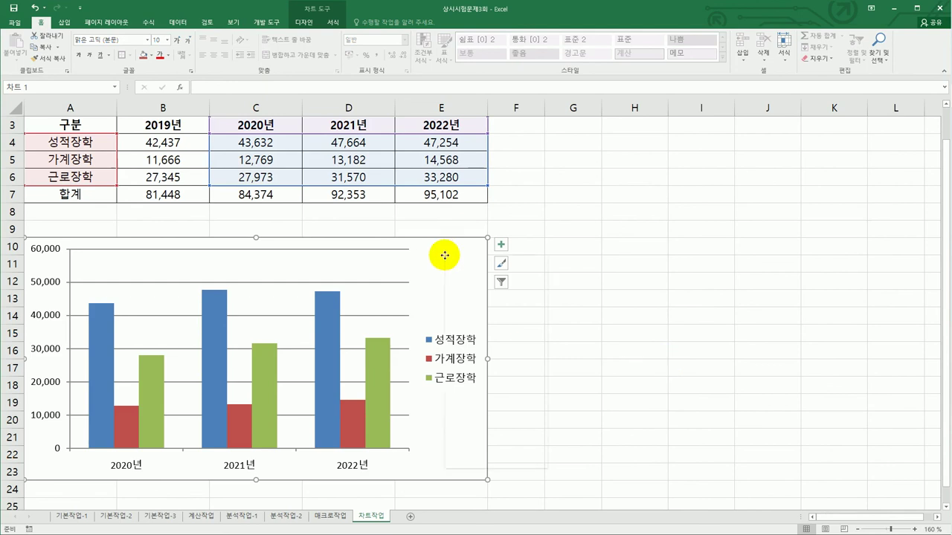
right_click(444, 255)
left_click(532, 340)
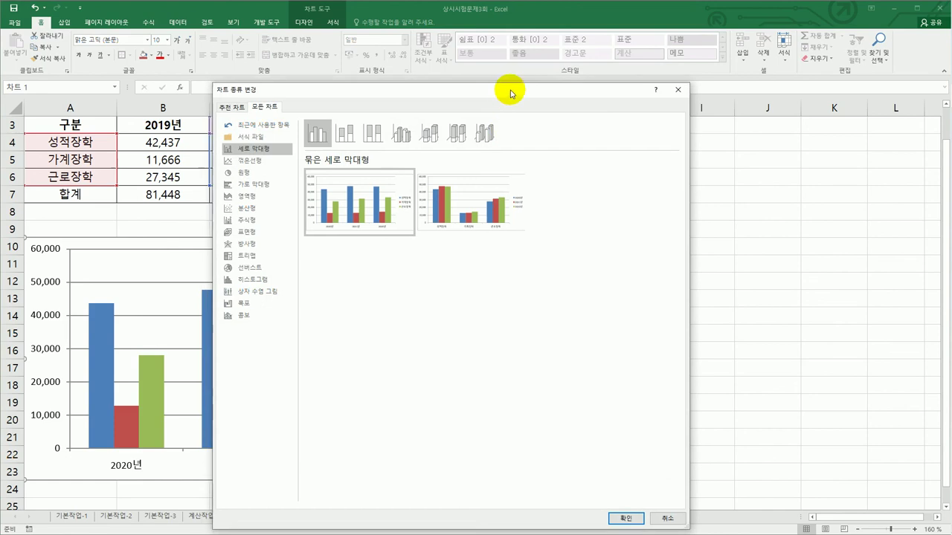
left_click_drag(510, 93, 609, 55)
left_click(445, 95)
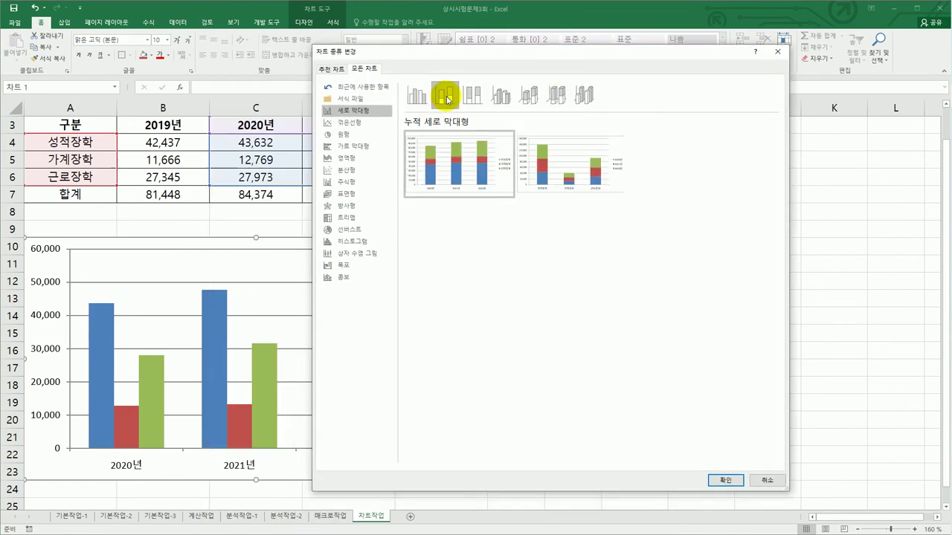
left_click(711, 480)
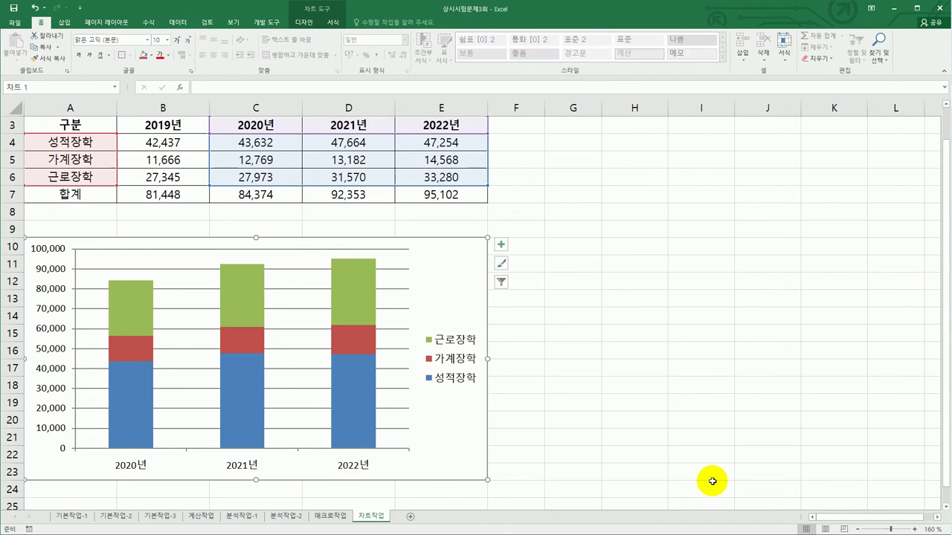
Add a chart title and link it to cell A1 of the 차트작업 sheet.
left_click(502, 246)
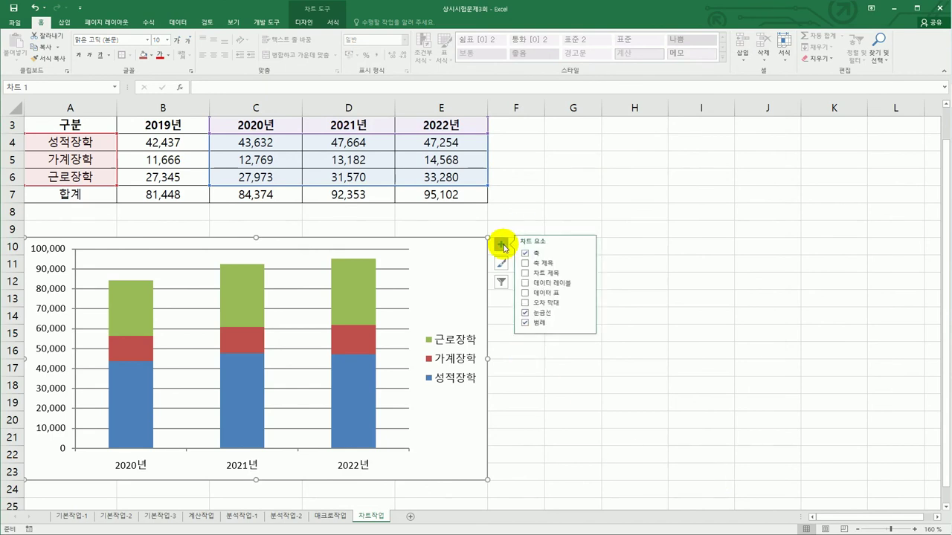
left_click(565, 275)
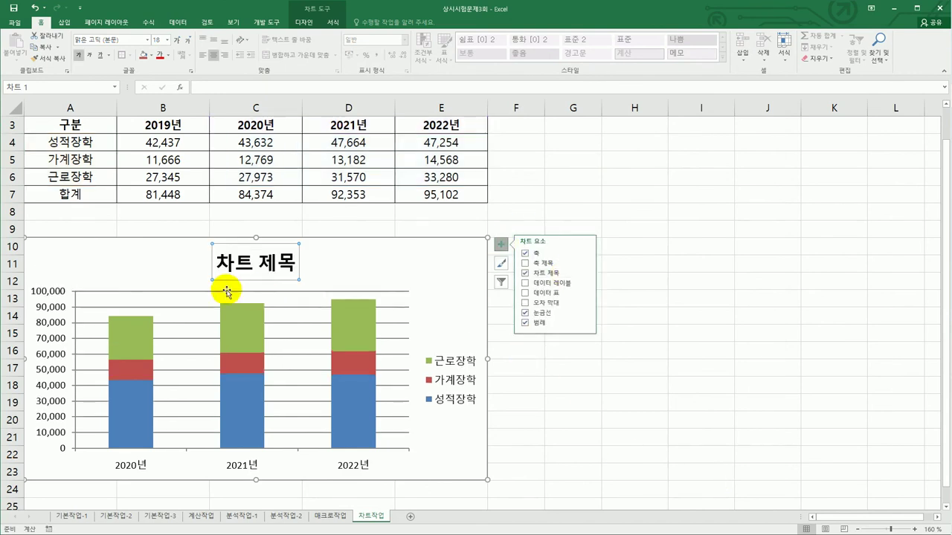
left_click(206, 86)
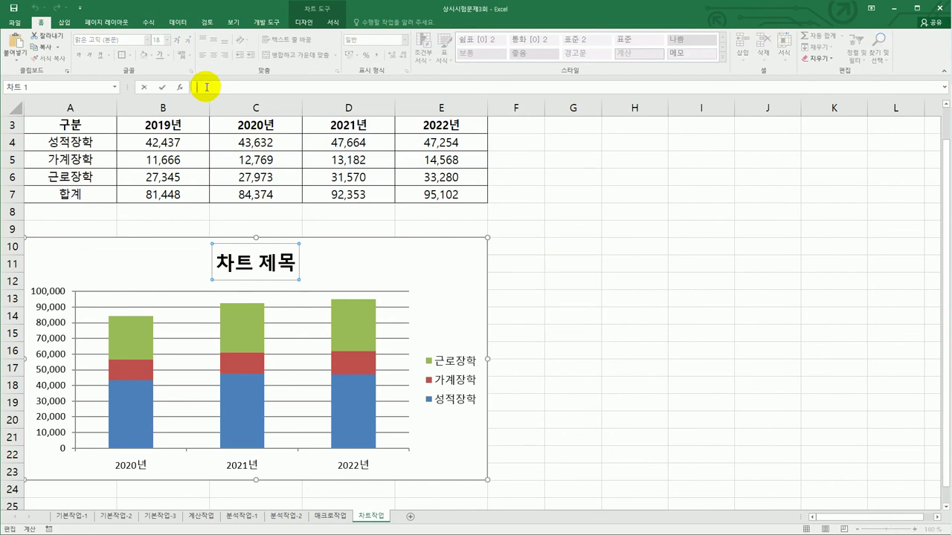
type("=")
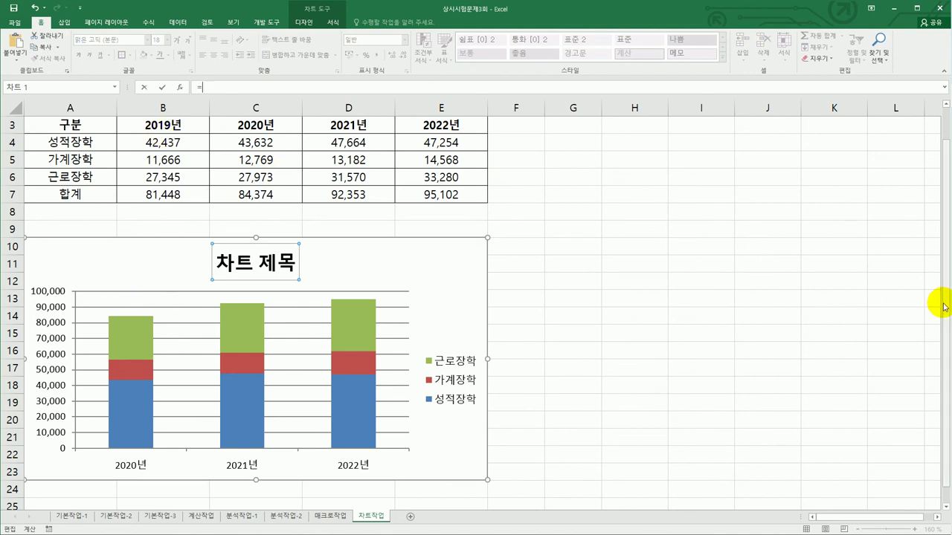
left_click_drag(943, 306, 937, 240)
left_click(68, 135)
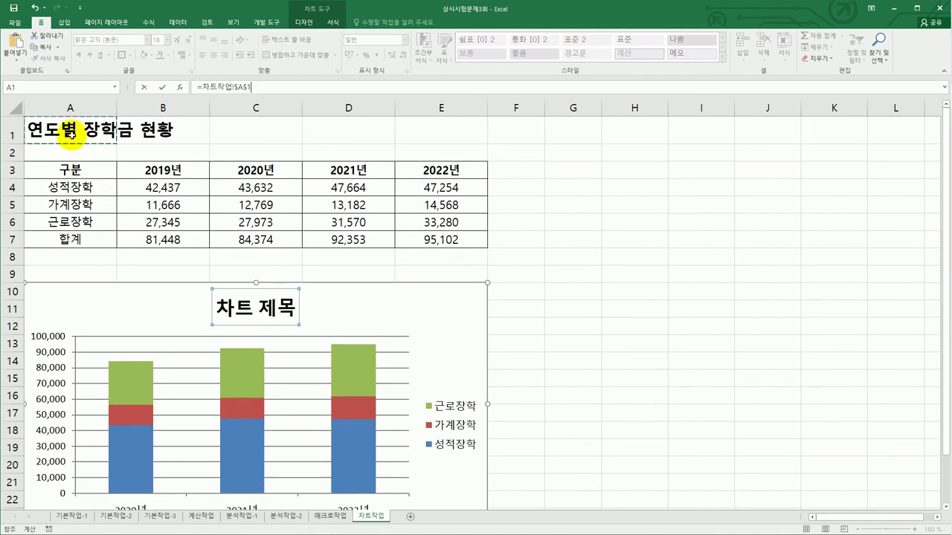
key("Return")
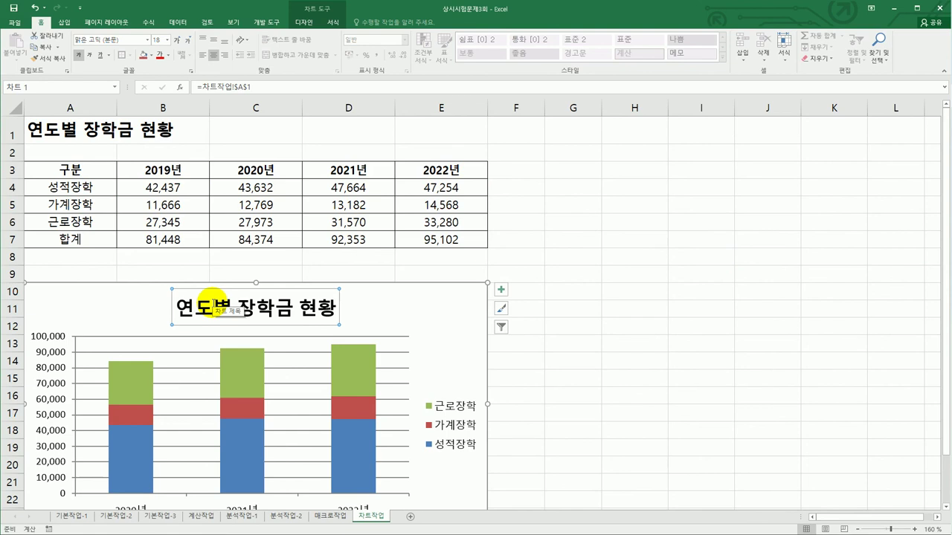
Add data labels to the 근로장학 series, positioned at the inside end (안쪽 끝에).
left_click(235, 384)
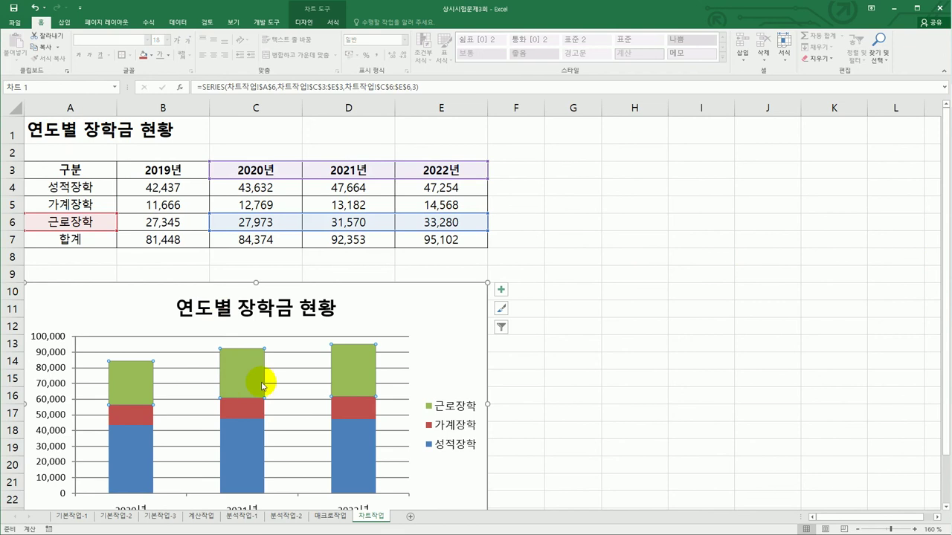
mouse_move(362, 384)
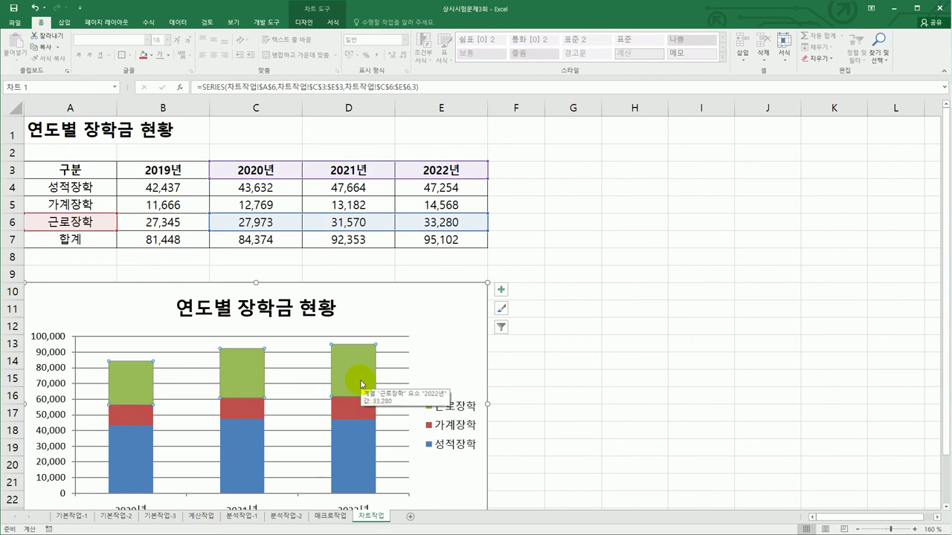
left_click(501, 291)
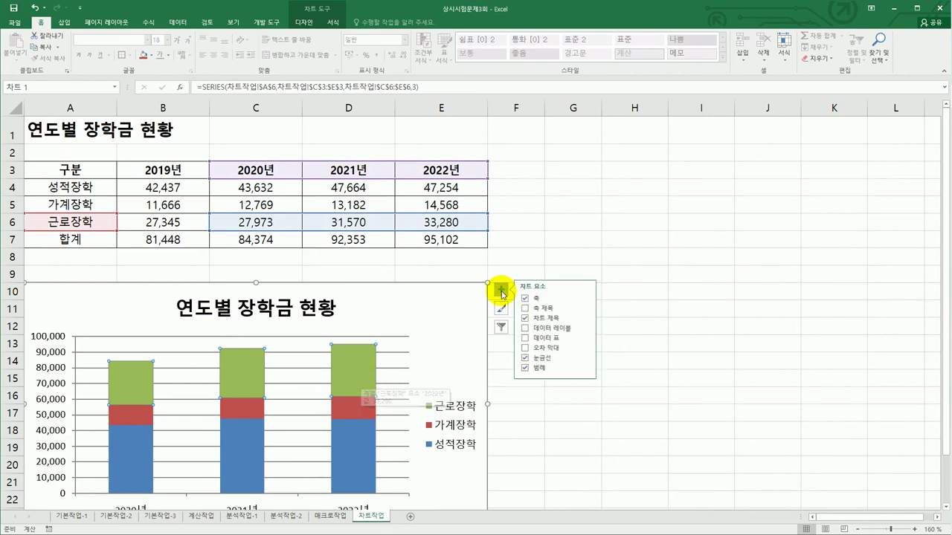
mouse_move(585, 328)
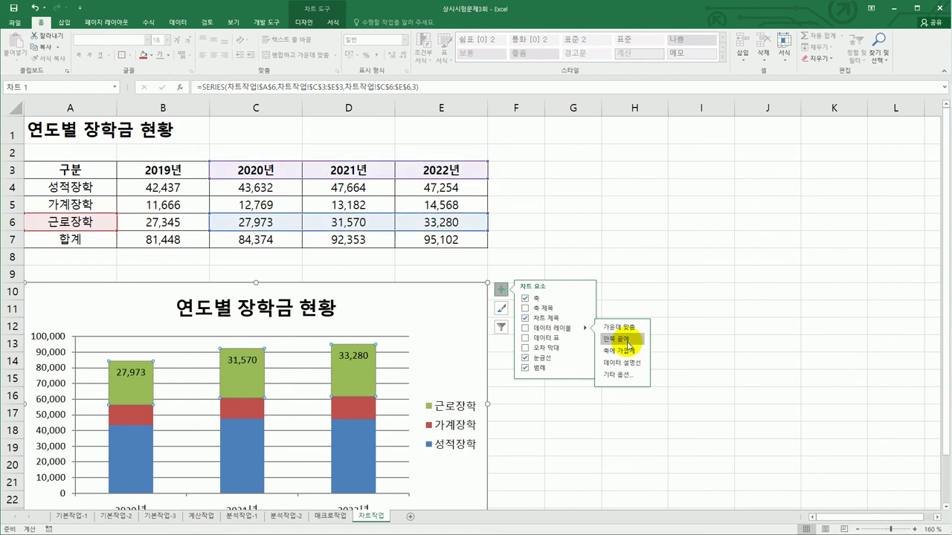
left_click(623, 339)
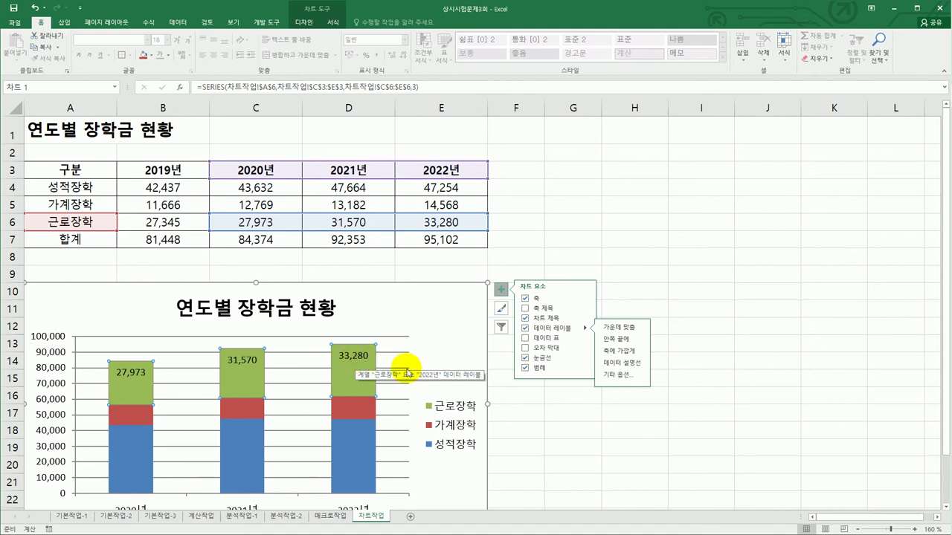
Give the chart area's border rounded corners (둥근 모서리) and deselect the chart.
left_click(483, 360)
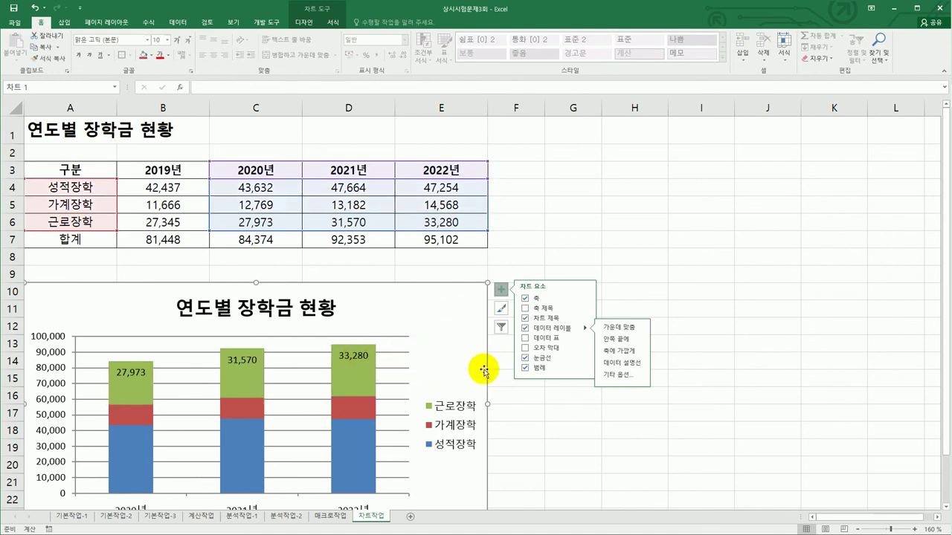
right_click(467, 312)
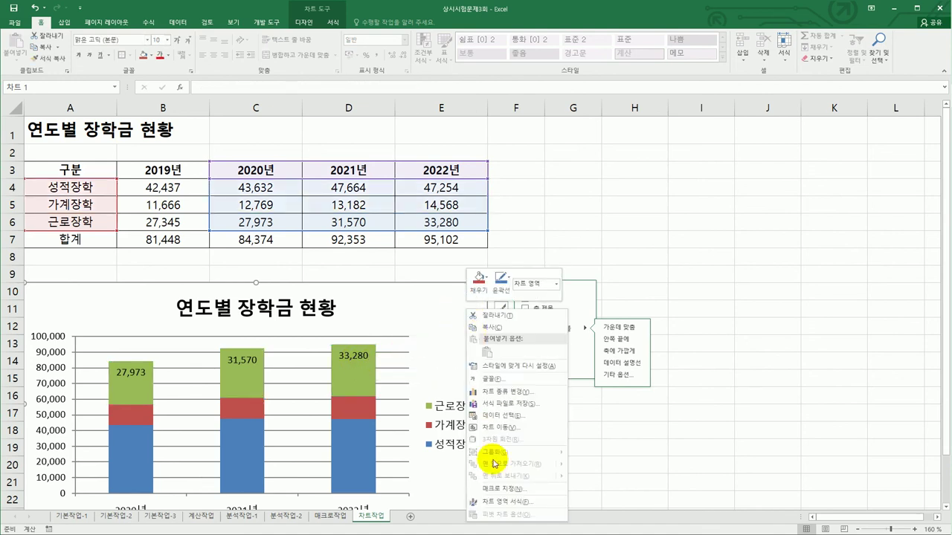
left_click(496, 503)
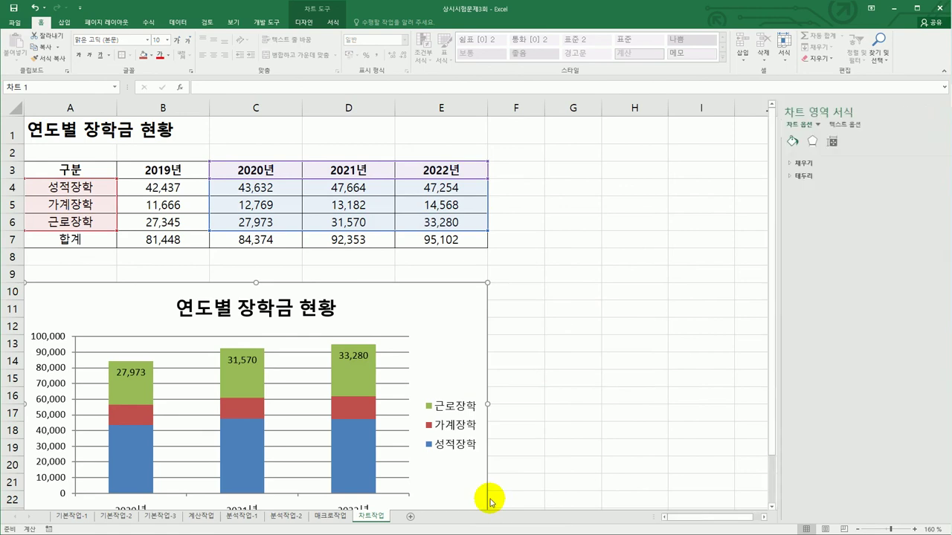
left_click(775, 176)
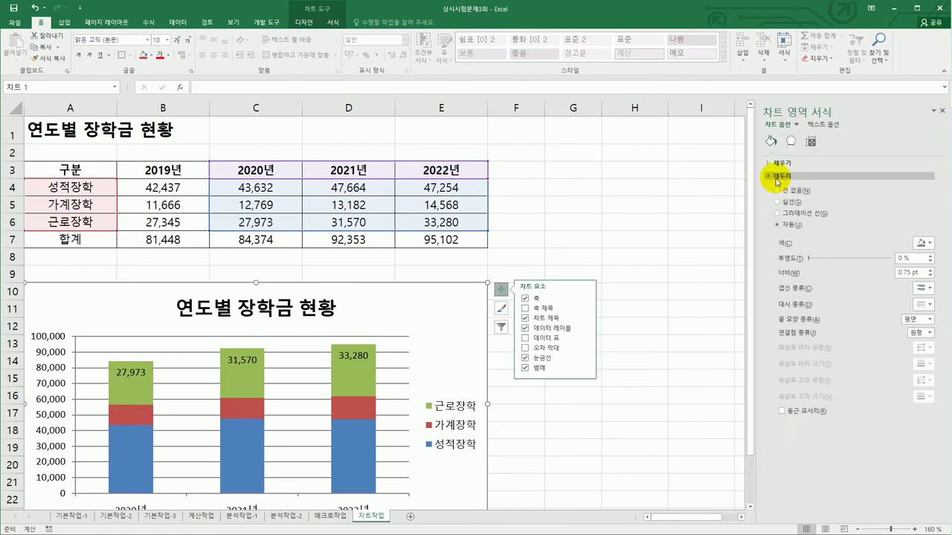
left_click(807, 416)
left_click(572, 467)
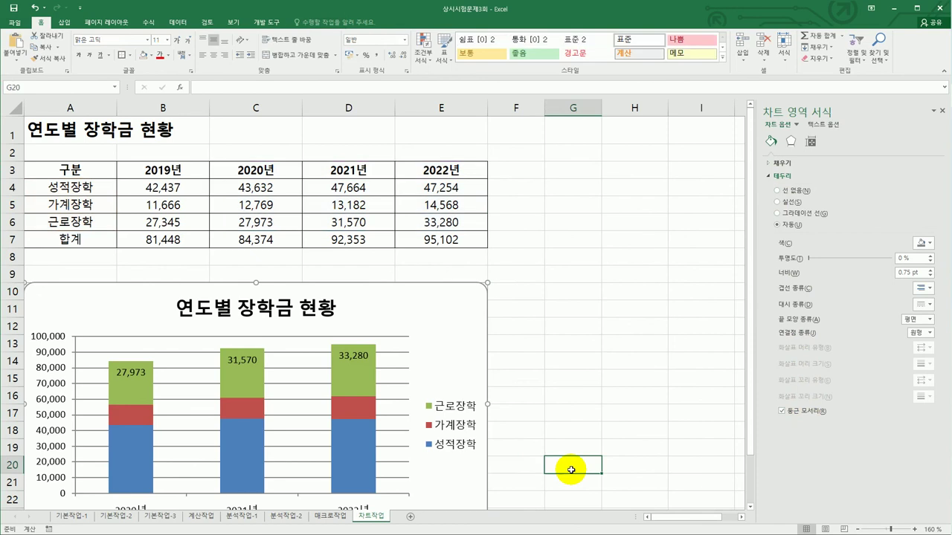
scroll(565, 453, "down", 2)
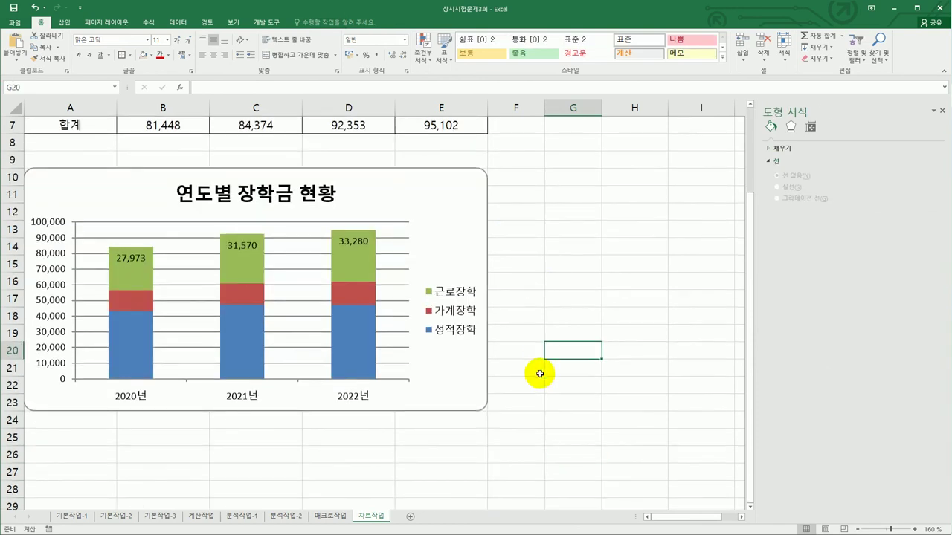